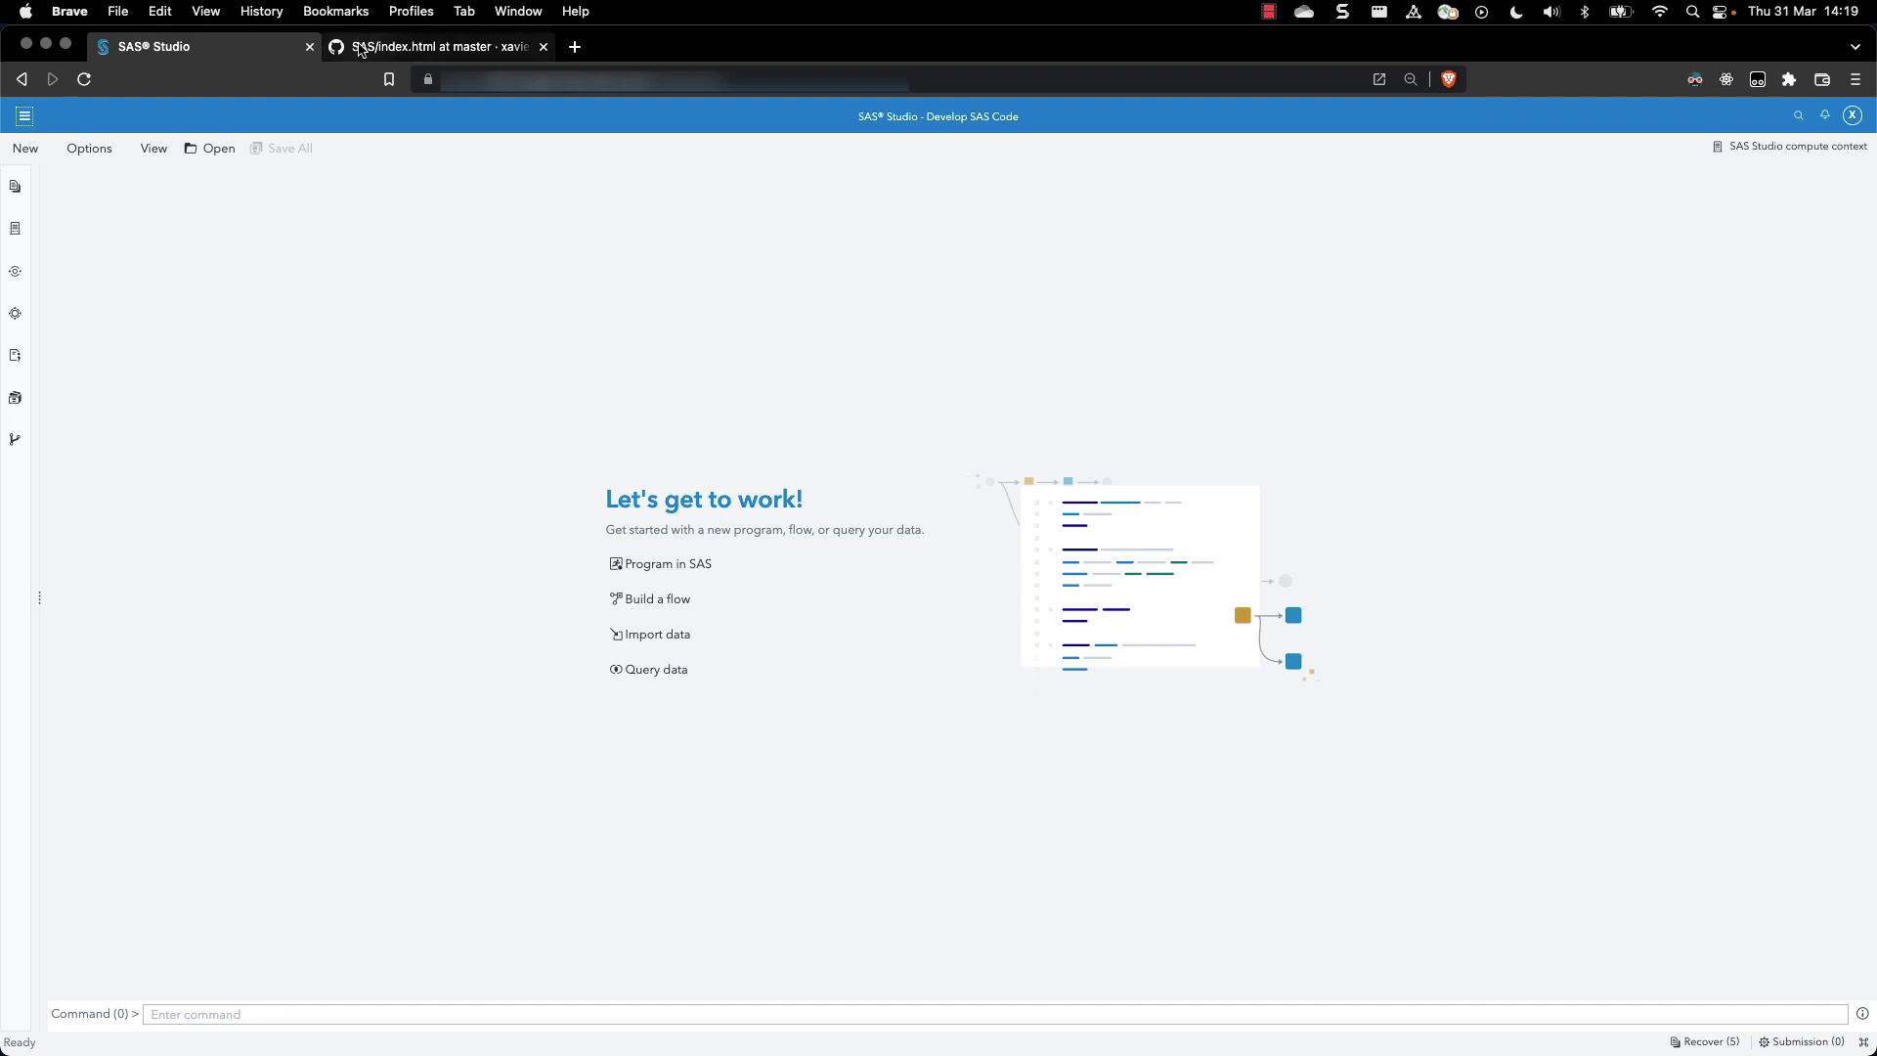
# - Open code.sas from GitHub's jobPrompt folder and copy all of its SAS code
pyautogui.click(360, 50)
pyautogui.scroll(15, 522, 320)
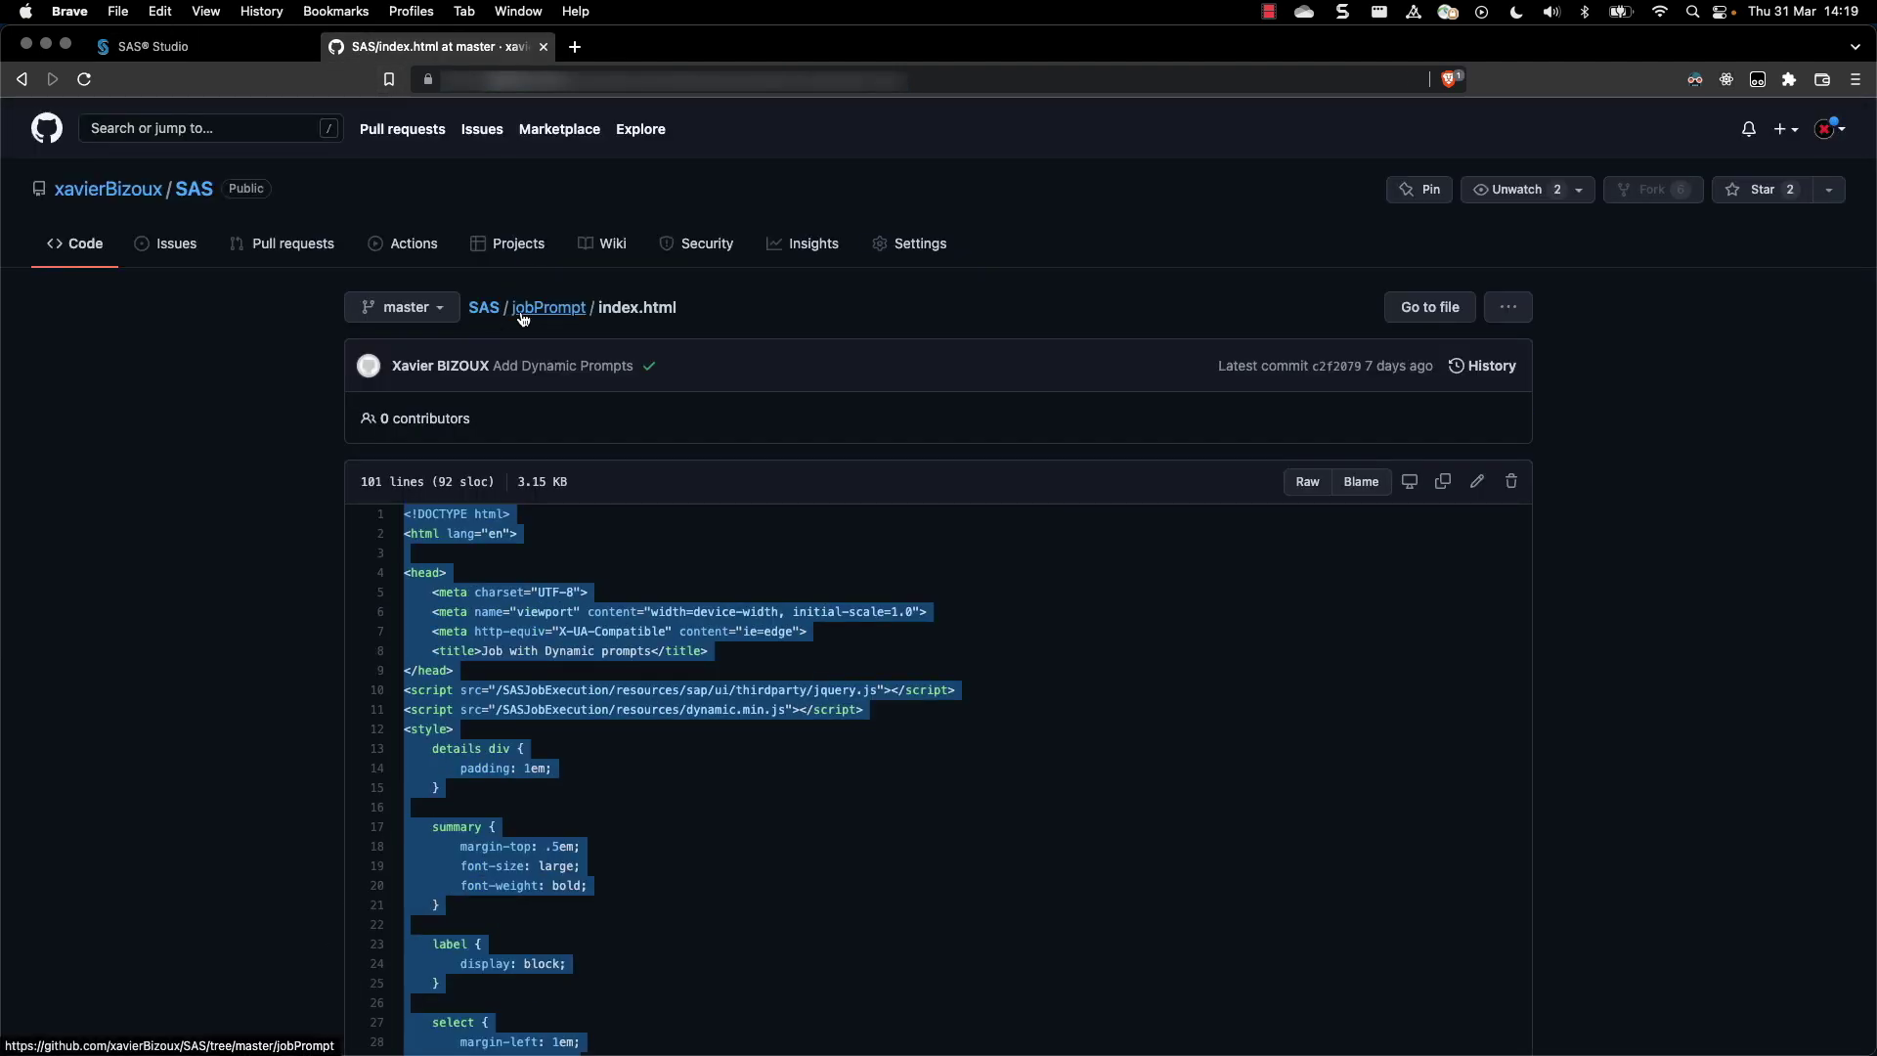
pyautogui.click(523, 311)
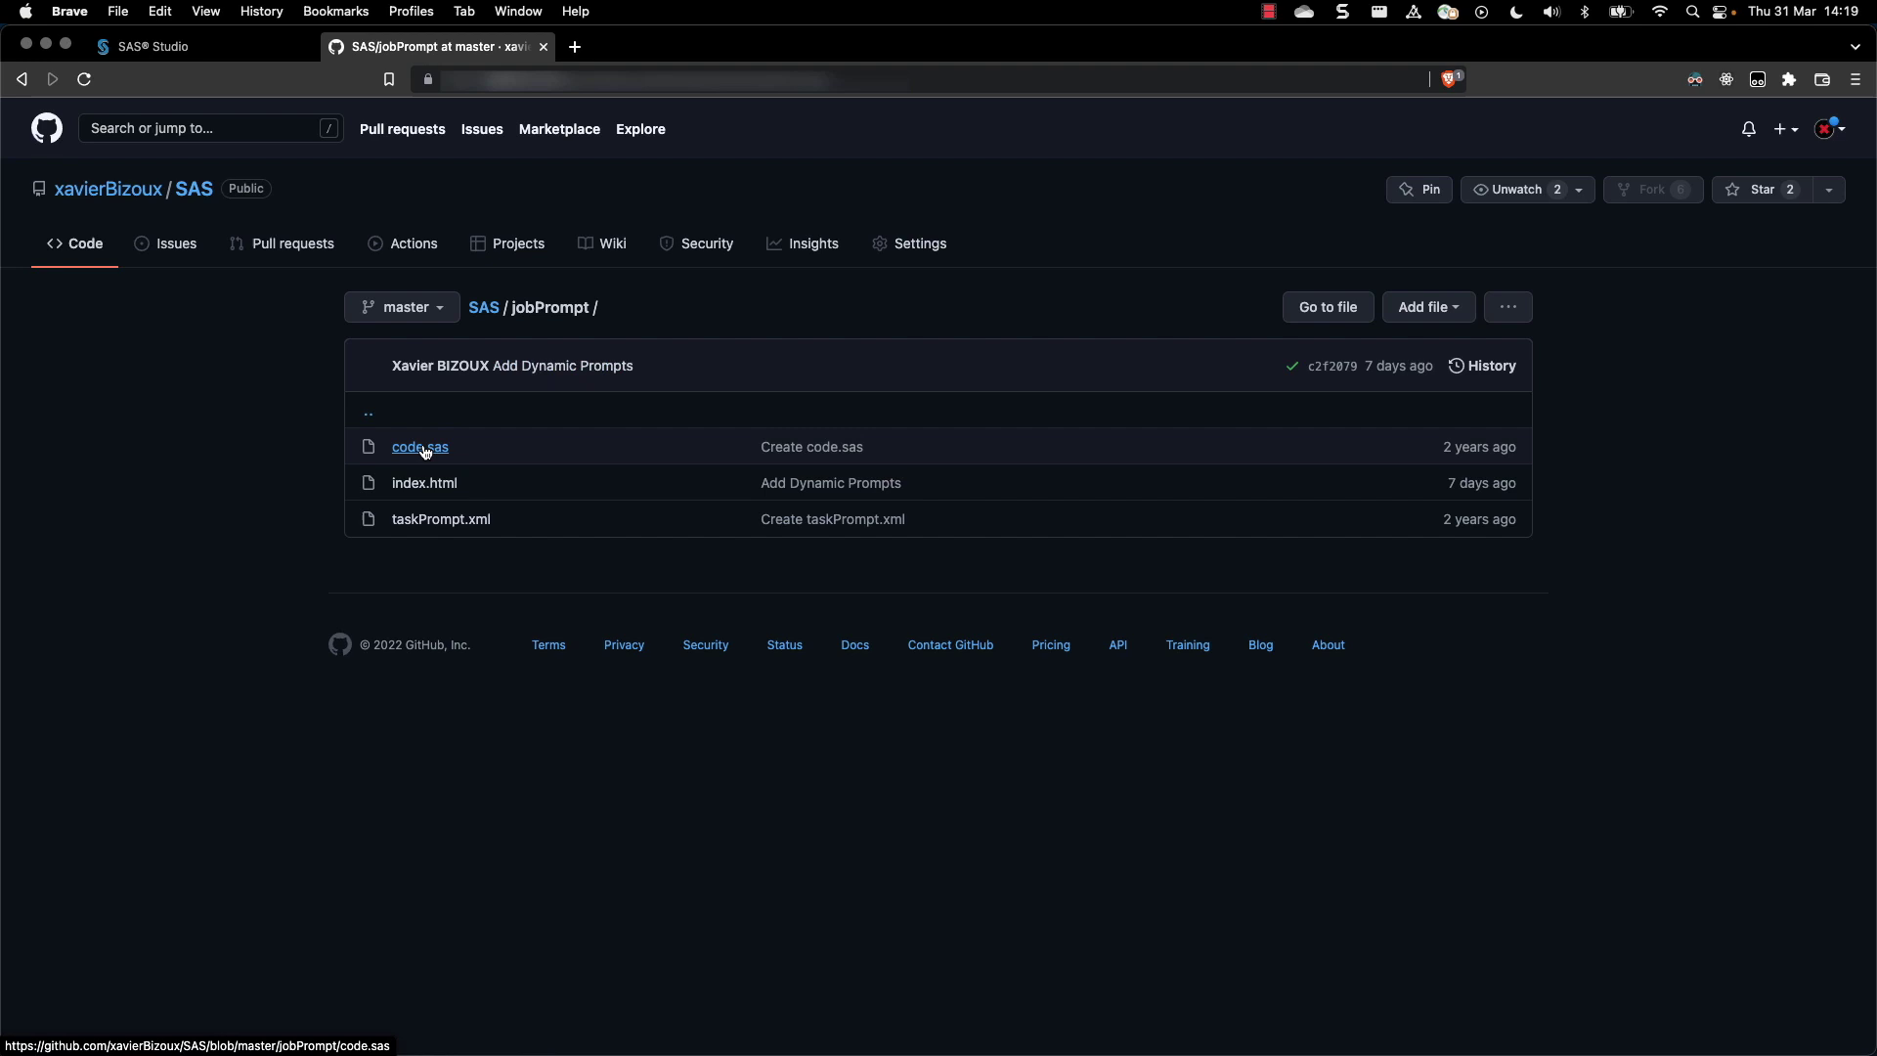
pyautogui.click(425, 450)
pyautogui.moveTo(405, 514)
pyautogui.mouseDown()
pyautogui.moveTo(456, 645)
pyautogui.moveTo(491, 947)
pyautogui.mouseUp()
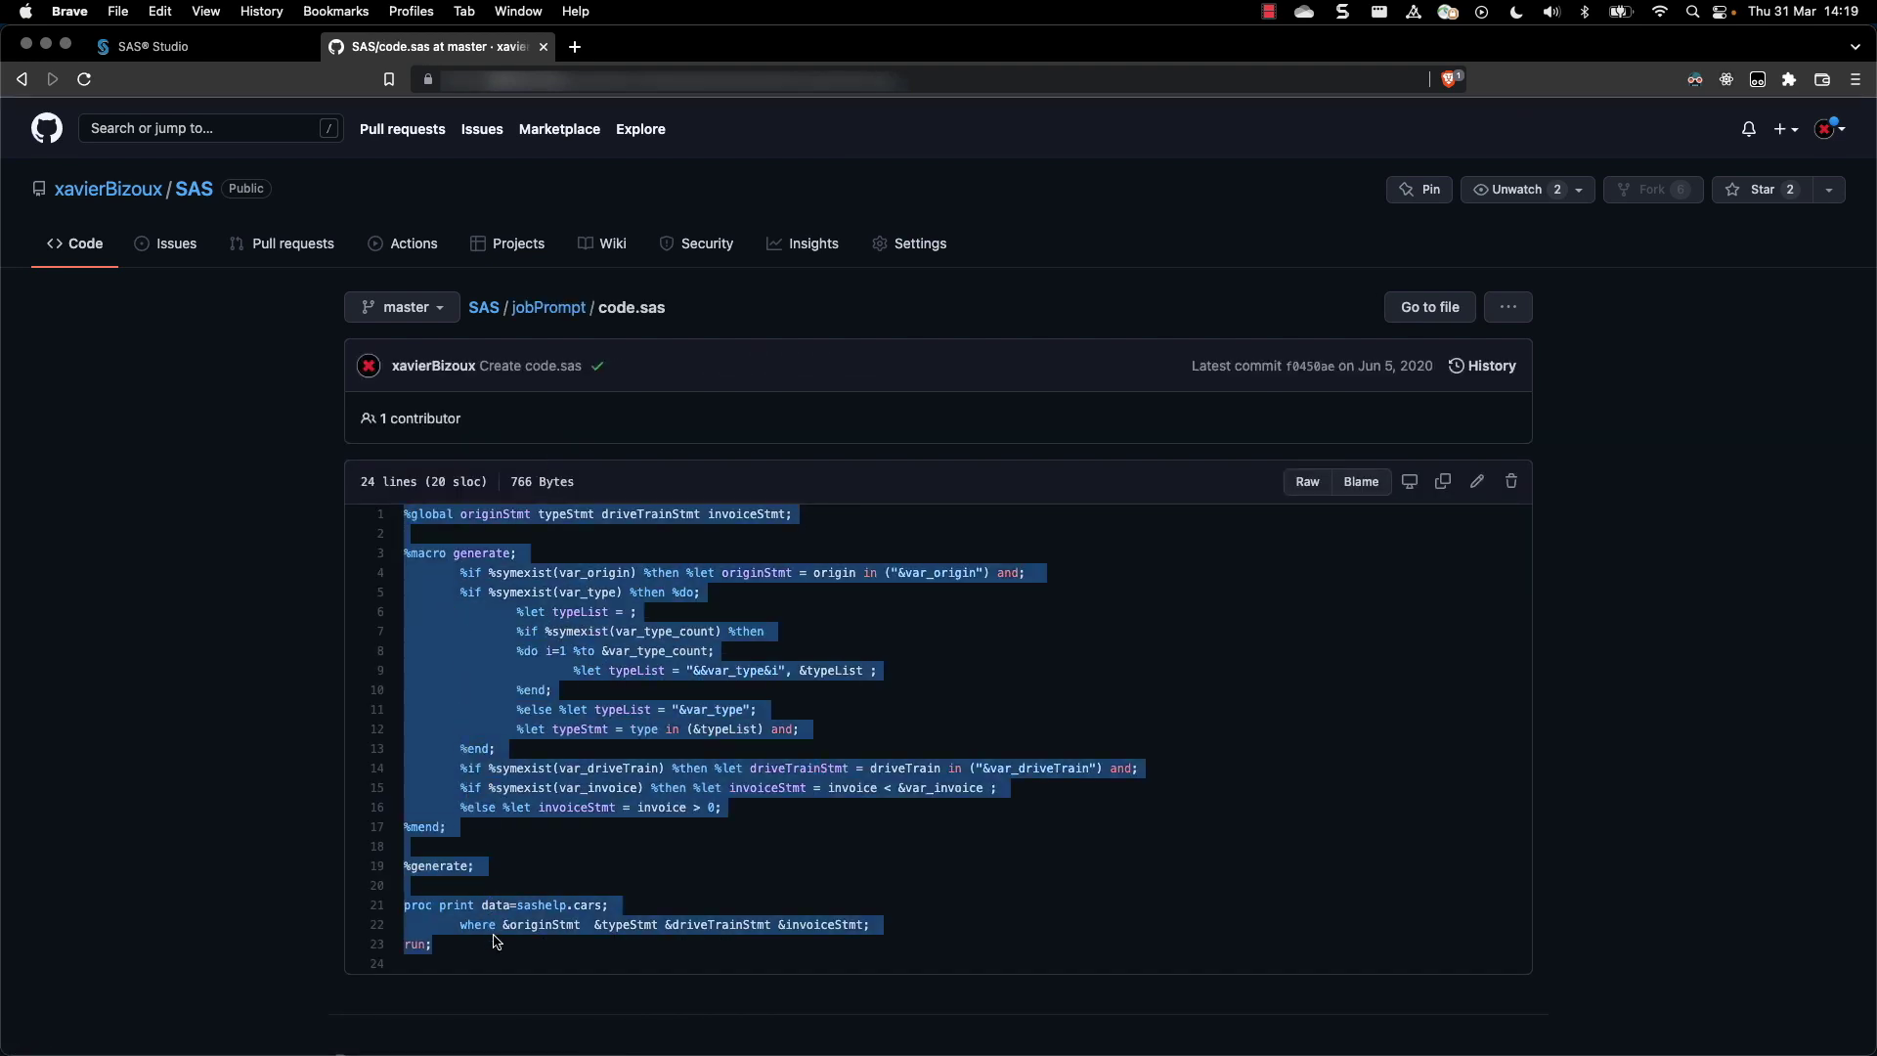
pyautogui.click(148, 49)
# - Create a new job definition and paste in the copied sashelp.cars macro code
pyautogui.click(25, 147)
pyautogui.moveTo(26, 338)
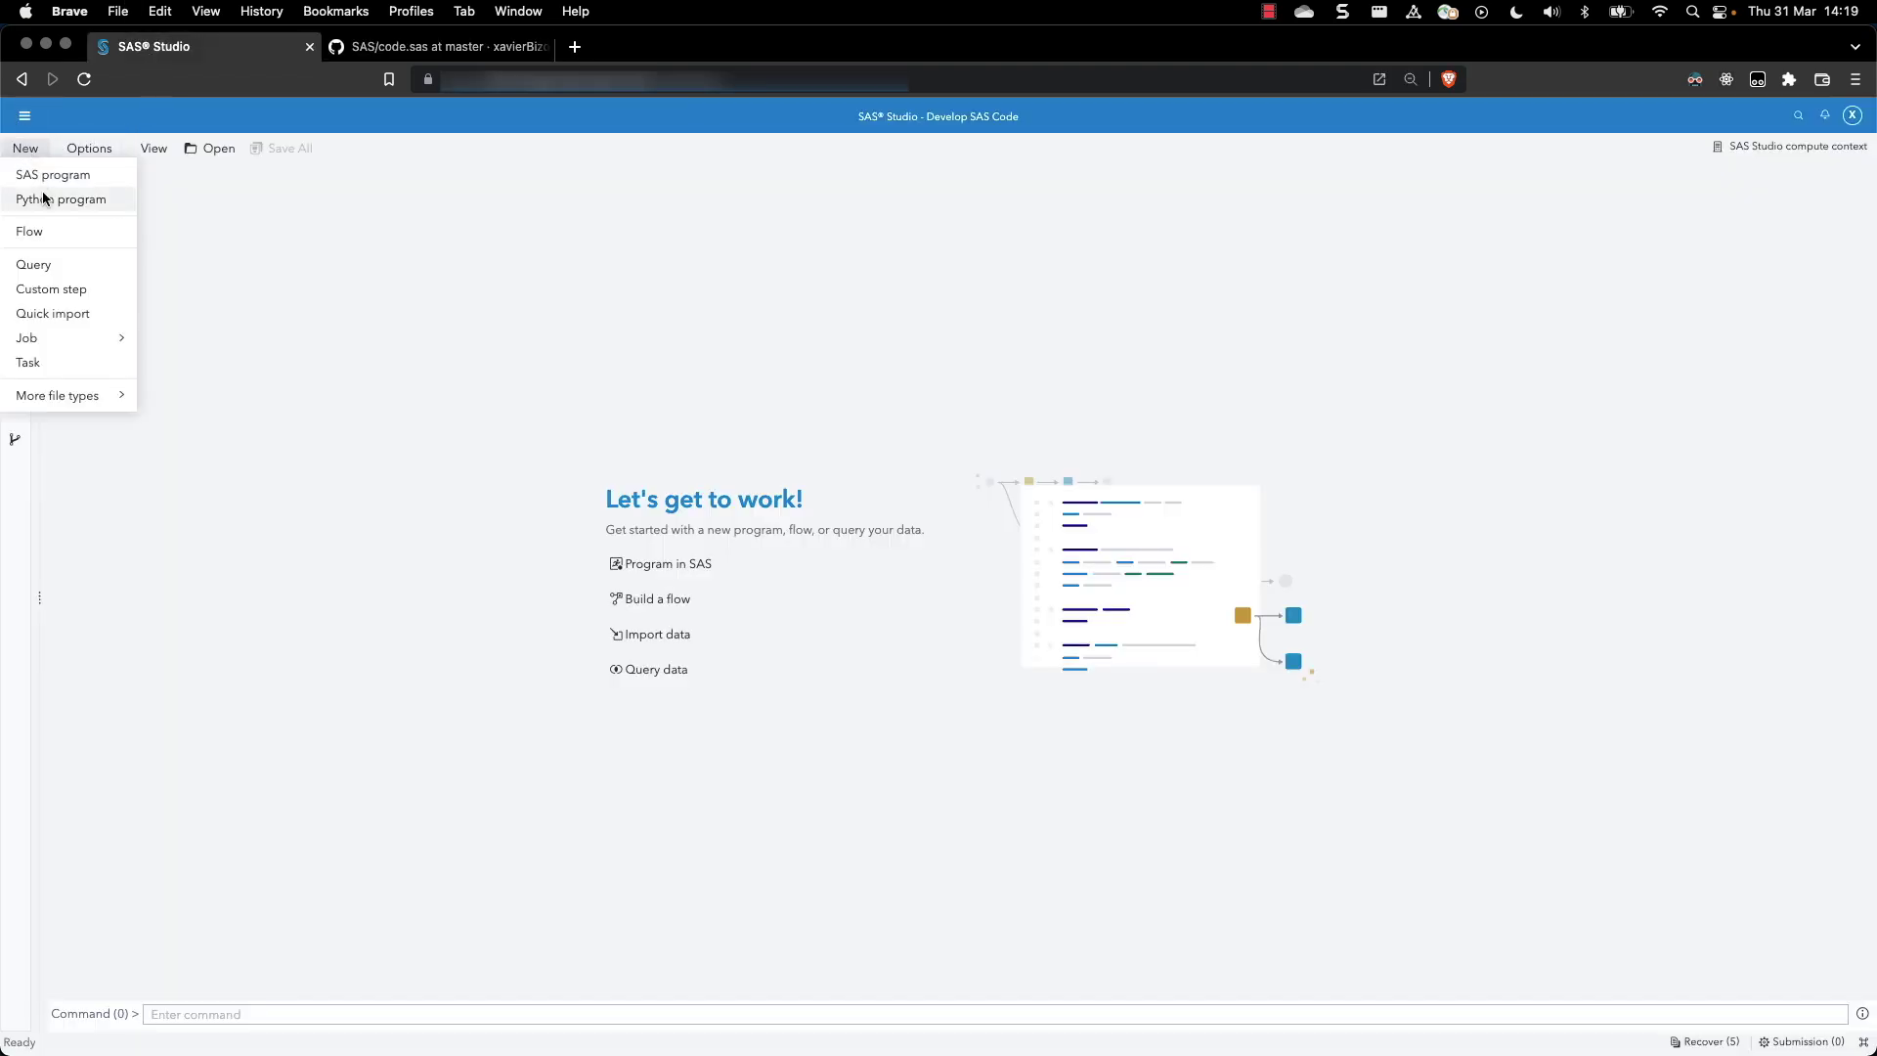
pyautogui.click(176, 341)
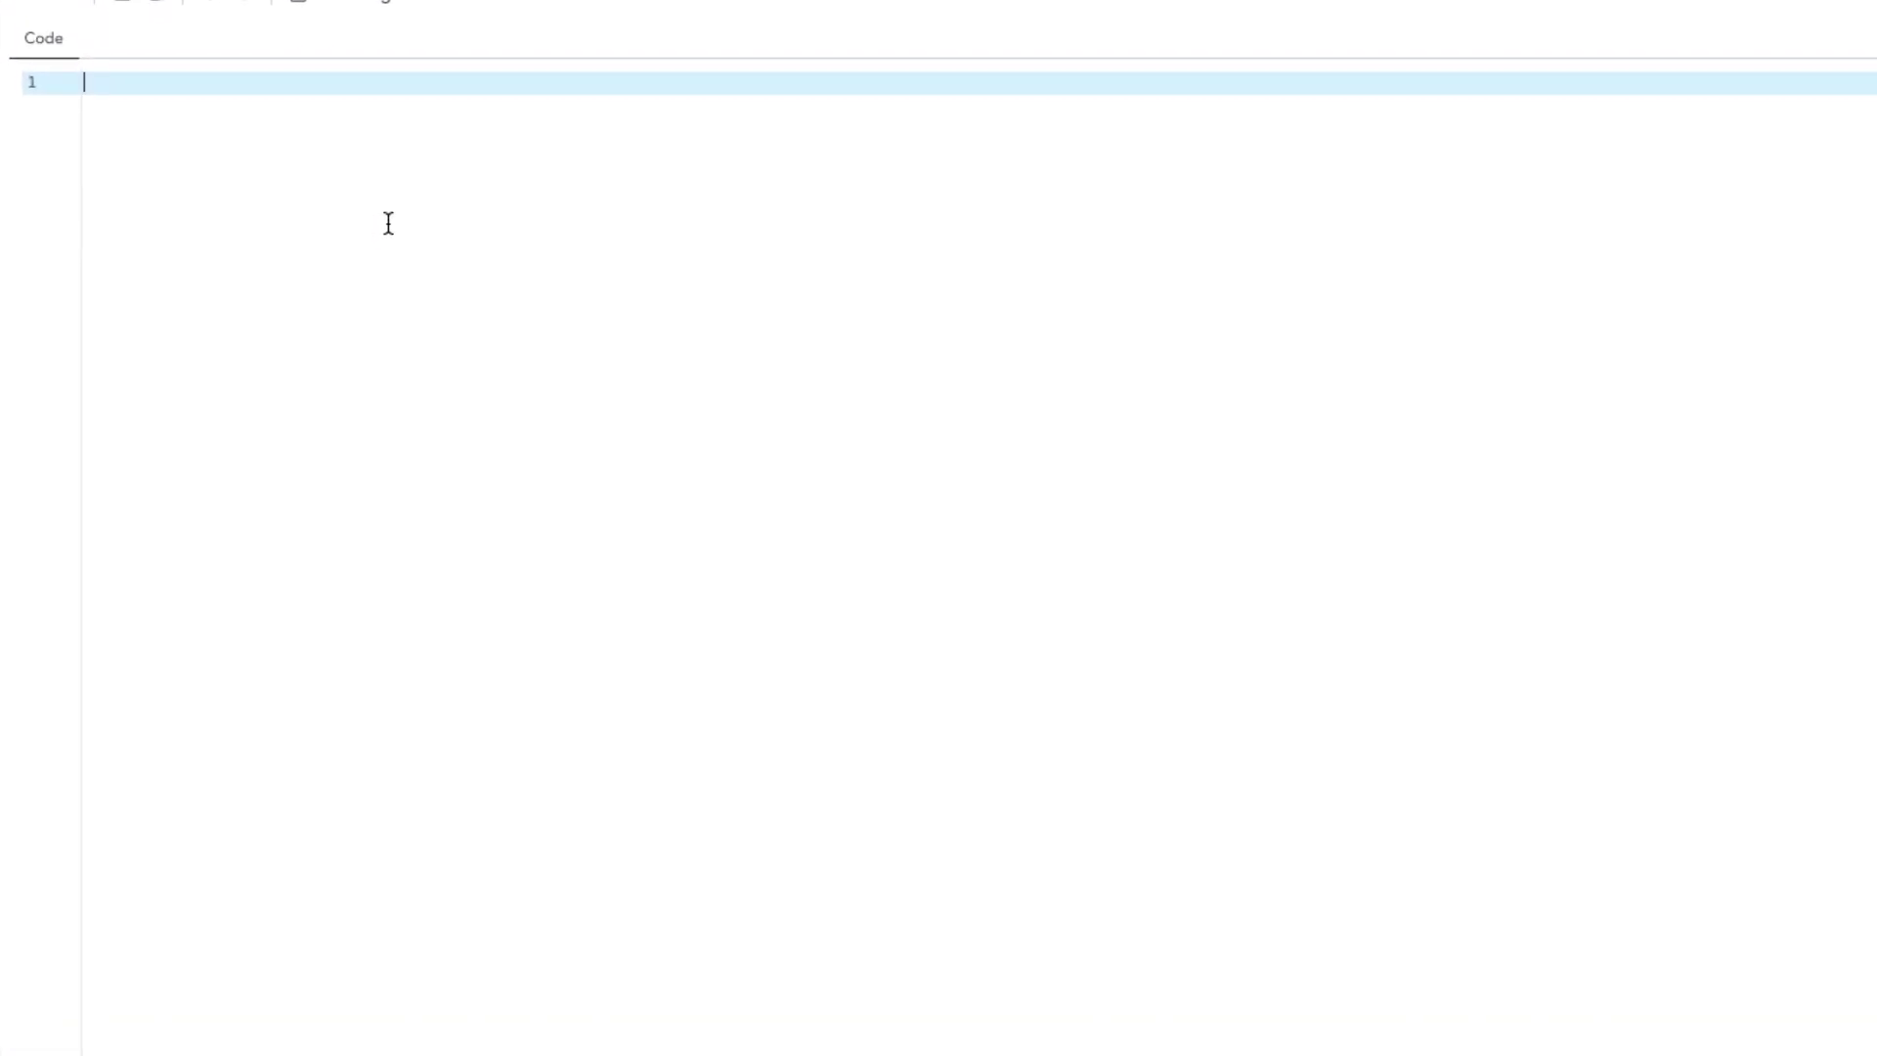
pyautogui.write('%global originStmt typeStmt driveTrainStmt invoiceStmt;  %macro generate;     %if %symexist(var_origin) %then %let originStmt = origin in ("&var_origin") and;     %if %symexist(var_type) %then %do;         %let typeList = ;         %if %symexist(var_type_count) %then         %do i=1 %to &var_type_count;             %let typeList = "&&var_type&i", &typeList ;         %end;         %else %let typeList = "&var_type";         %let typeStmt = type in (&typeList) and;     %end;     %if %symexist(var_driveTrain) %then %let driveTrainStmt = driveTrain in ("&var_driveTrain") and;     %if %symexist(var_invoice) %then %let invoiceStmt = invoice < &var_invoice ;     %else %let invoiceStmt = invoice > 0; %mend;  %generate;  proc print data=sashelp.cars;     where &originStmt  &typeStmt &driveTrainStmt &invoiceStmt; run;')
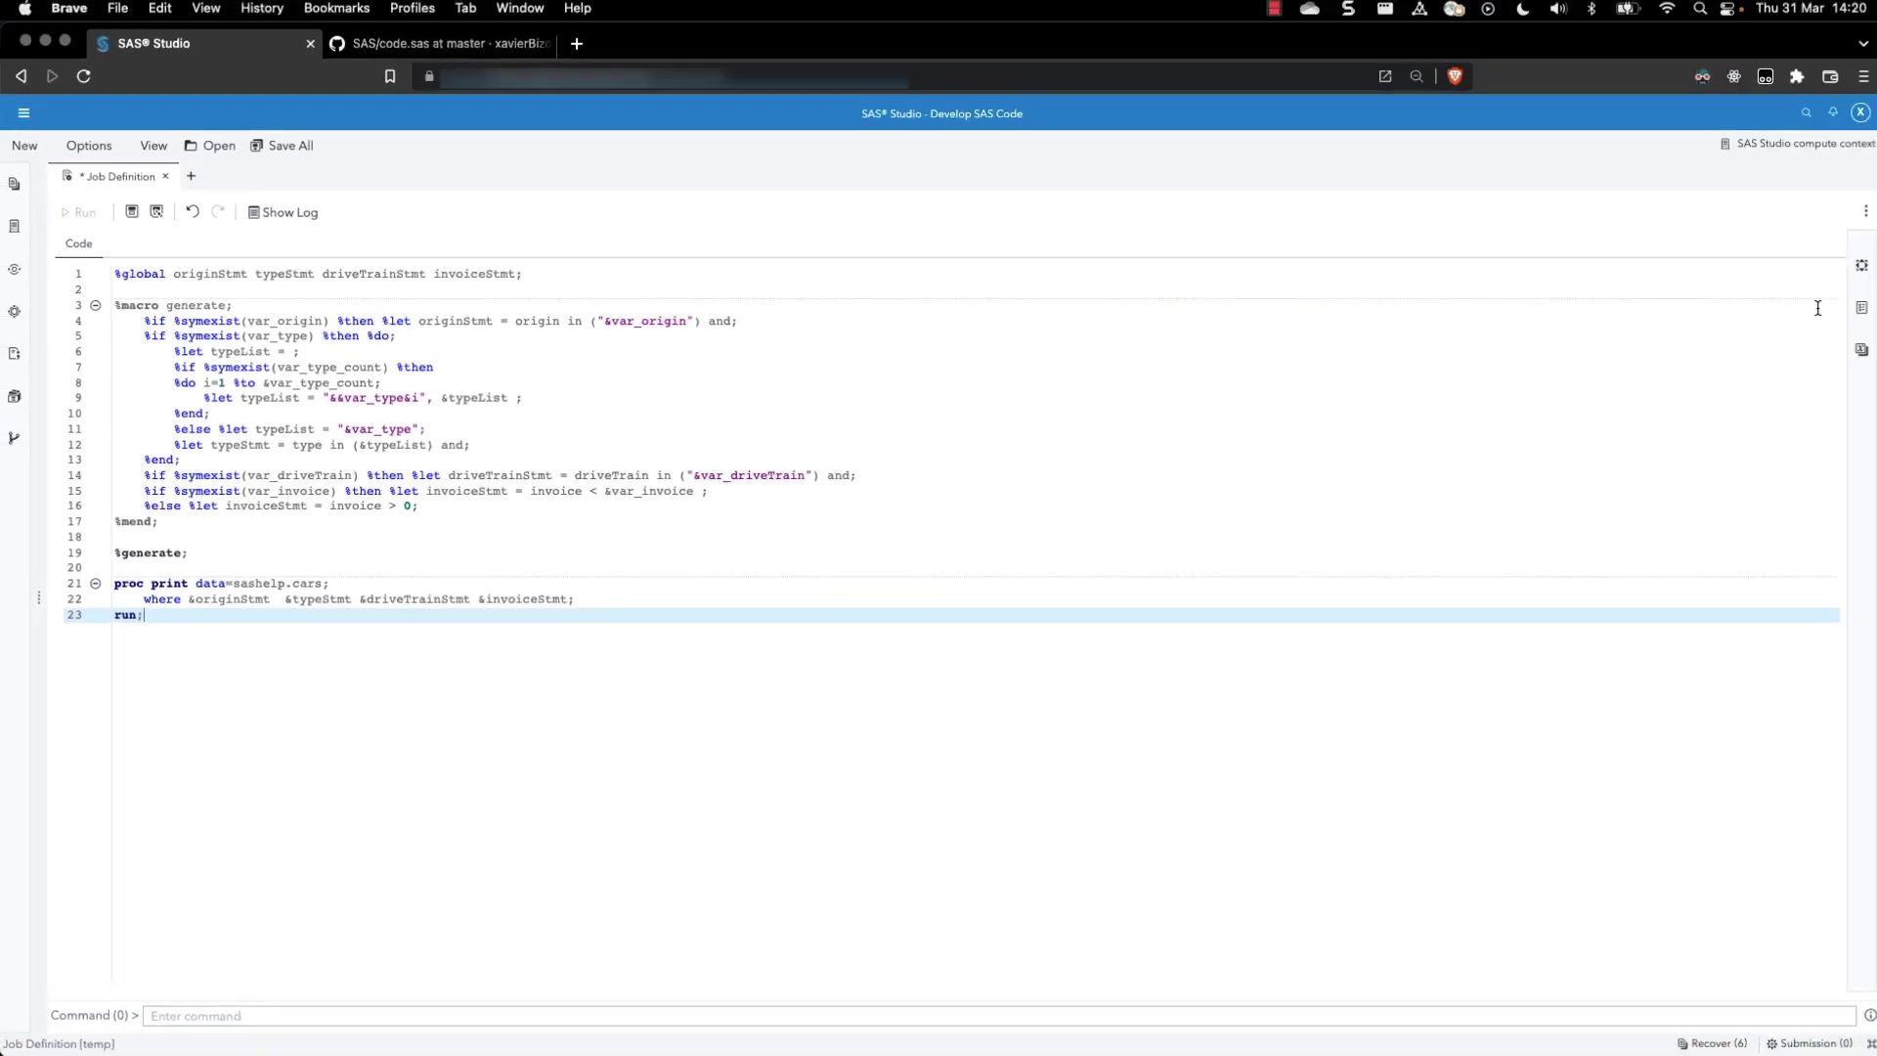
# - Choose HTML form in the Associate a Form panel, then collapse the panel
pyautogui.click(1851, 275)
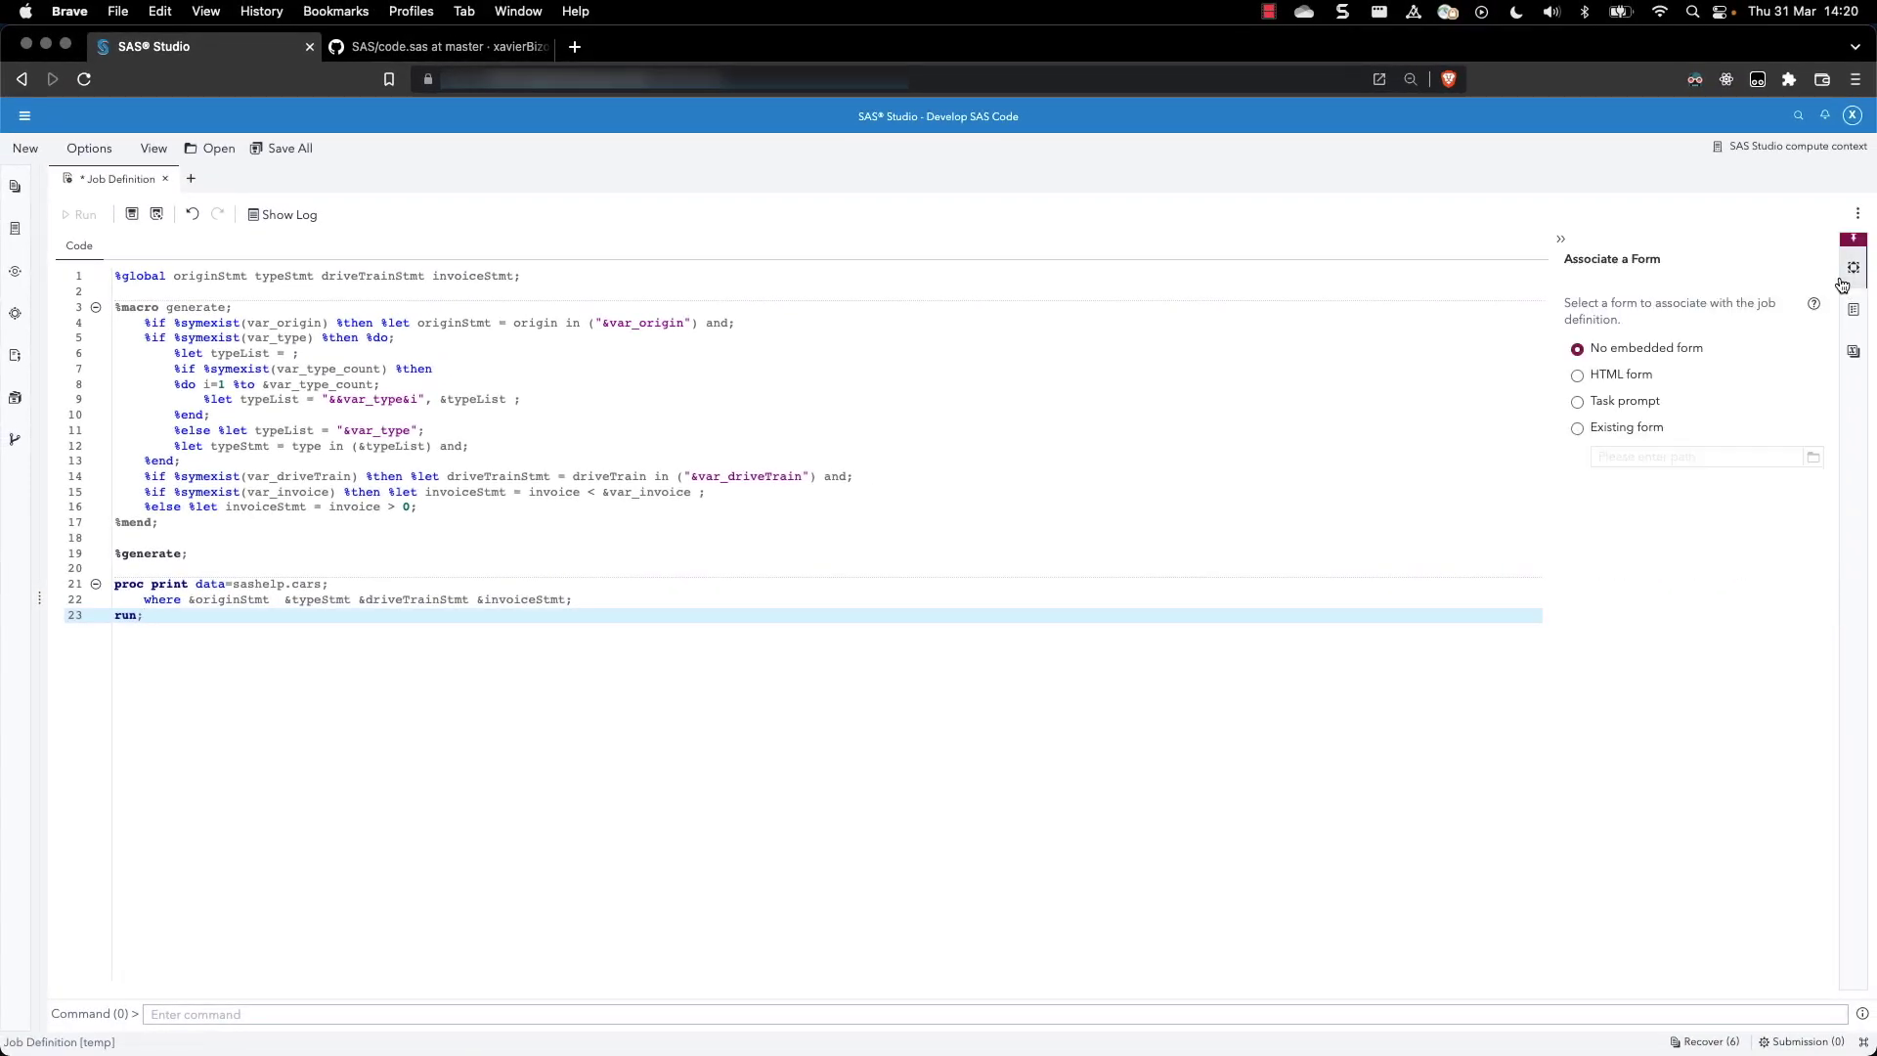
pyautogui.click(1623, 376)
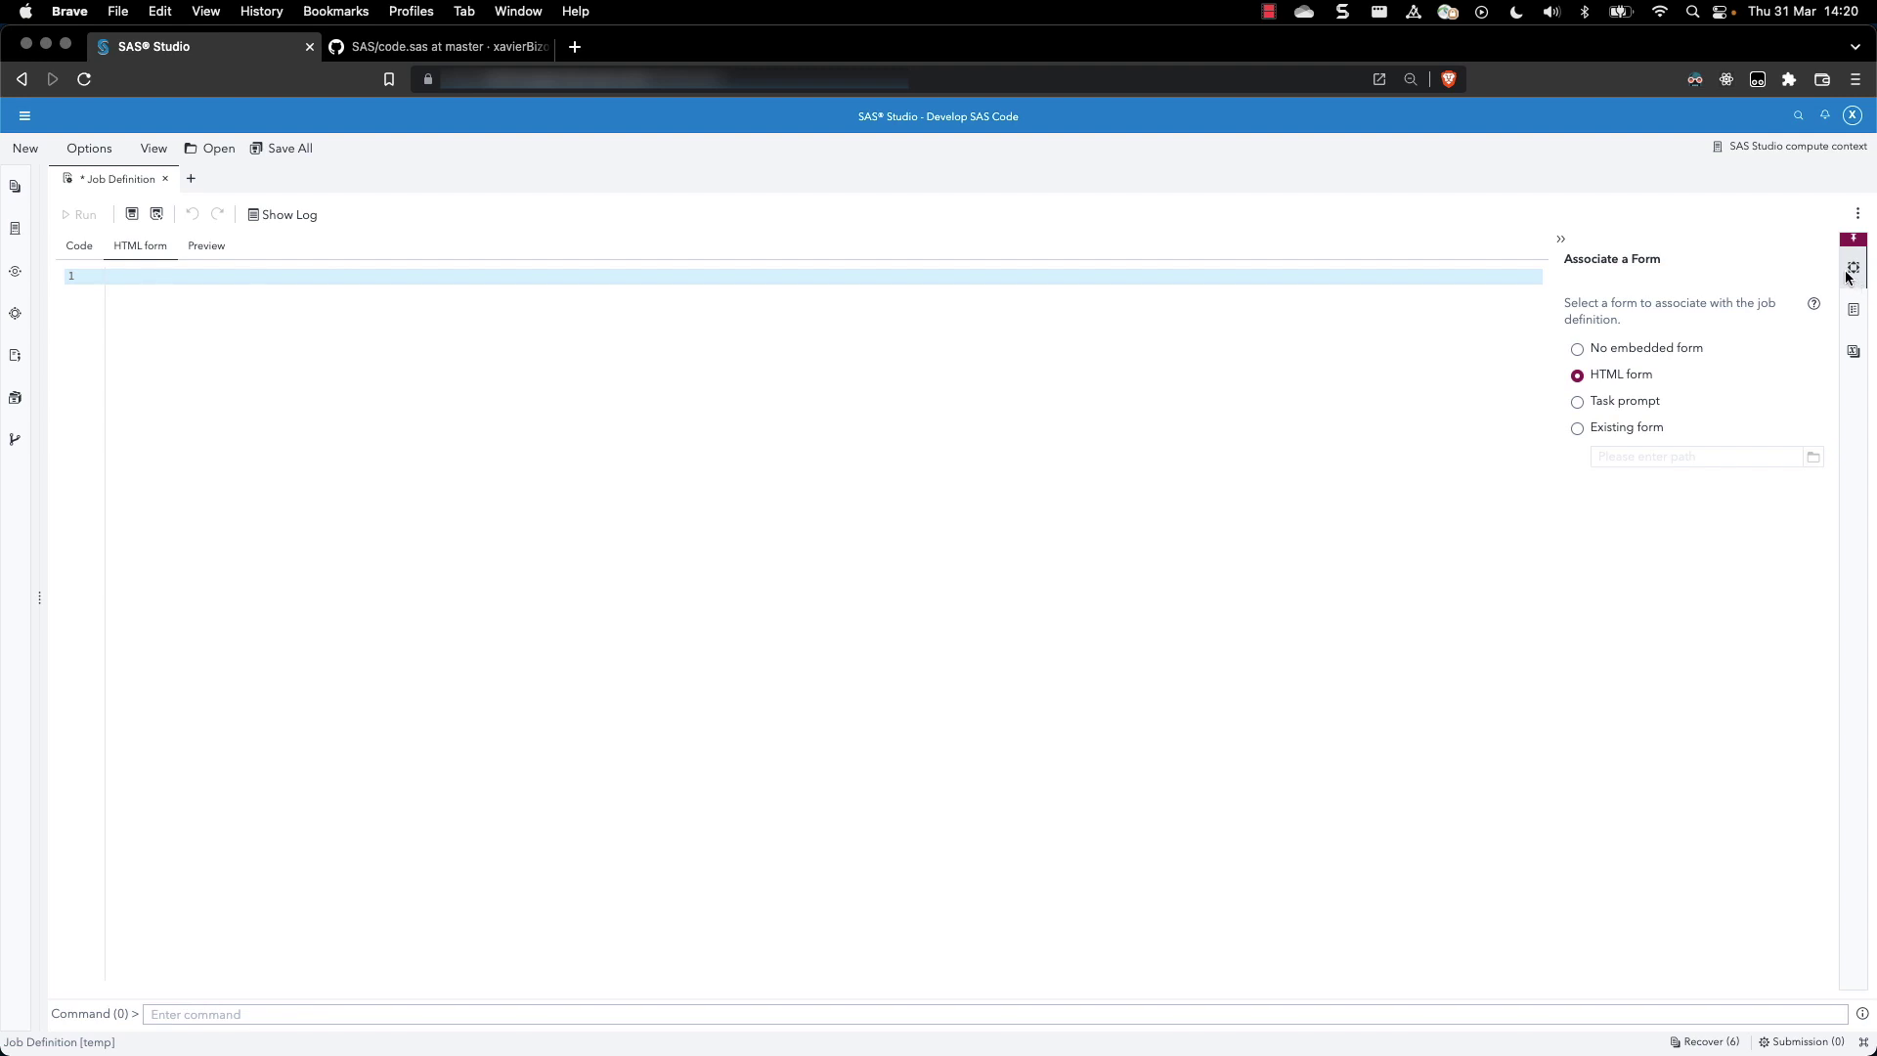
pyautogui.click(1560, 239)
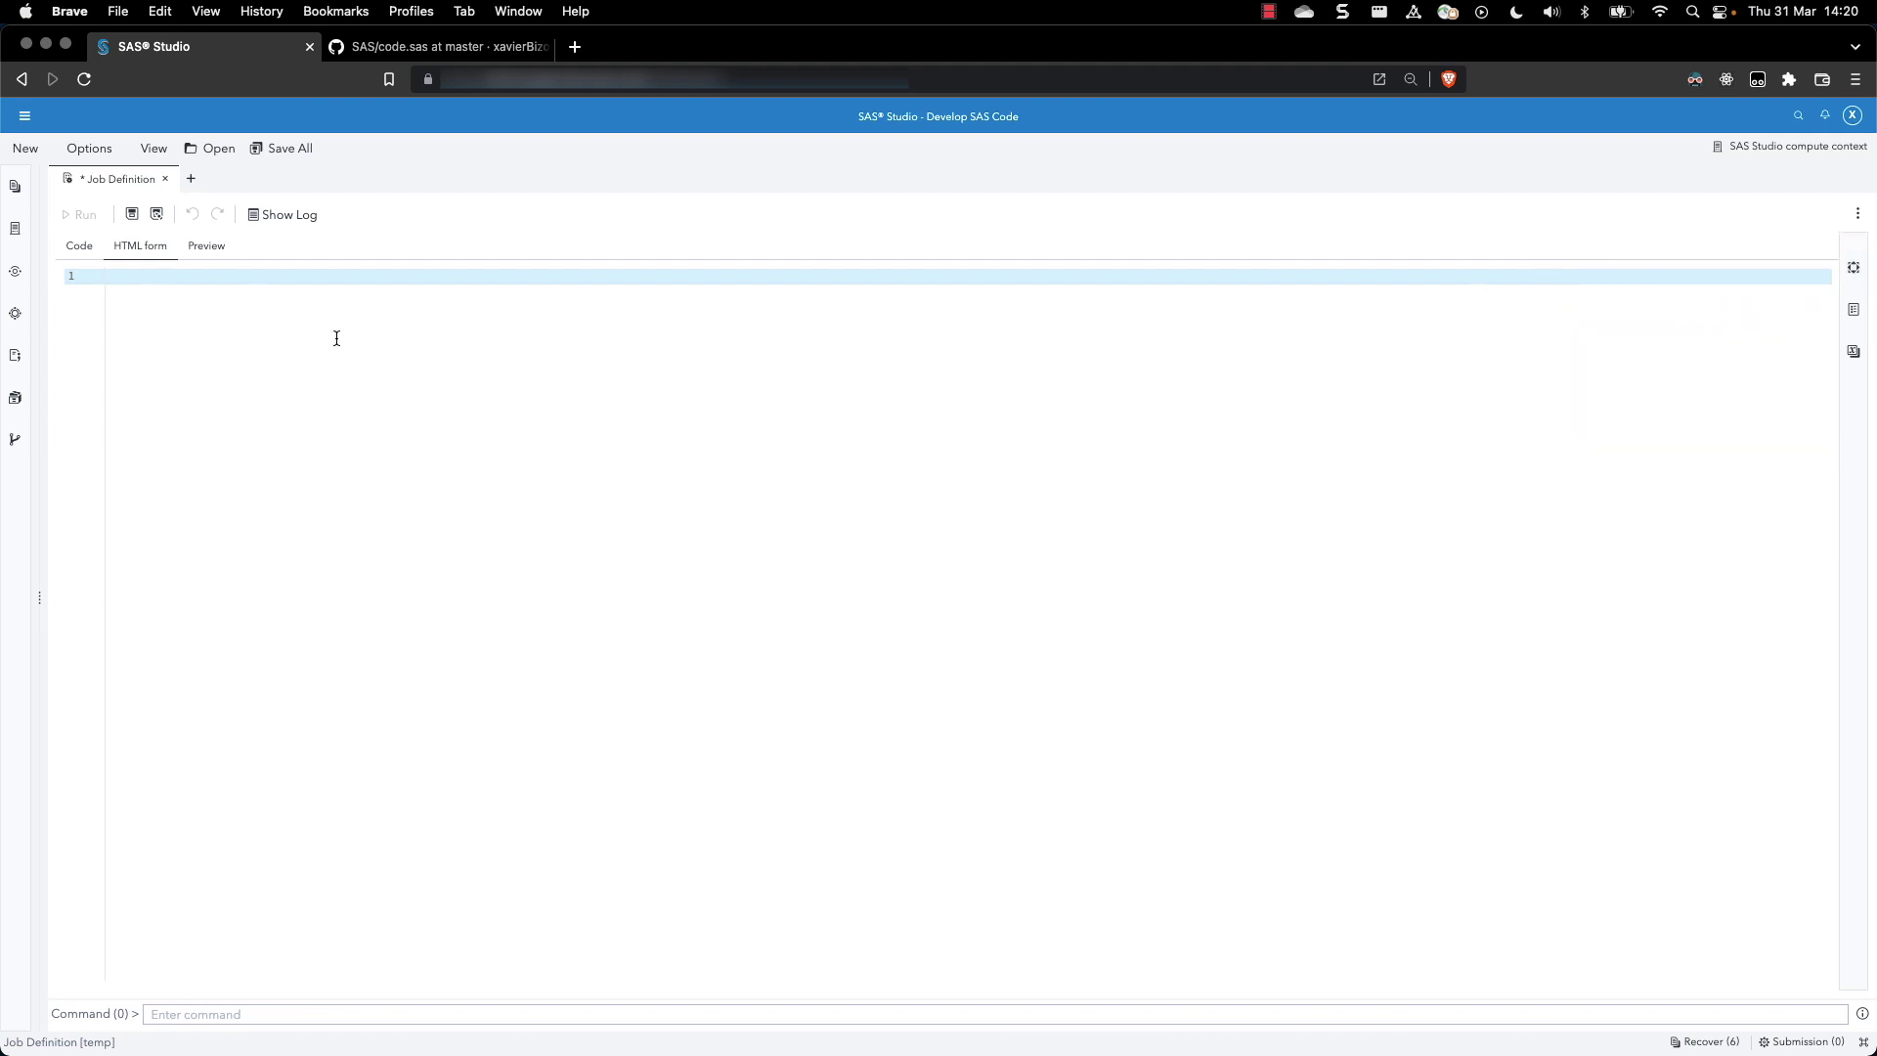
# - Open index.html from GitHub's jobPrompt folder and select its full 101-line HTML source
pyautogui.click(362, 51)
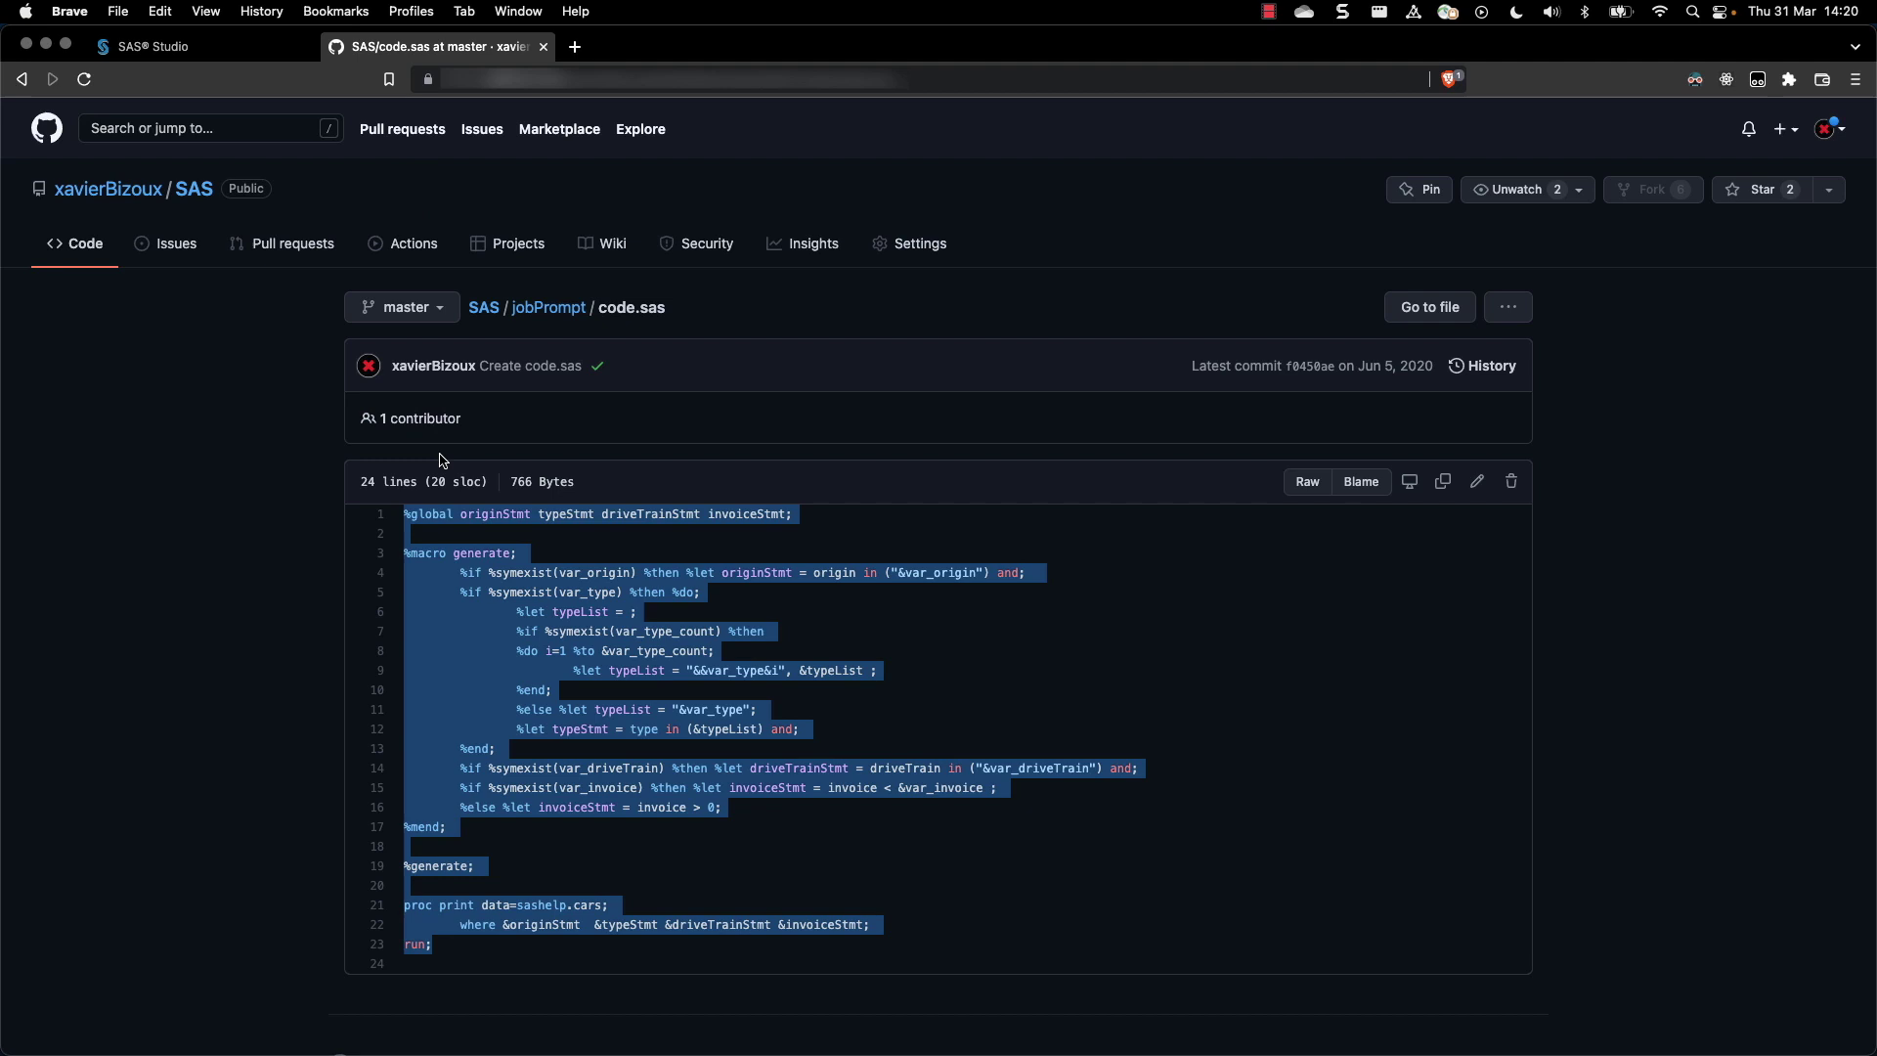
pyautogui.click(546, 309)
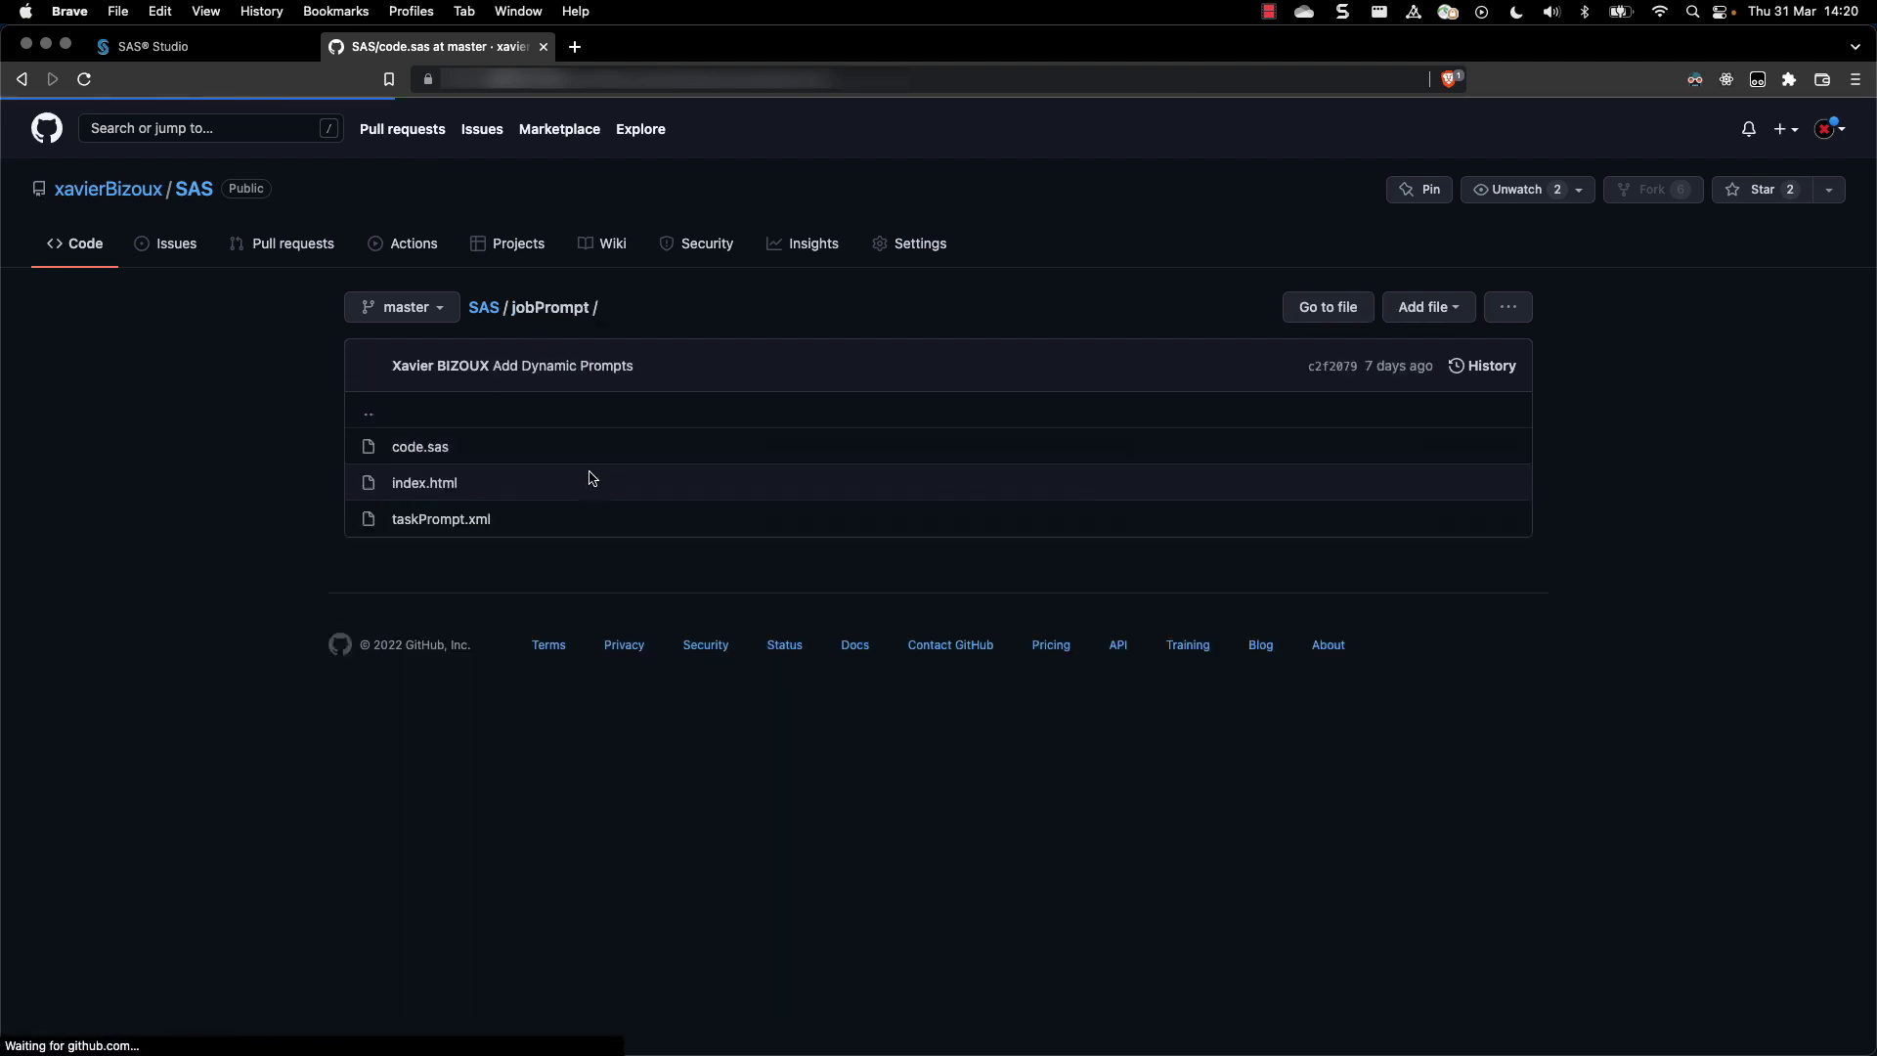
pyautogui.click(435, 496)
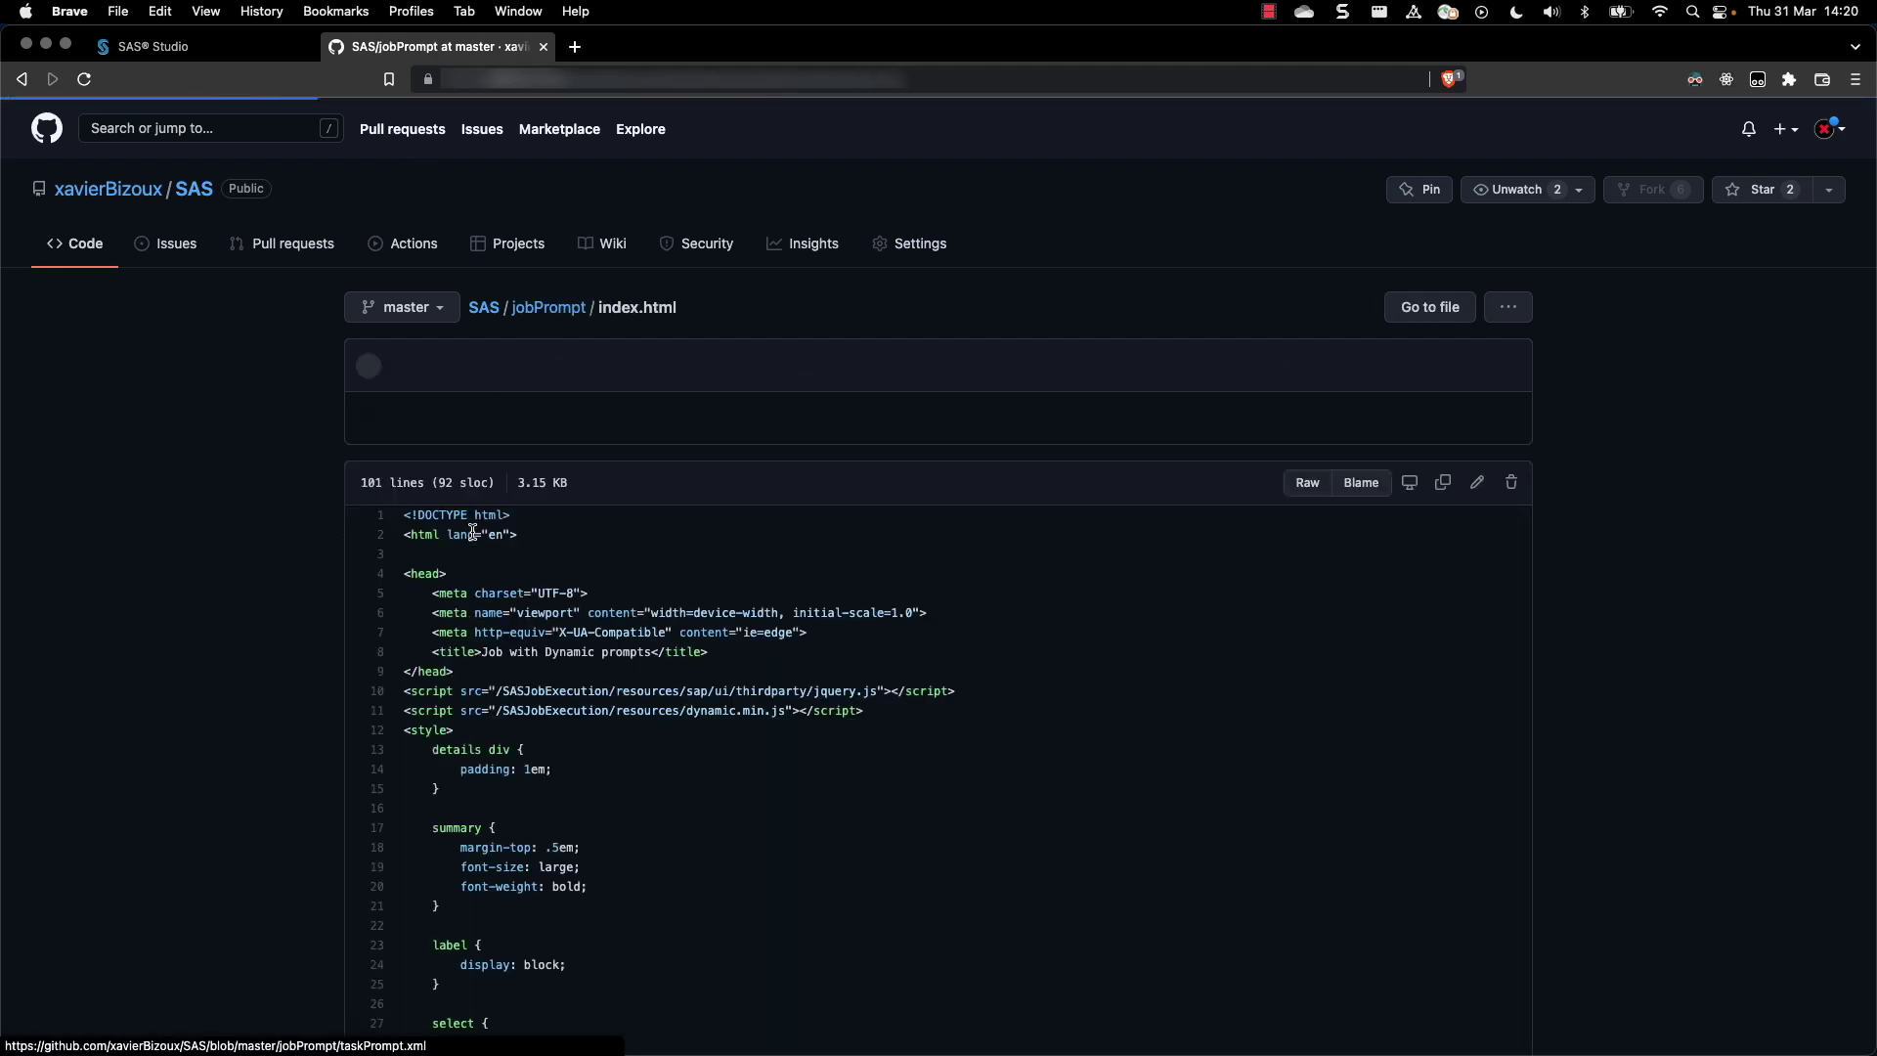
pyautogui.moveTo(408, 516); pyautogui.dragTo(496, 632)
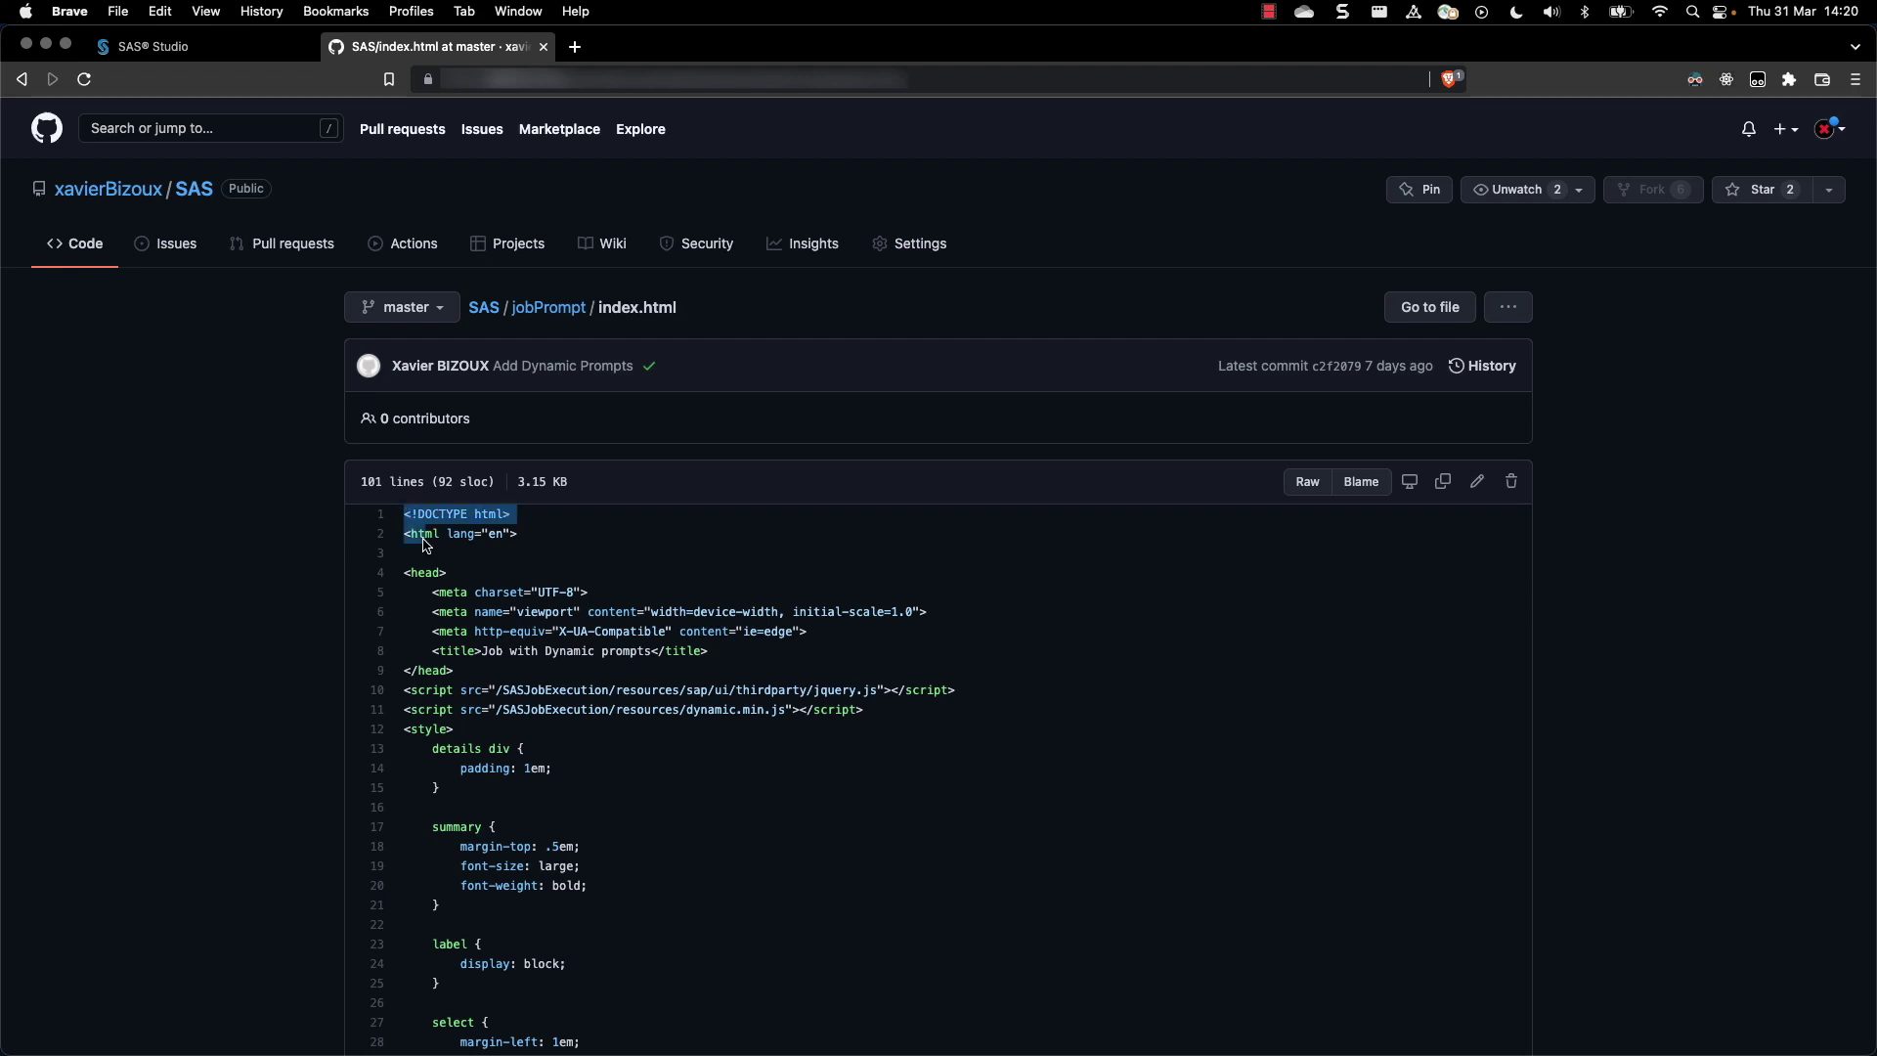
pyautogui.hotkey('shift', 'Down')
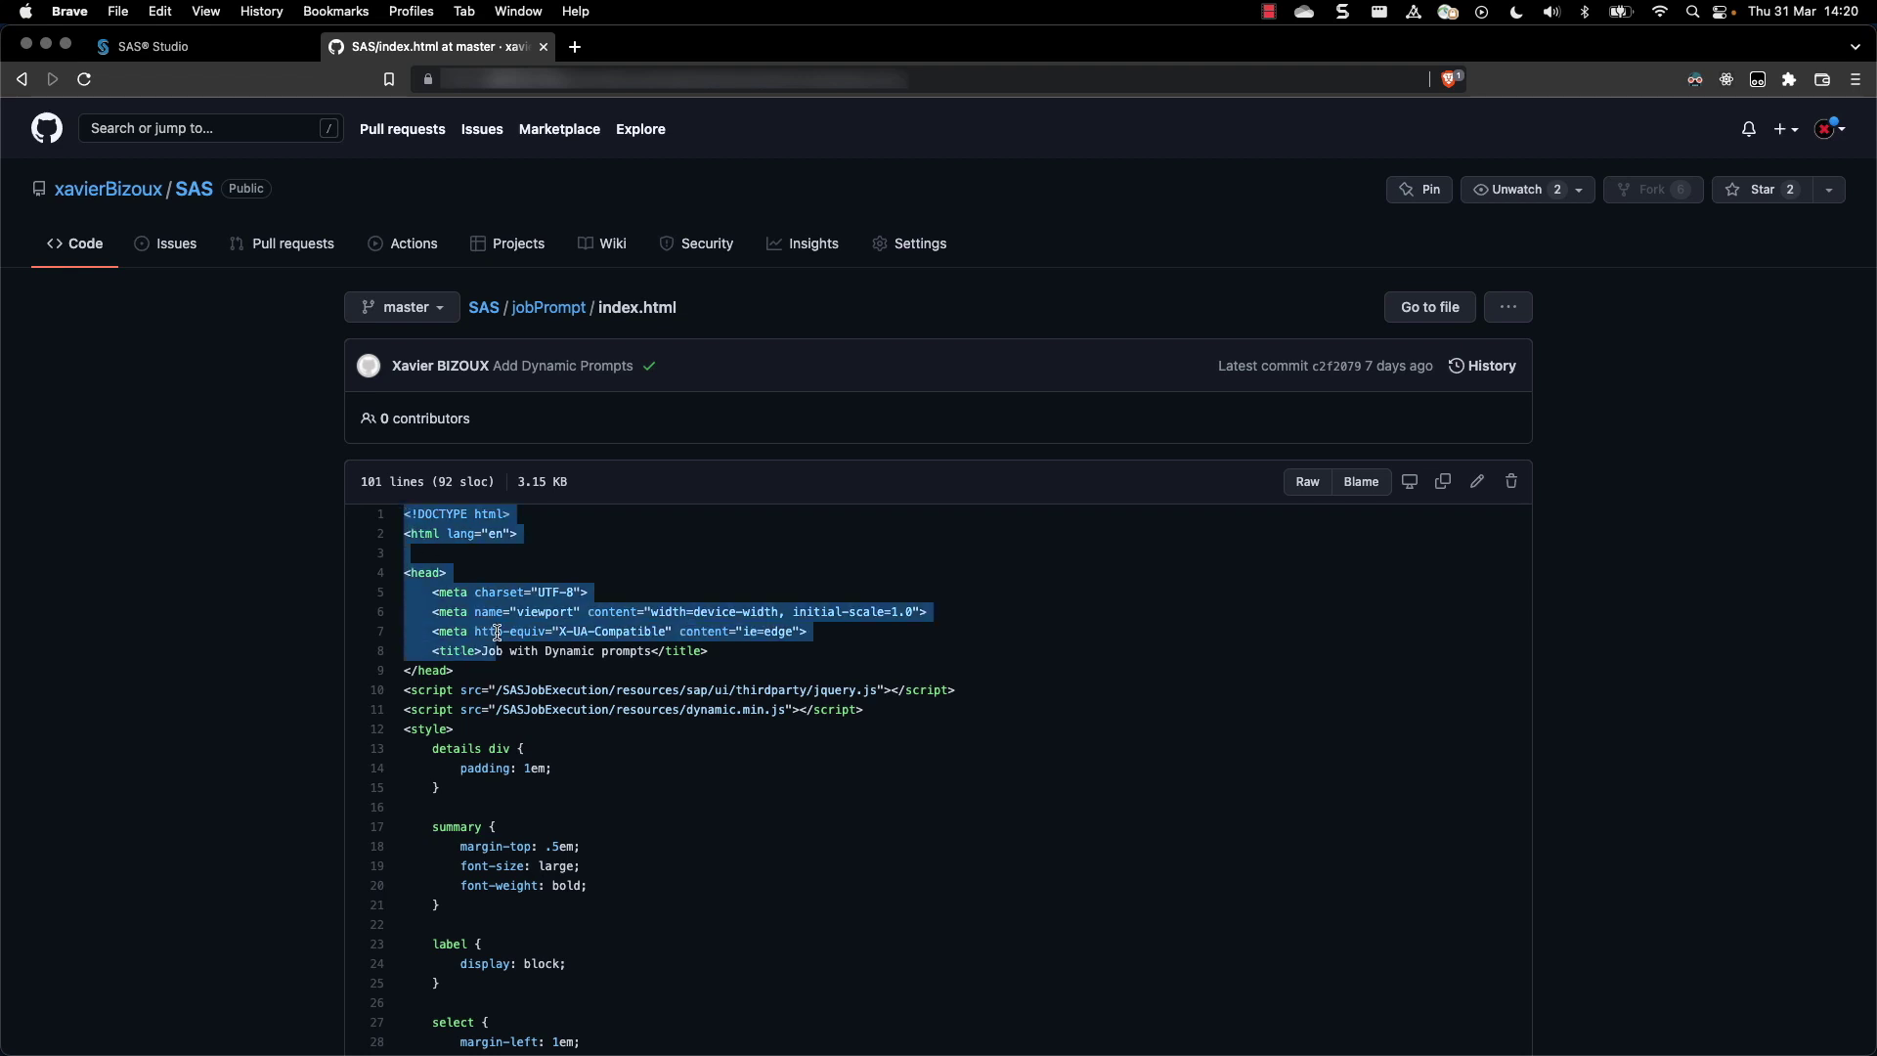
pyautogui.hotkey('shift', 'Down')
pyautogui.hotkey('shift', 'Down')
pyautogui.hotkey('shift', 'Down')
pyautogui.hotkey('shift', 'Down')
pyautogui.hotkey('shift', 'Down')
pyautogui.hotkey('shift', 'Down')
pyautogui.hotkey('shift', 'Down')
pyautogui.hotkey('shift', 'Down')
pyautogui.hotkey('shift', 'Down')
pyautogui.hotkey('shift', 'Down')
pyautogui.hotkey('shift', 'Down')
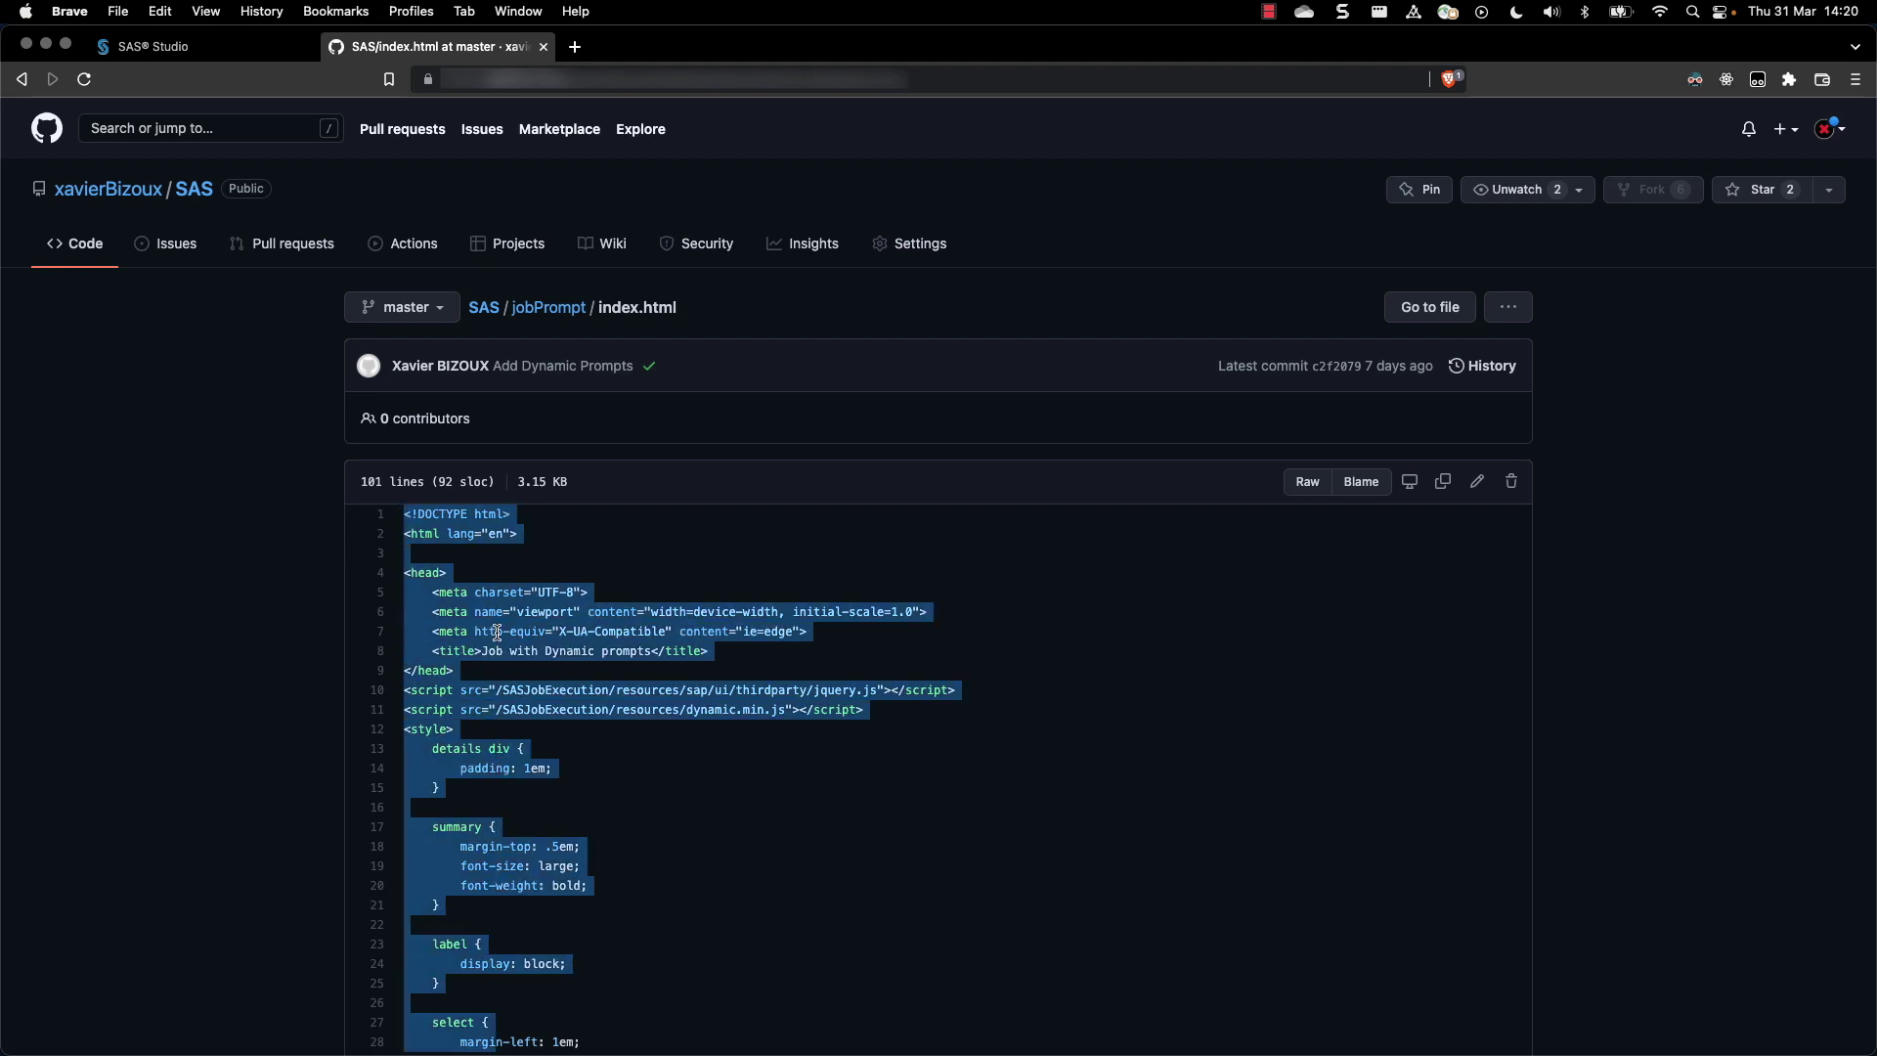
pyautogui.hotkey('shift', 'Down')
pyautogui.hotkey('shift', 'Down')
pyautogui.hotkey('shift', 'Down')
pyautogui.hotkey('shift', 'Down')
pyautogui.hotkey('shift', 'Down')
pyautogui.hotkey('shift', 'Down')
pyautogui.hotkey('shift', 'Down')
pyautogui.hotkey('shift', 'Down')
pyautogui.hotkey('shift', 'Down')
pyautogui.hotkey('shift', 'Down')
pyautogui.hotkey('shift', 'Down')
pyautogui.hotkey('shift', 'Down')
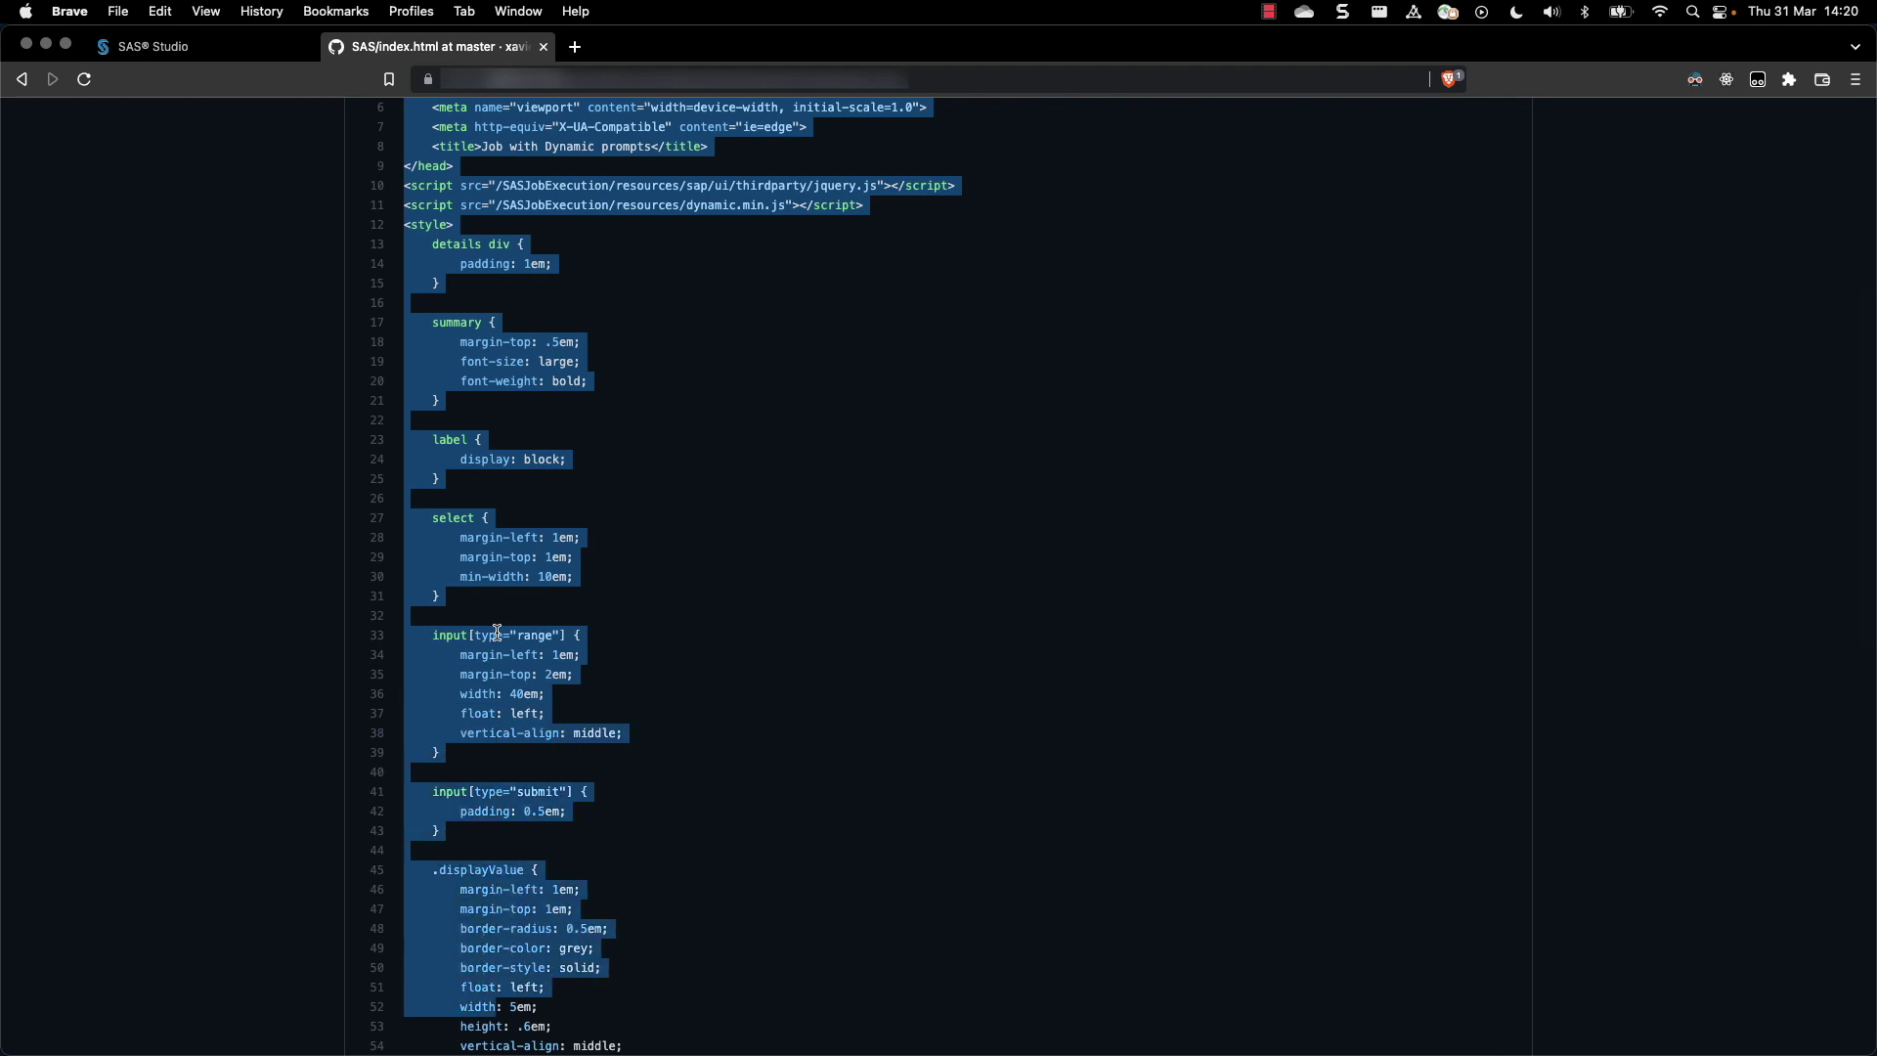
pyautogui.hotkey('shift', 'Down')
pyautogui.hotkey('shift', 'Down')
pyautogui.hotkey('shift', 'Down')
pyautogui.hotkey('shift', 'Down')
pyautogui.hotkey('shift', 'Down')
pyautogui.hotkey('shift', 'Down')
pyautogui.hotkey('shift', 'Down')
pyautogui.hotkey('shift', 'Down')
pyautogui.hotkey('shift', 'Down')
pyautogui.hotkey('shift', 'Down')
pyautogui.hotkey('shift', 'Down')
pyautogui.hotkey('shift', 'Down')
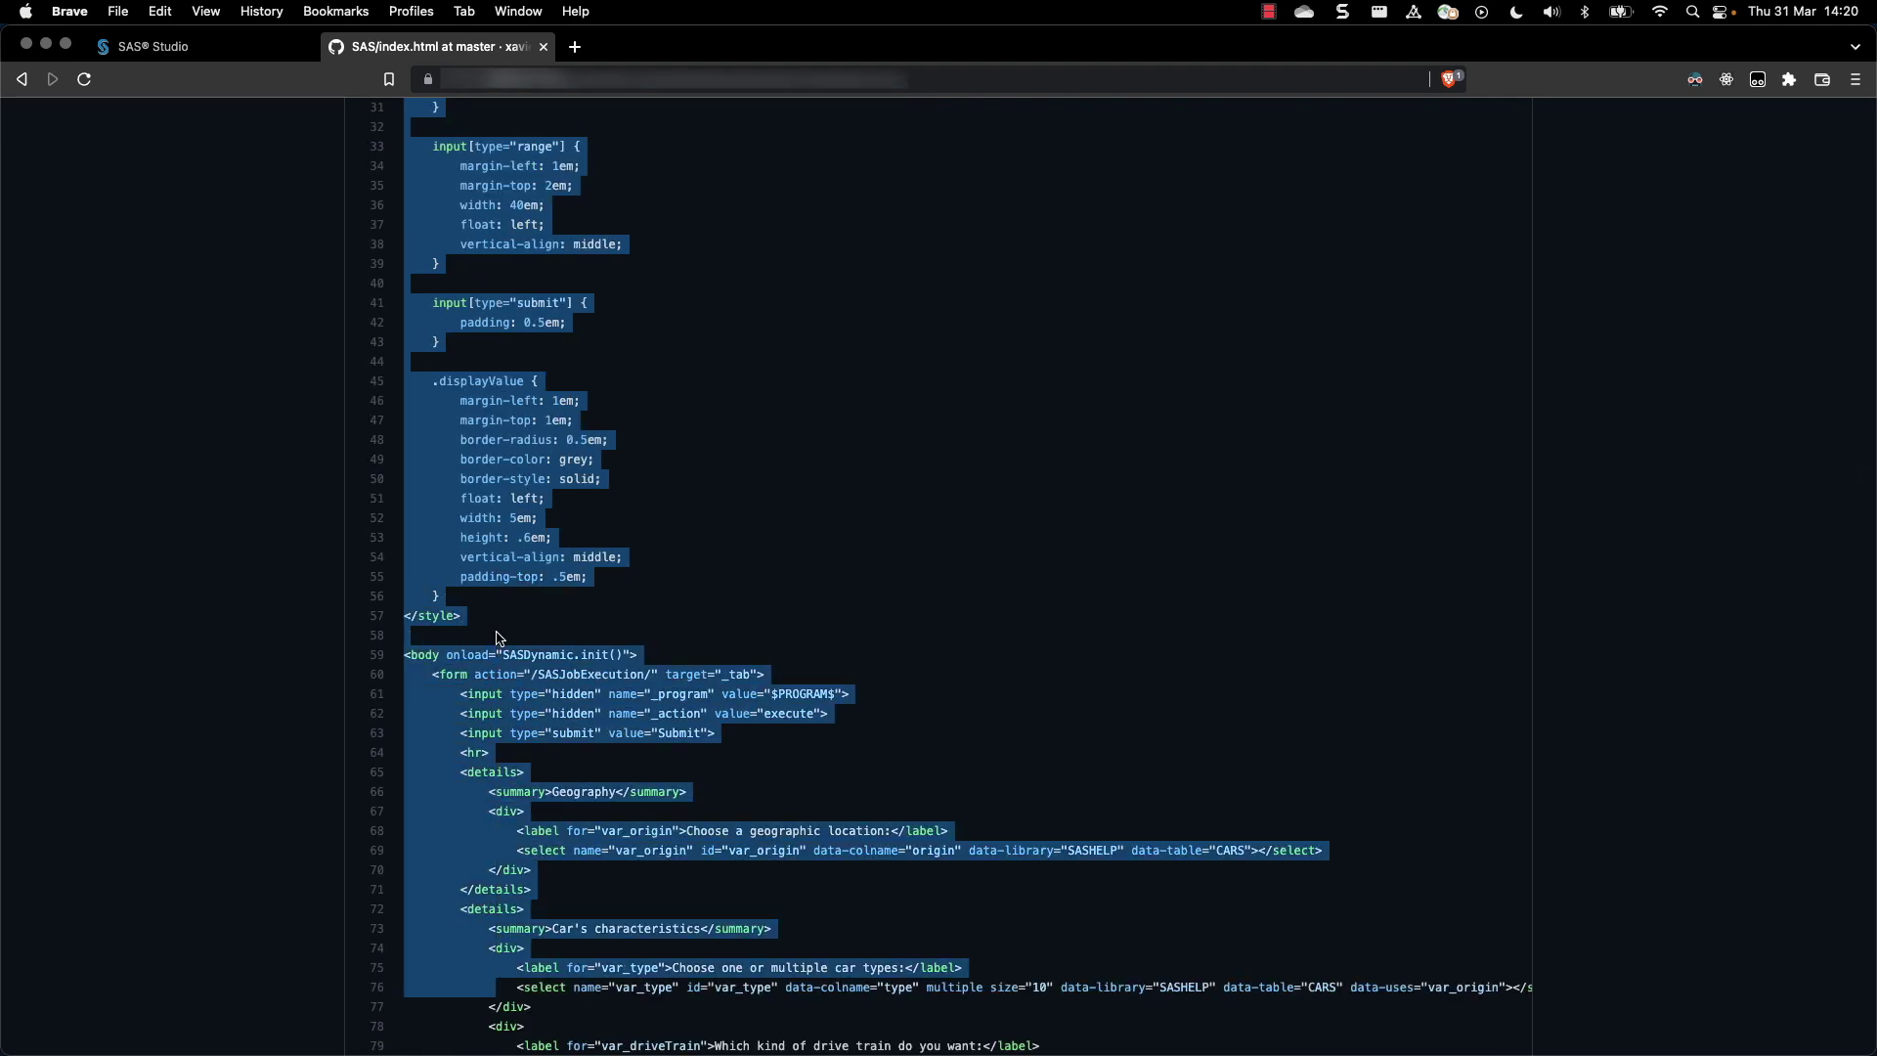
pyautogui.hotkey('shift', 'Down')
pyautogui.hotkey('shift', 'Down')
pyautogui.hotkey('shift', 'Down')
pyautogui.hotkey('shift', 'Down')
pyautogui.hotkey('shift', 'Down')
pyautogui.hotkey('shift', 'Down')
pyautogui.hotkey('shift', 'Down')
pyautogui.hotkey('shift', 'Down')
pyautogui.hotkey('shift', 'Down')
pyautogui.hotkey('shift', 'Down')
pyautogui.hotkey('shift', 'Down')
pyautogui.hotkey('shift', 'Down')
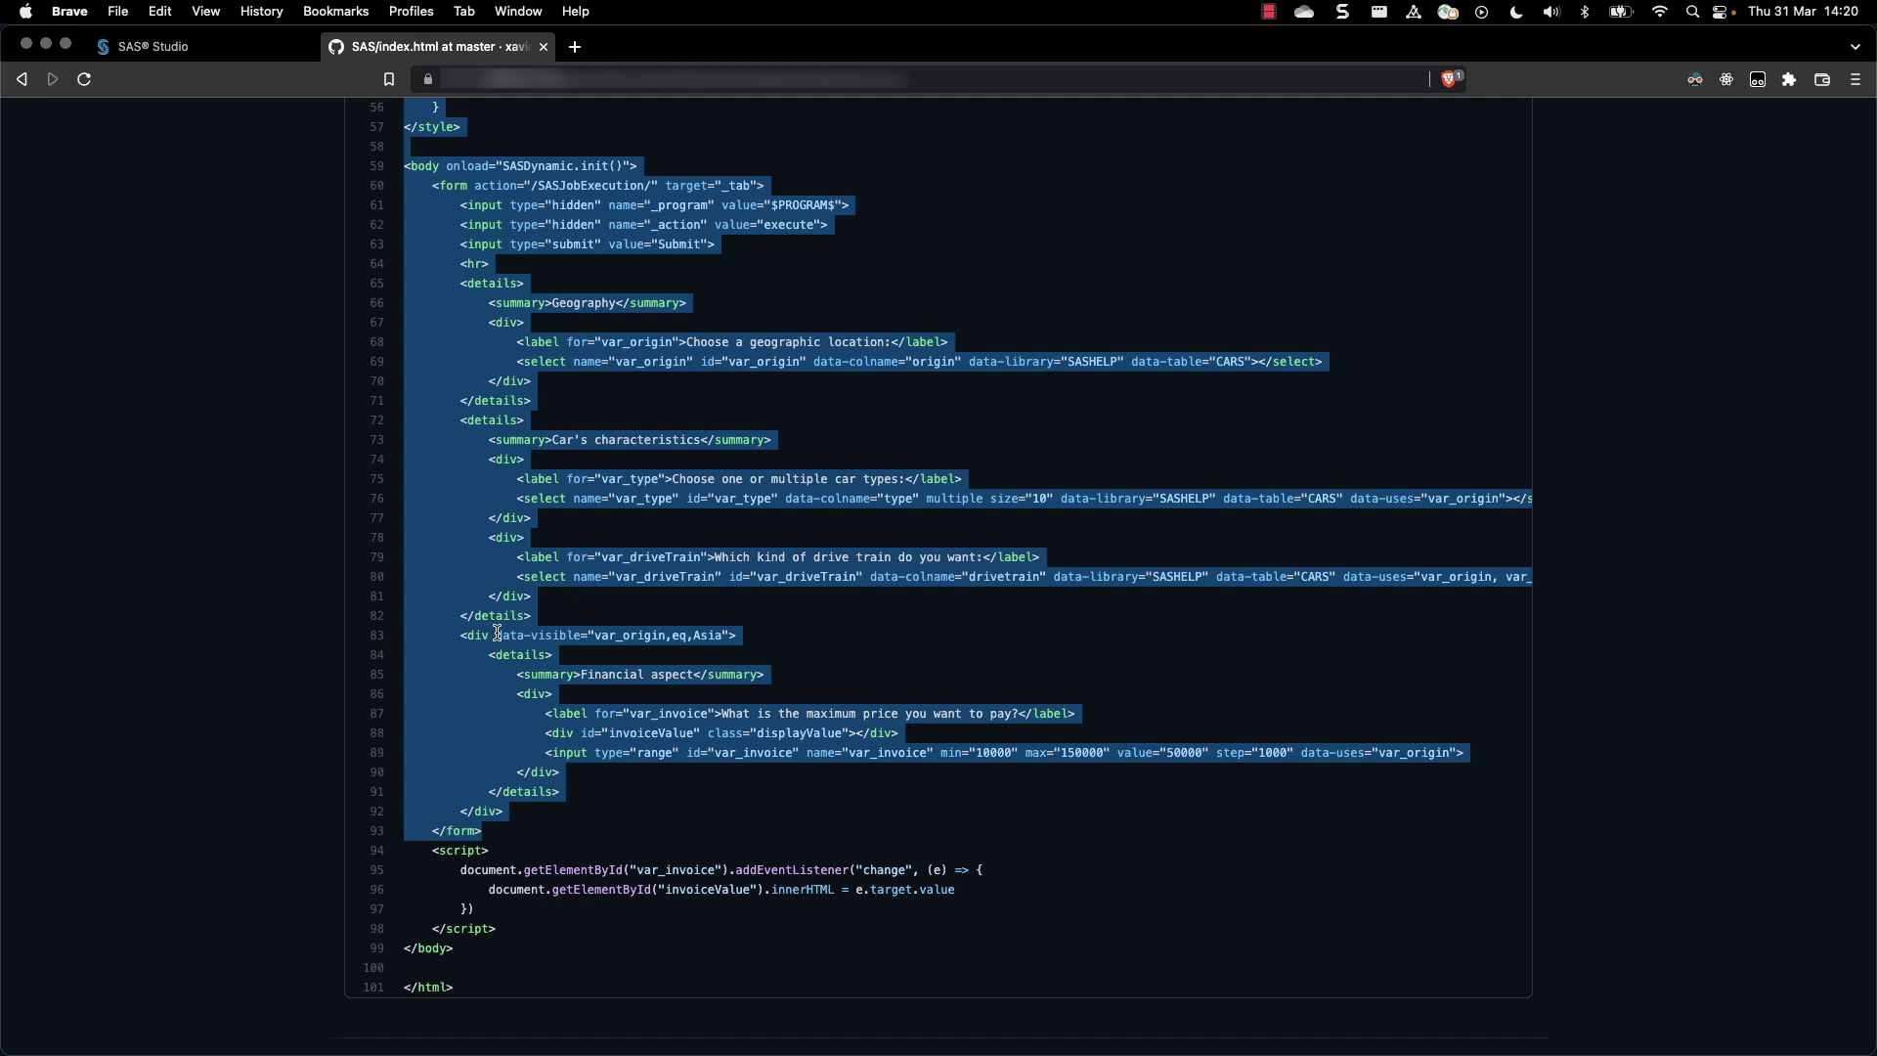
pyautogui.hotkey('shift', 'Down')
pyautogui.hotkey('shift', 'Down')
pyautogui.hotkey('shift', 'Down')
pyautogui.hotkey('shift', 'Down')
pyautogui.hotkey('shift', 'Down')
pyautogui.hotkey('shift', 'Down')
pyautogui.hotkey('shift', 'Down')
pyautogui.hotkey('shift', 'Down')
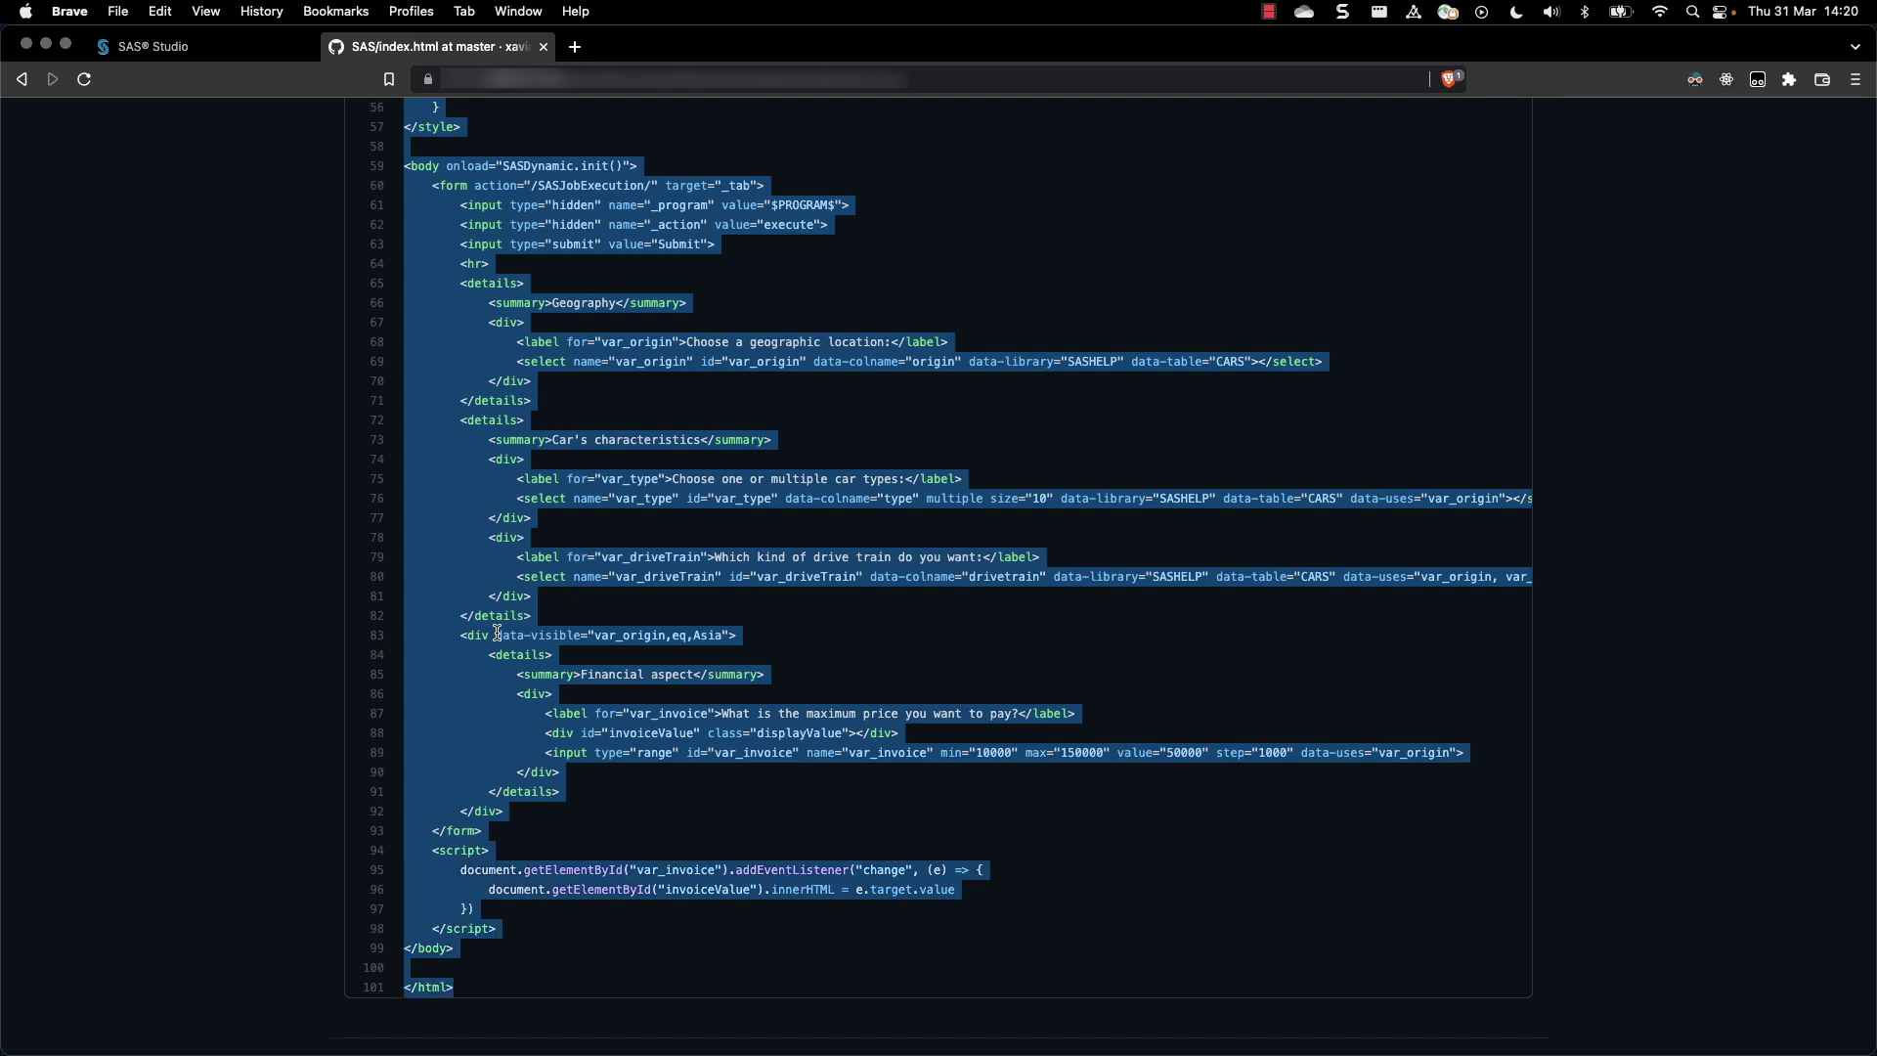
pyautogui.click(178, 50)
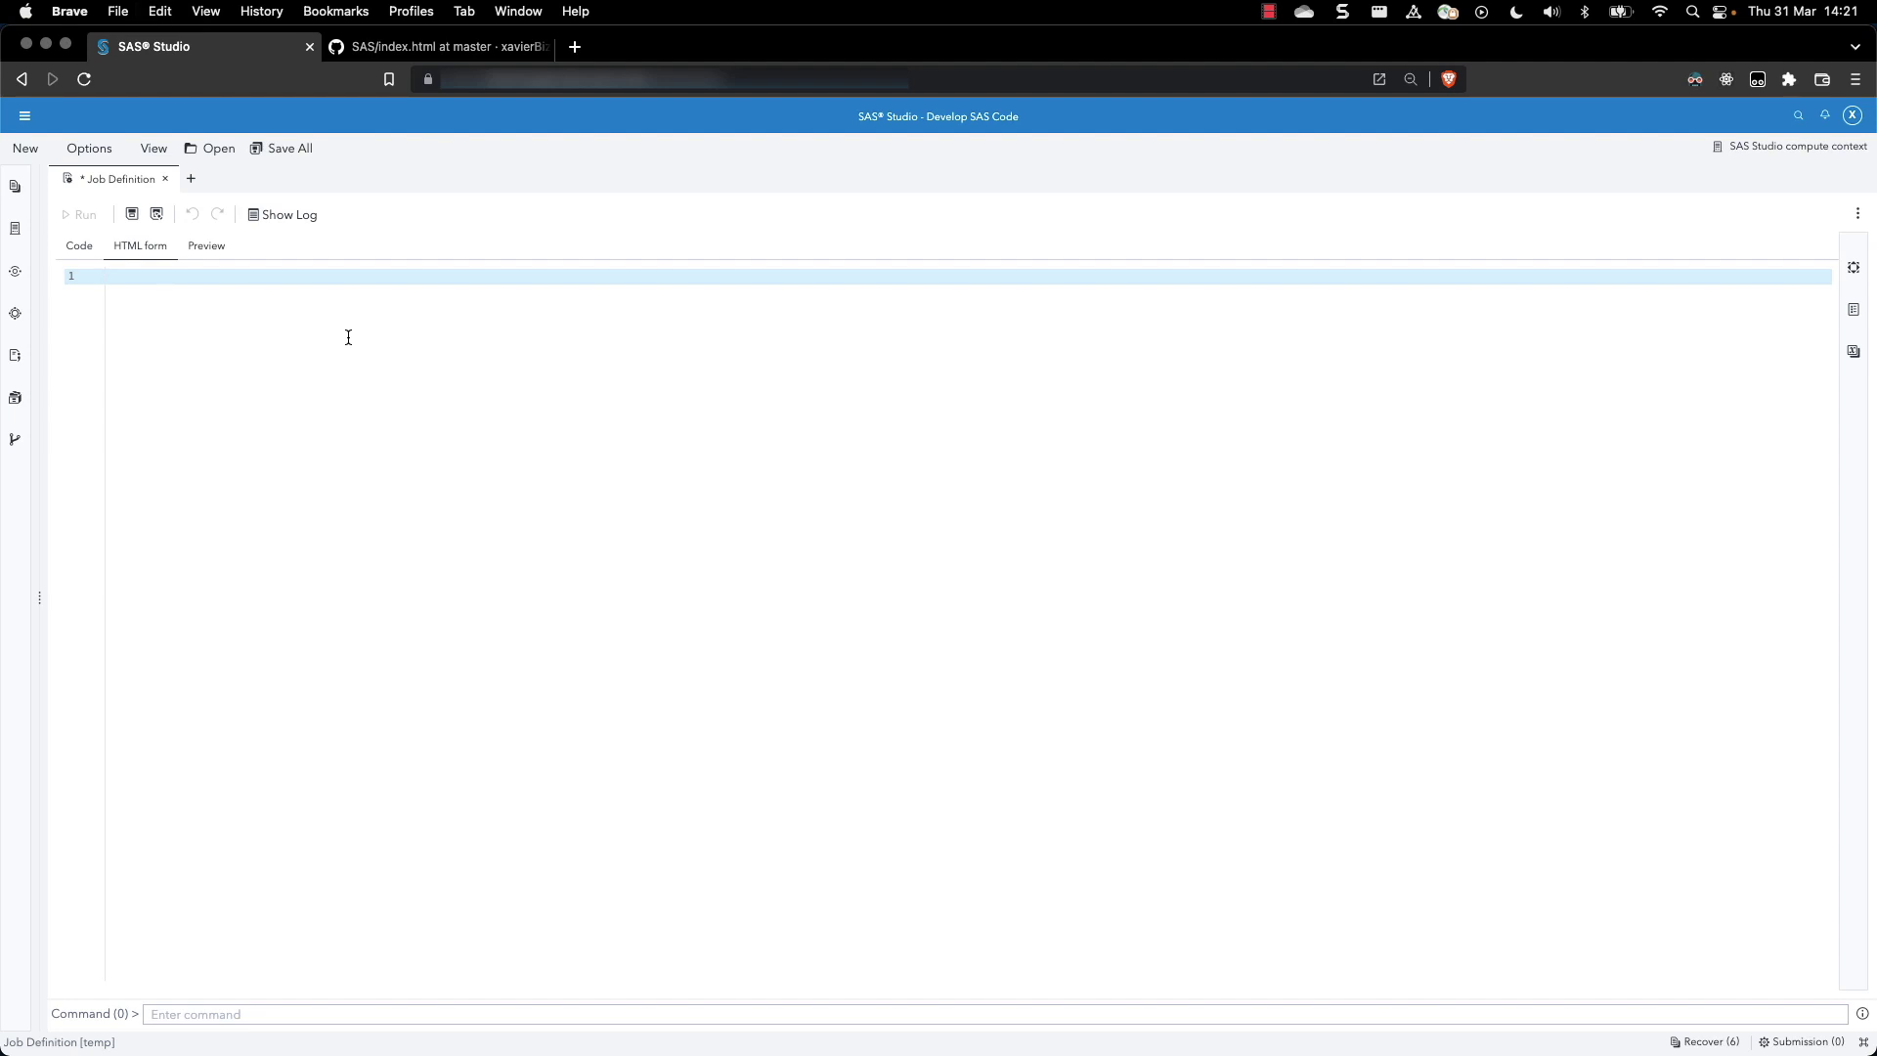
pyautogui.press('super+v')
pyautogui.scroll(1, 345, 338)
pyautogui.scroll(10, 345, 338)
pyautogui.scroll(2, 345, 338)
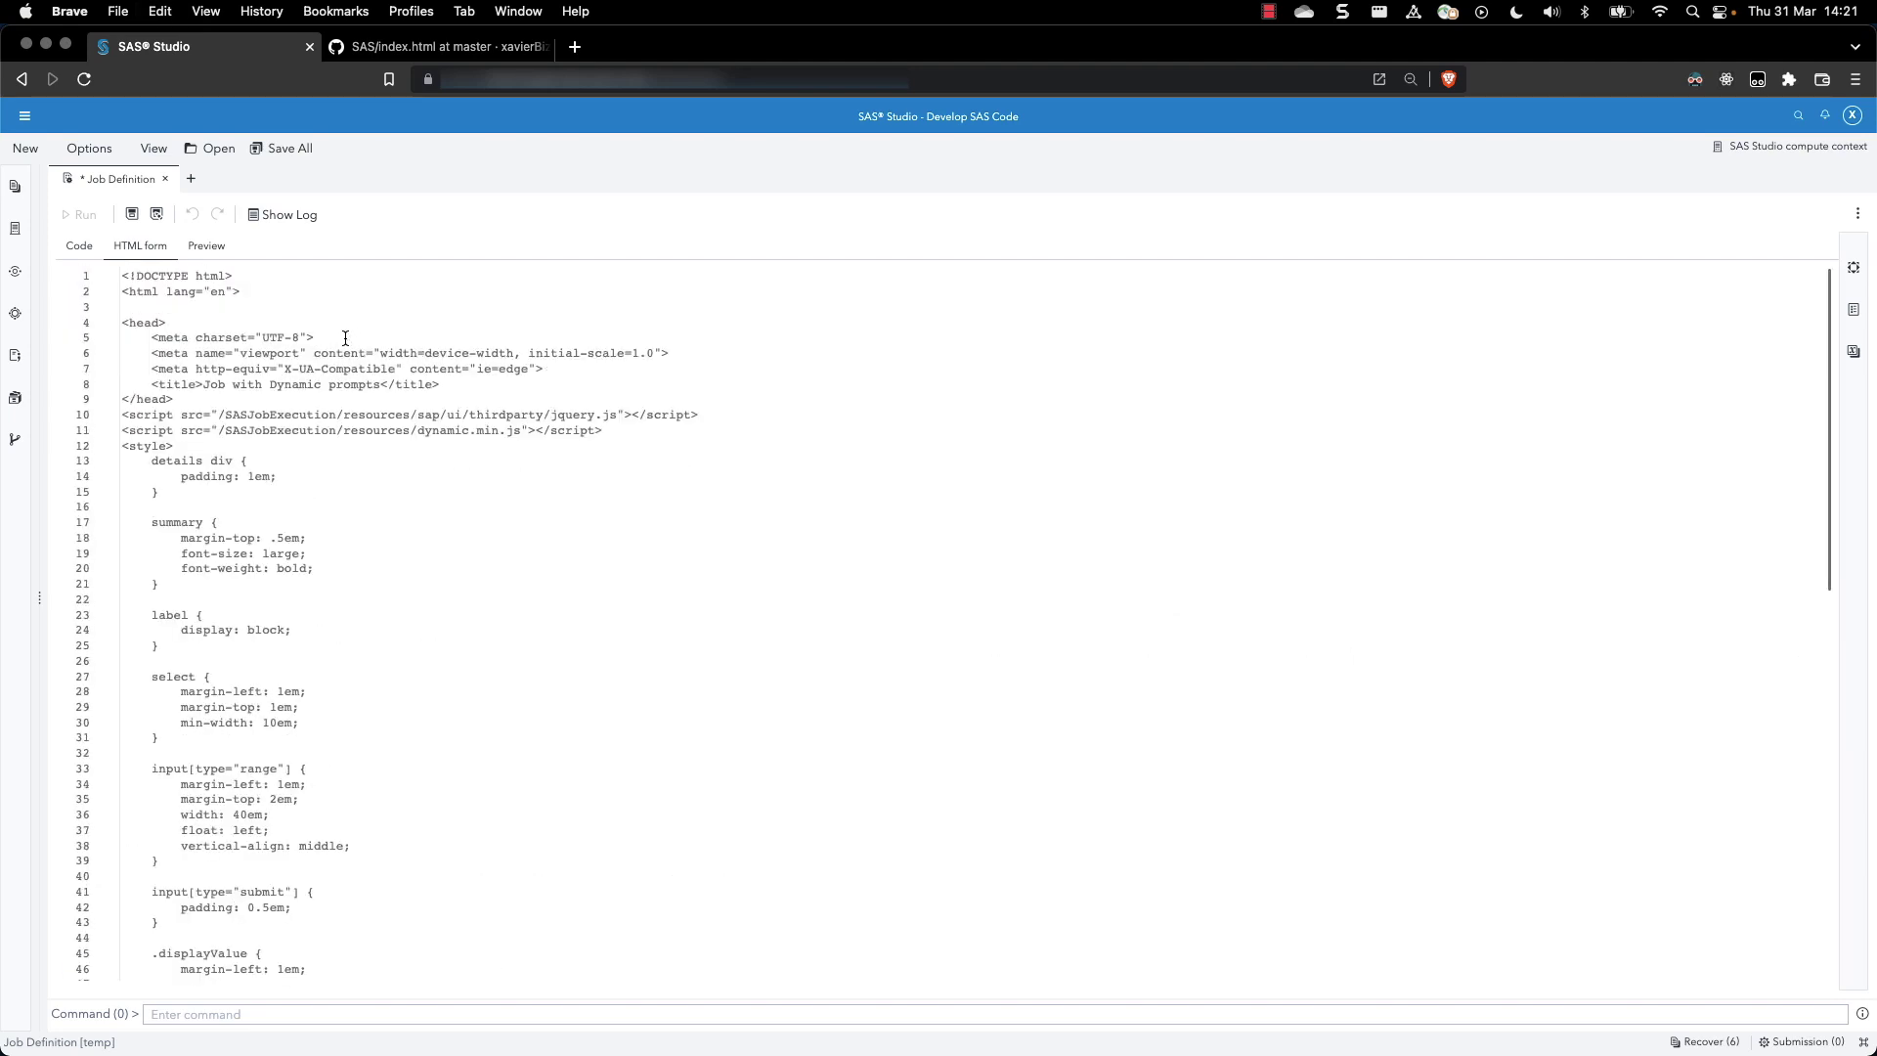
pyautogui.click(165, 313)
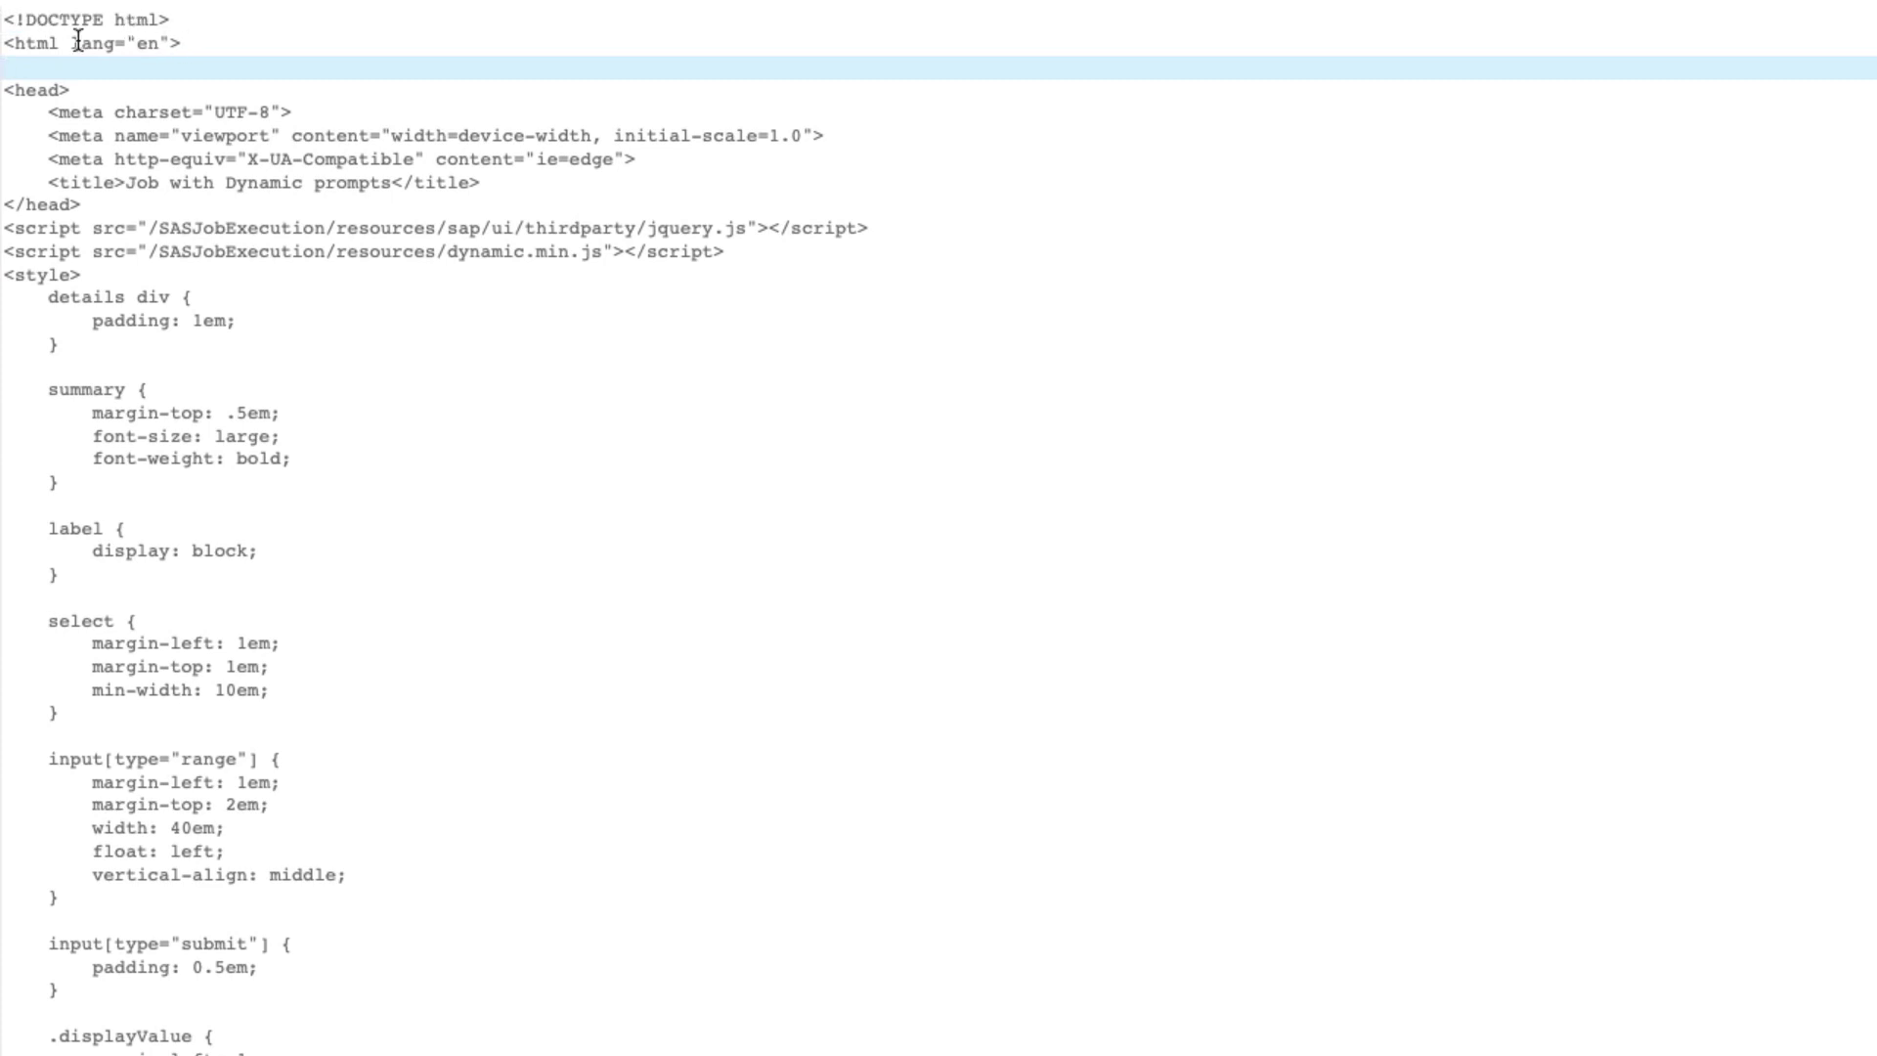
pyautogui.moveTo(183, 43); pyautogui.dragTo(4, 20)
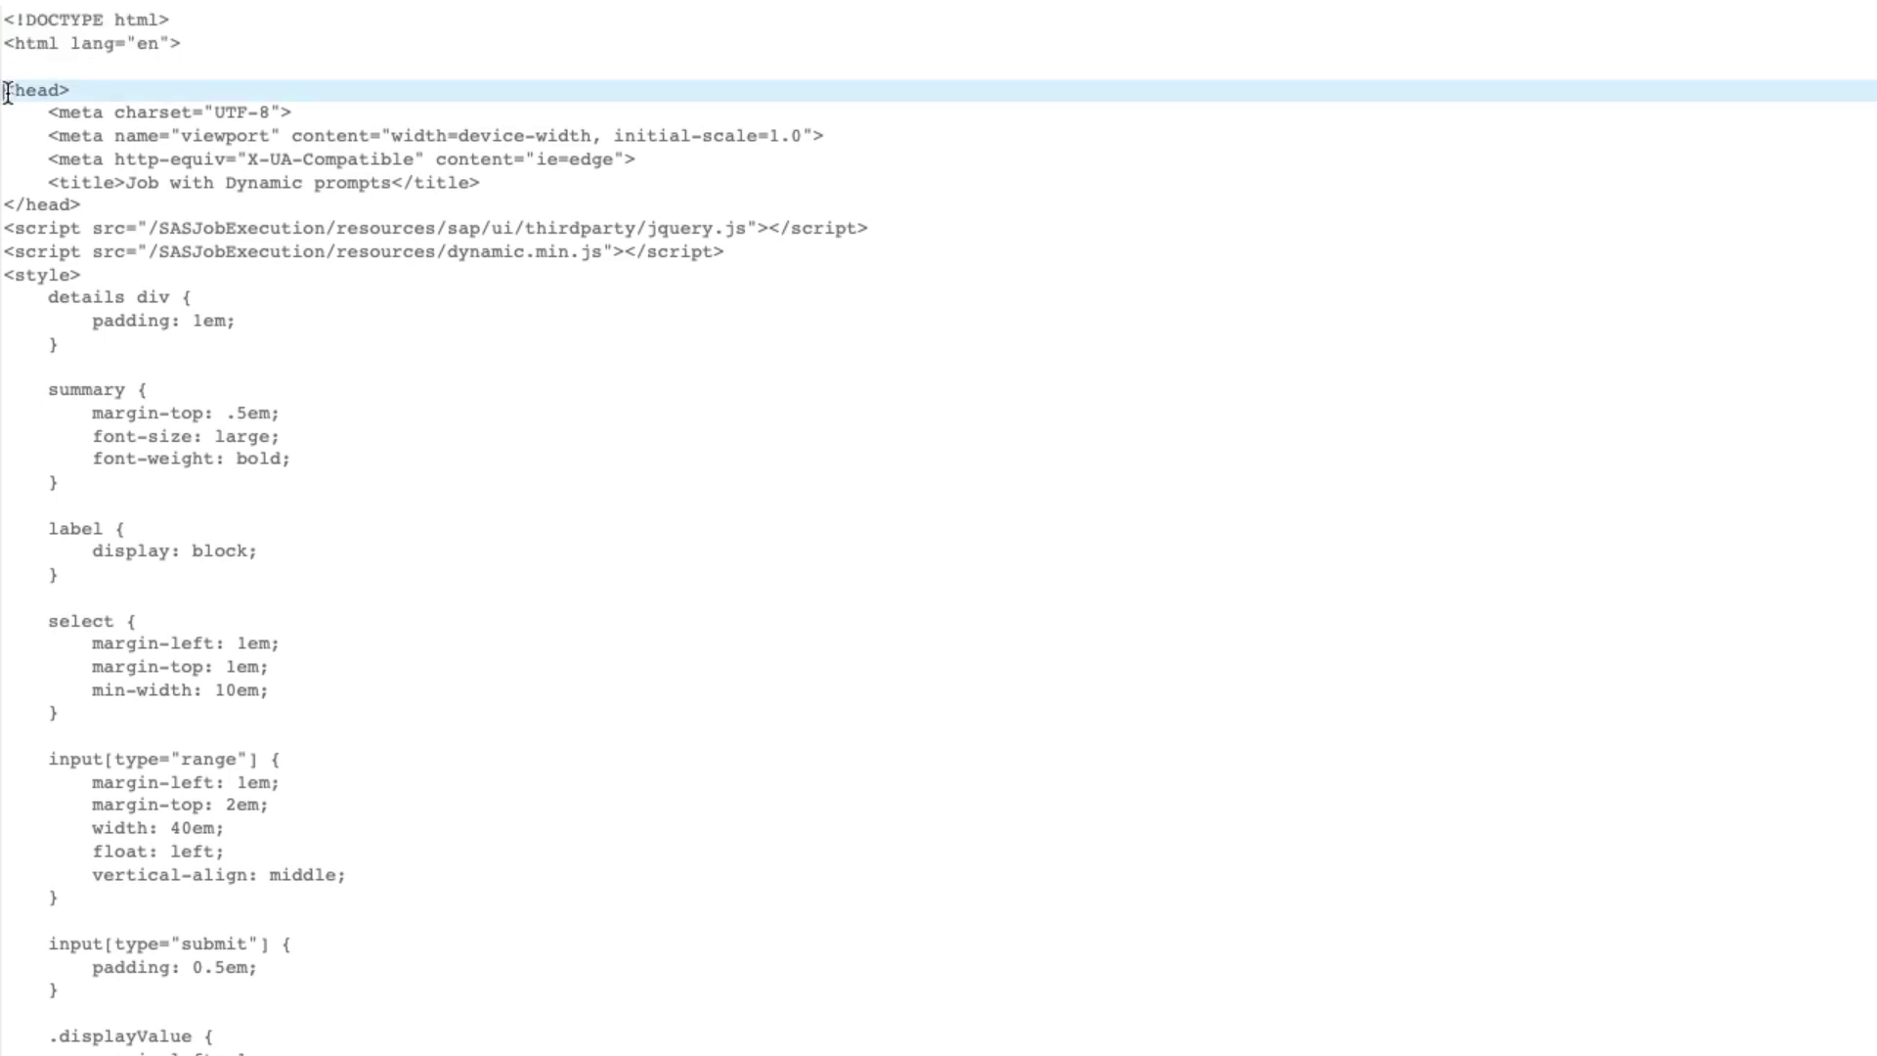
pyautogui.moveTo(3, 90); pyautogui.dragTo(119, 92)
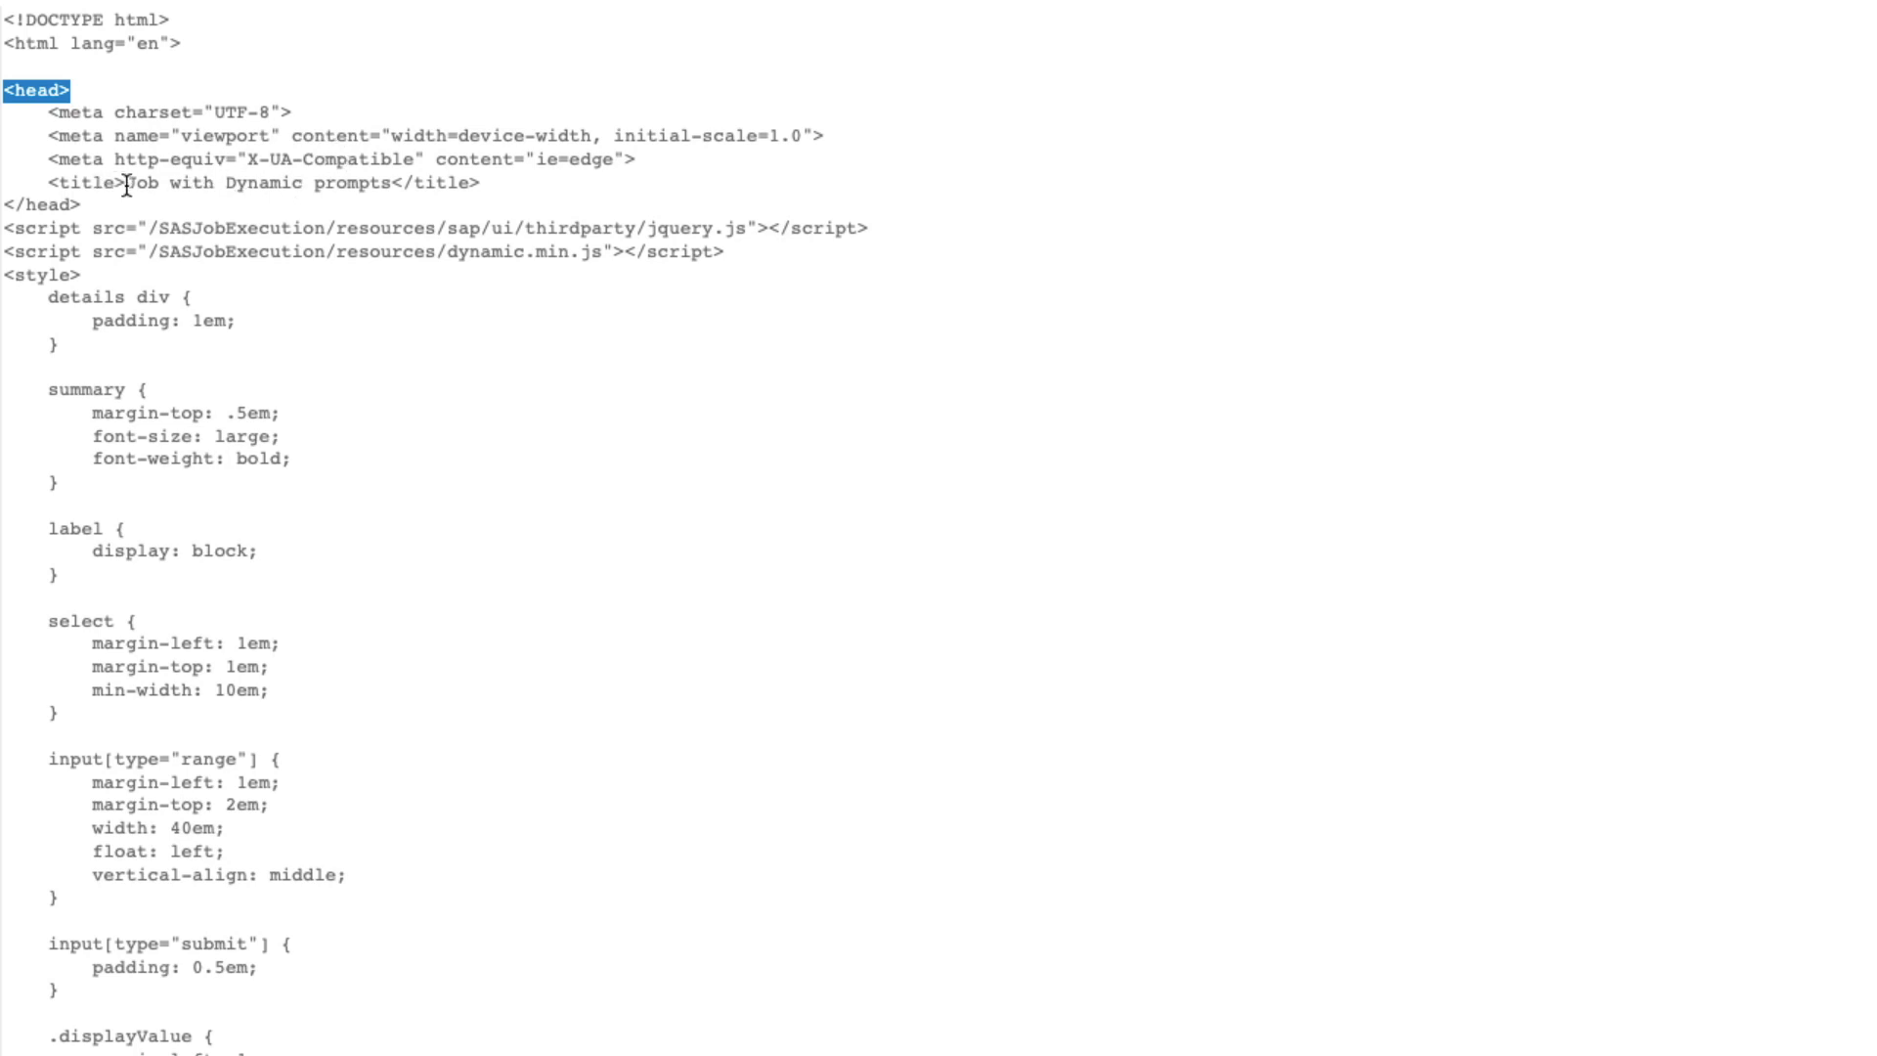
pyautogui.moveTo(126, 183); pyautogui.dragTo(391, 186)
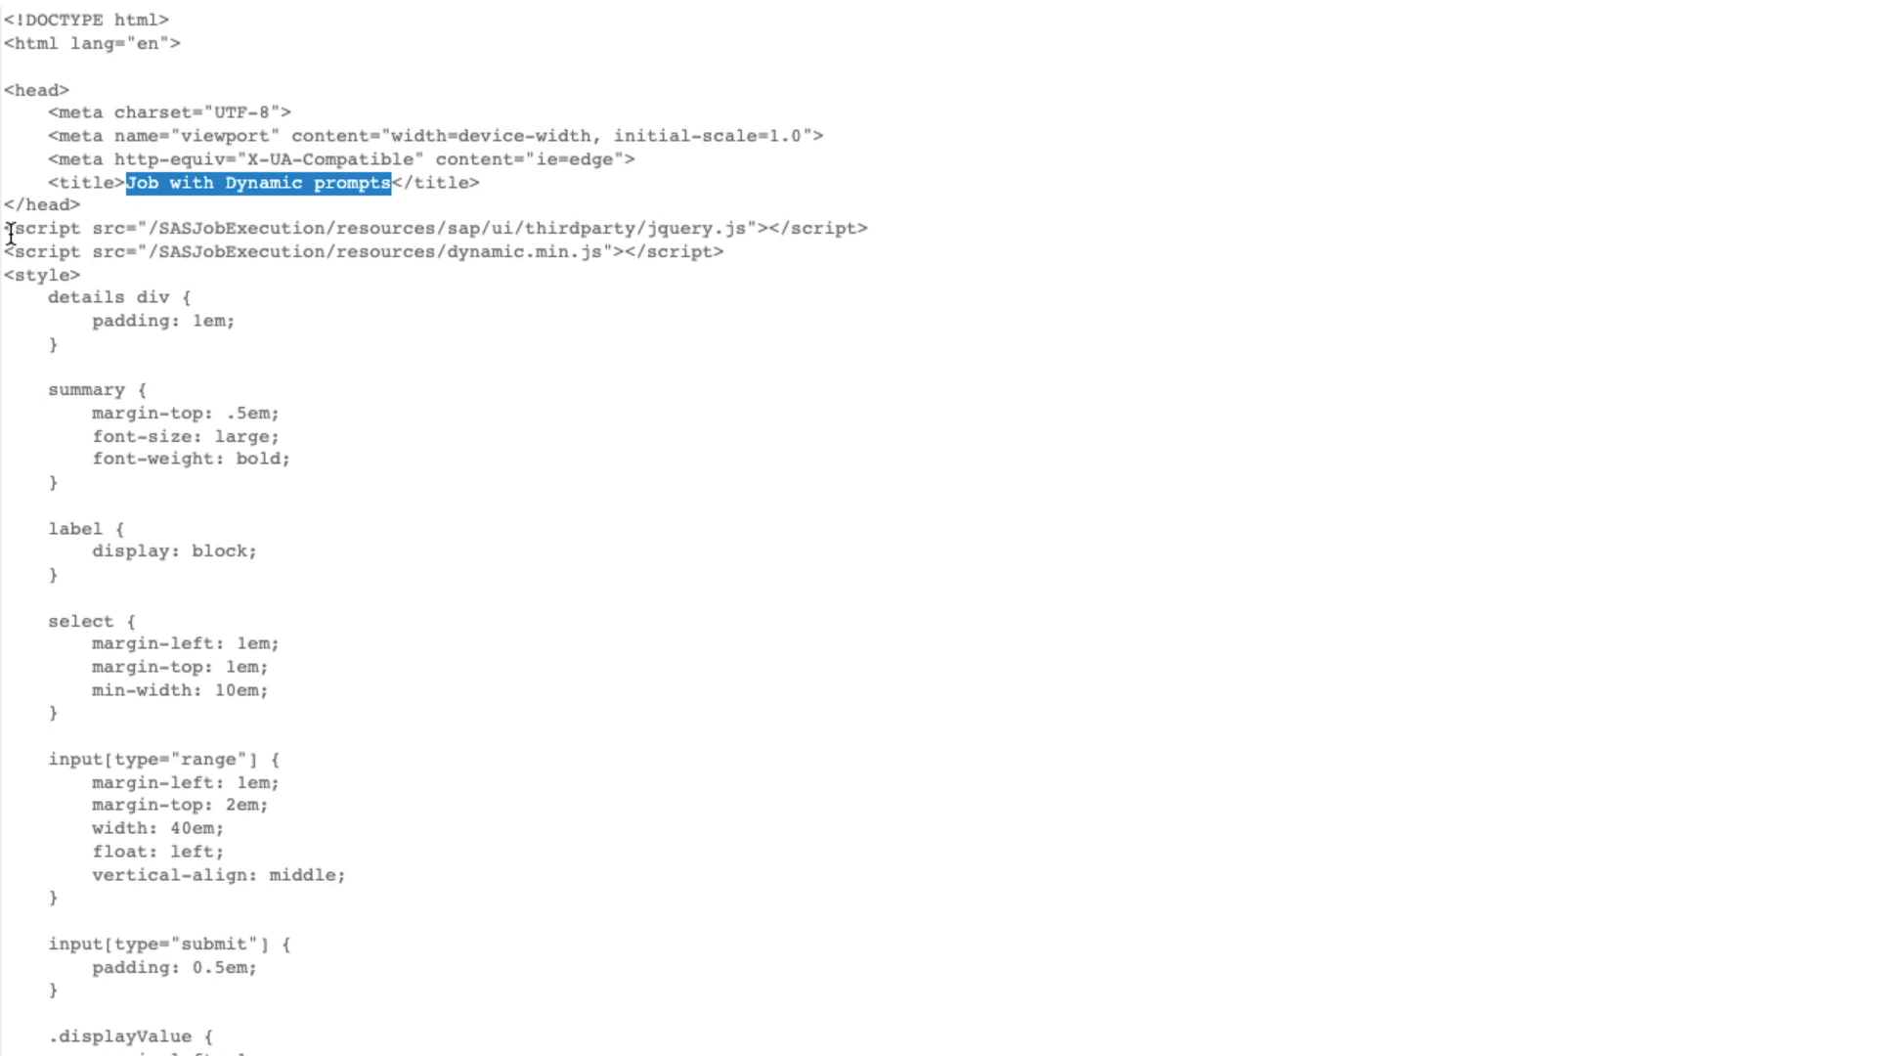
pyautogui.moveTo(5, 233); pyautogui.dragTo(792, 266)
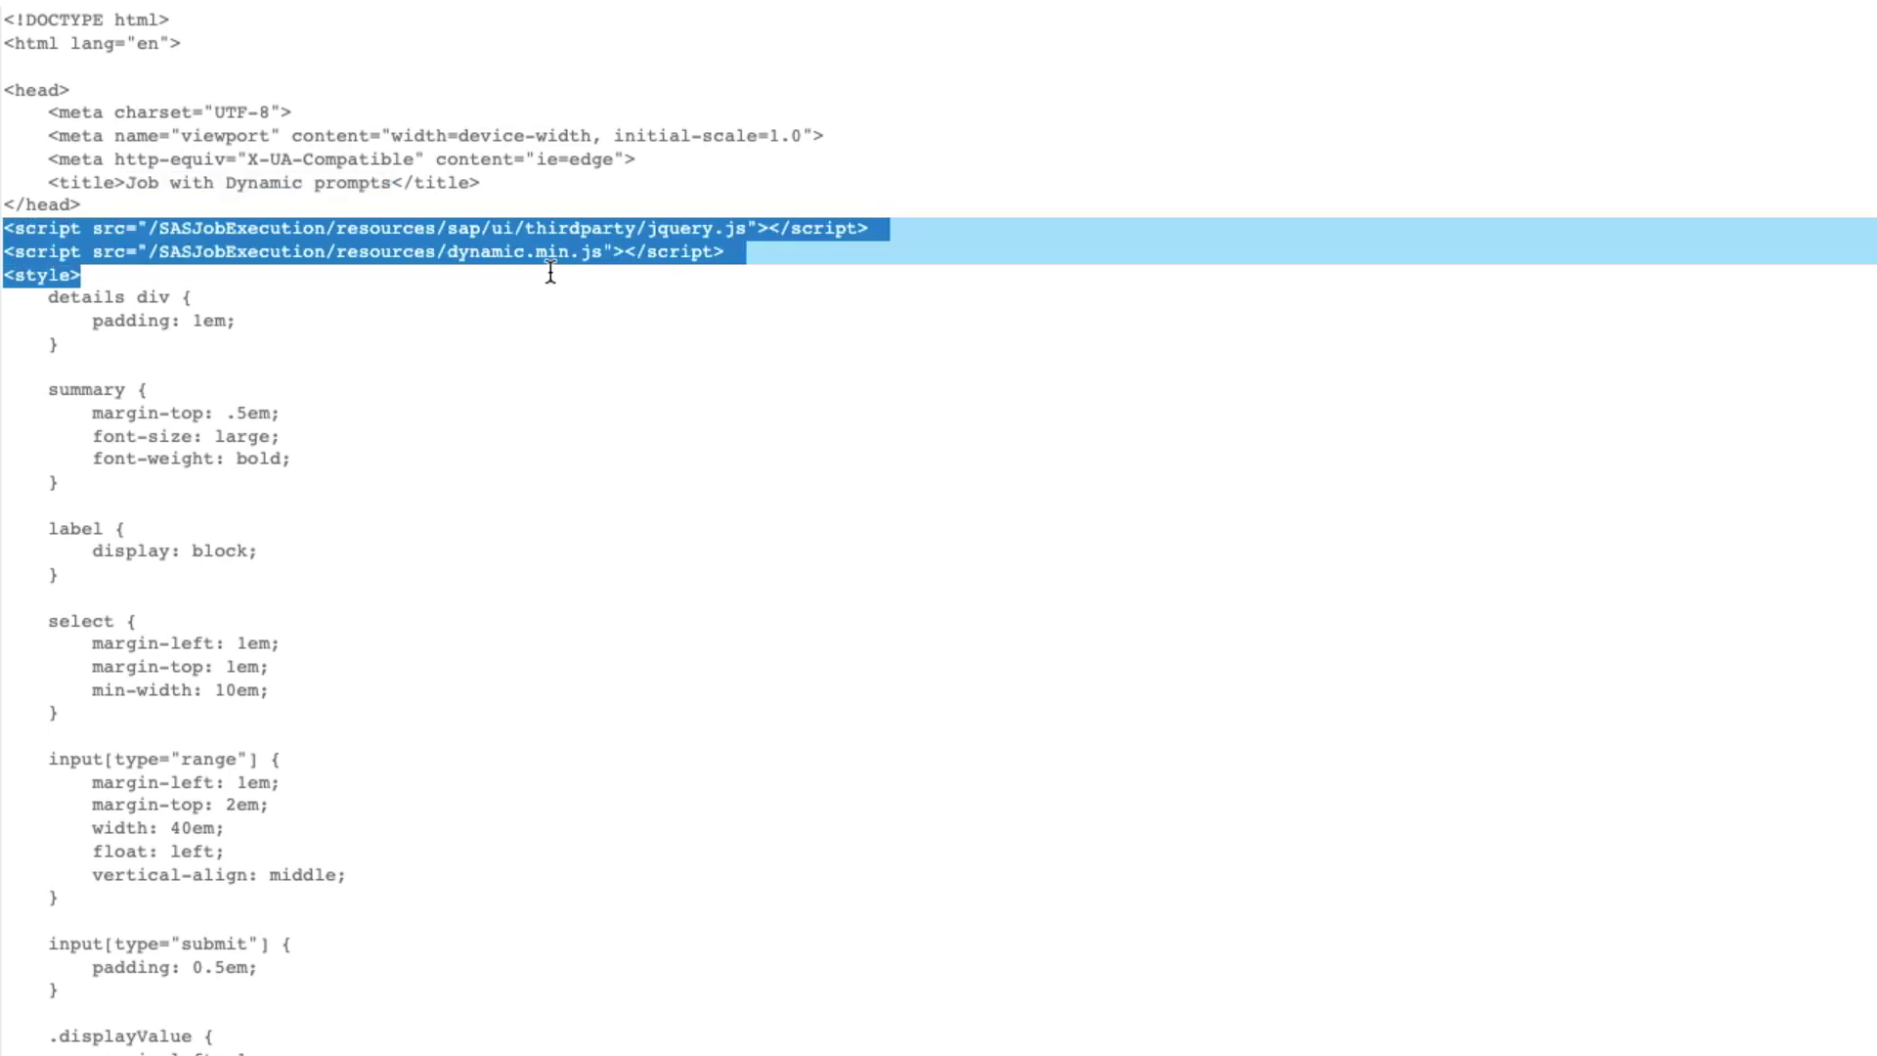
pyautogui.doubleClick(173, 226)
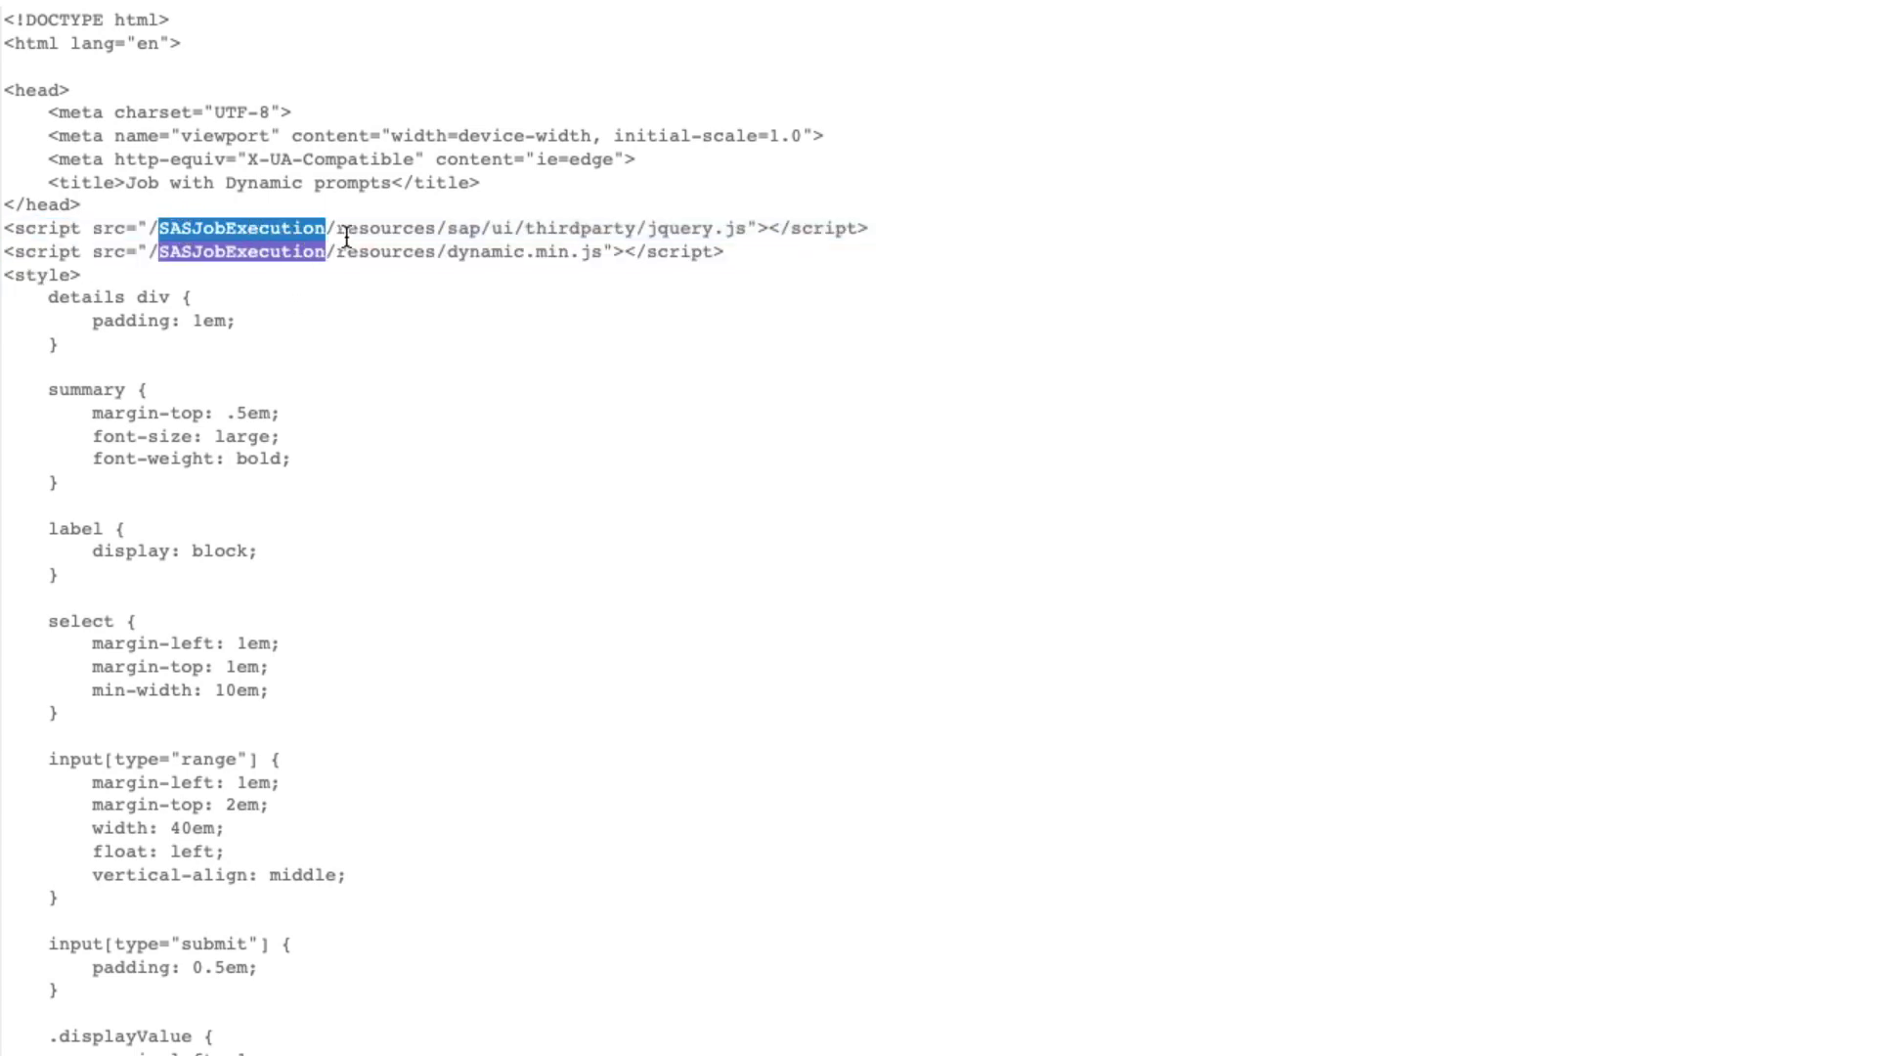
pyautogui.click(402, 322)
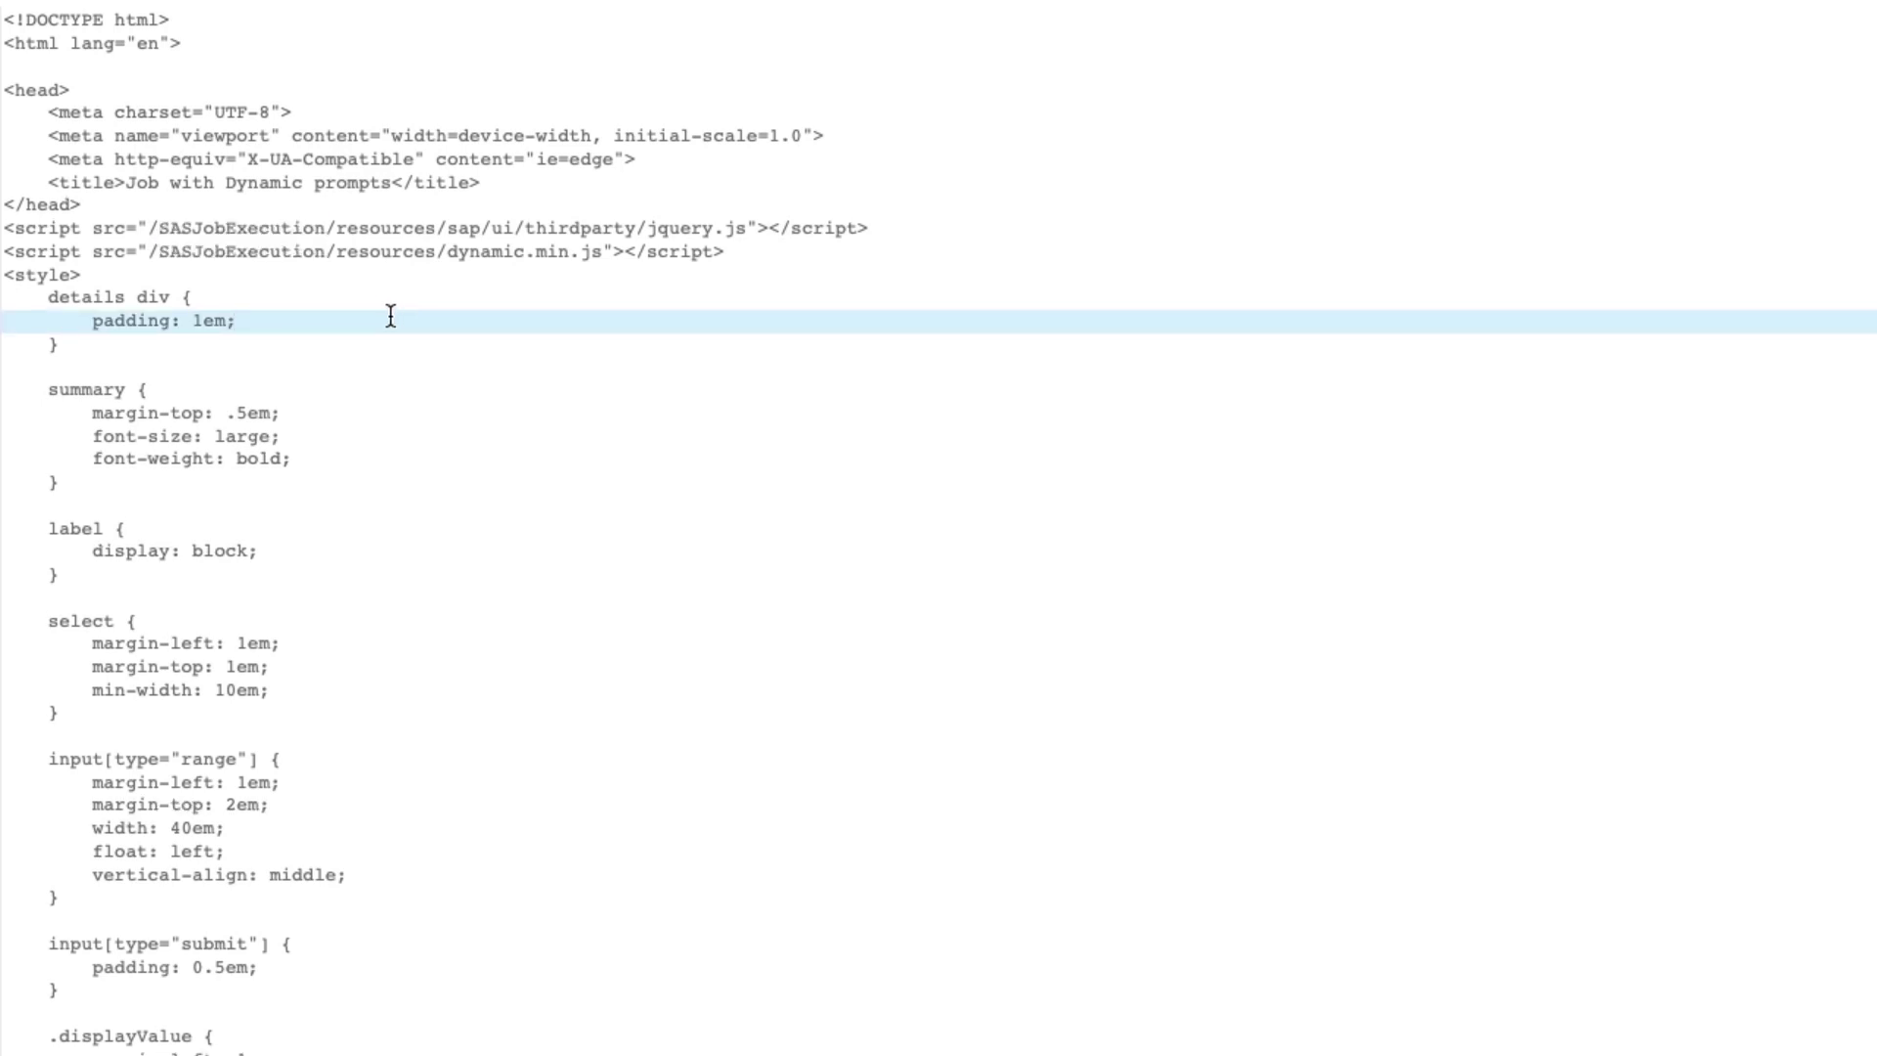
pyautogui.scroll(-4, 390, 315)
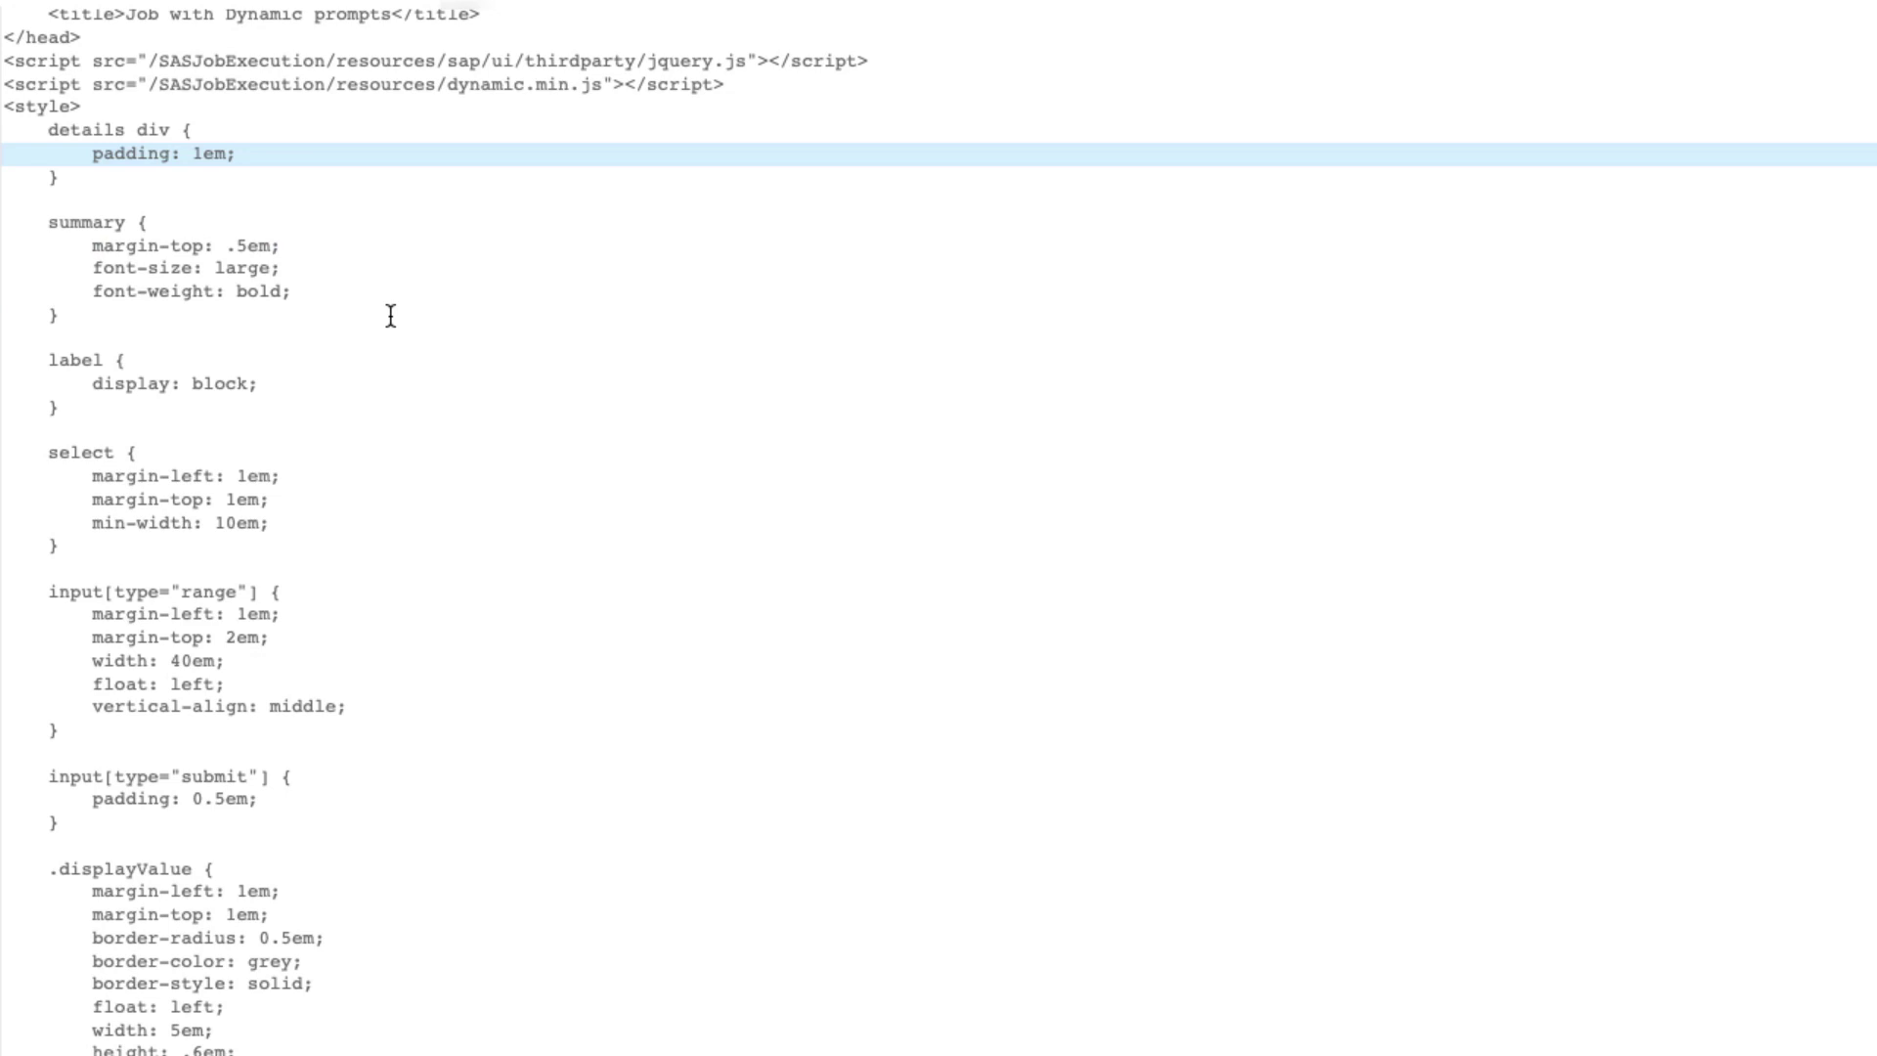
pyautogui.scroll(-3, 390, 315)
pyautogui.scroll(2, 113, 188)
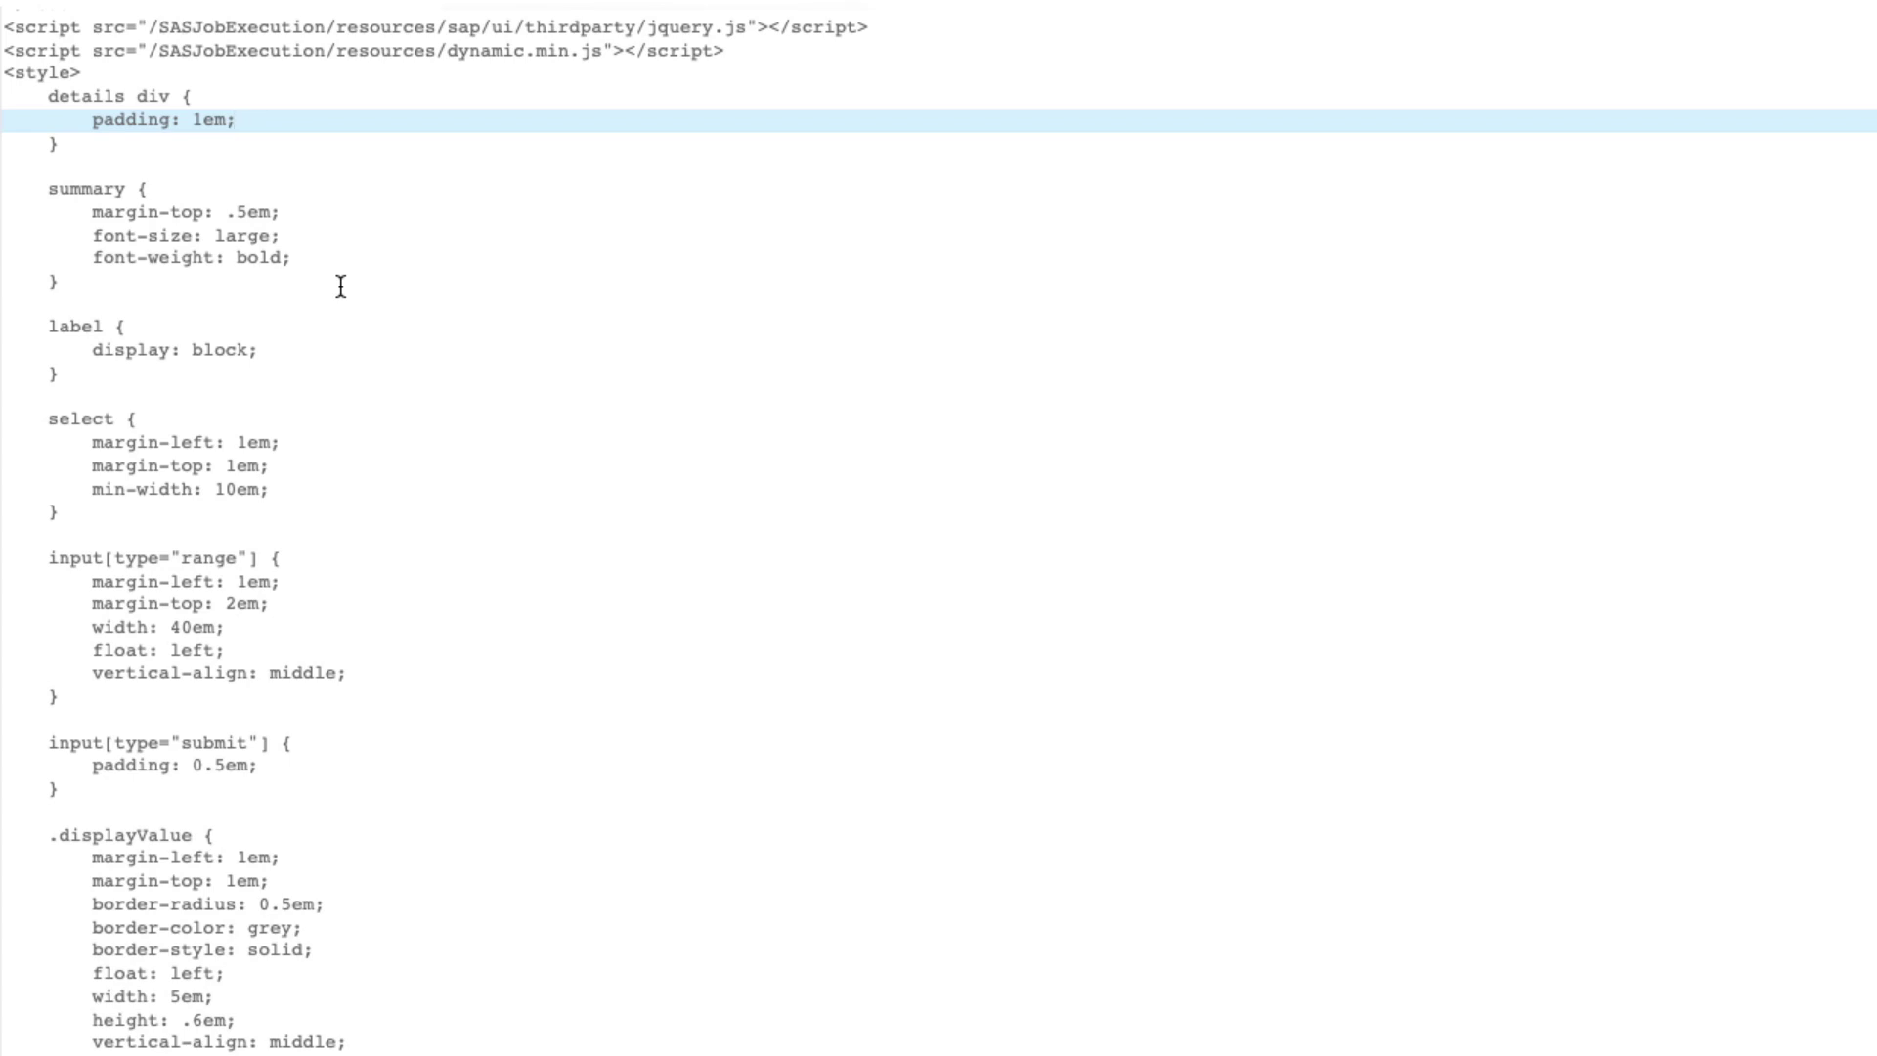
pyautogui.scroll(-3, 341, 286)
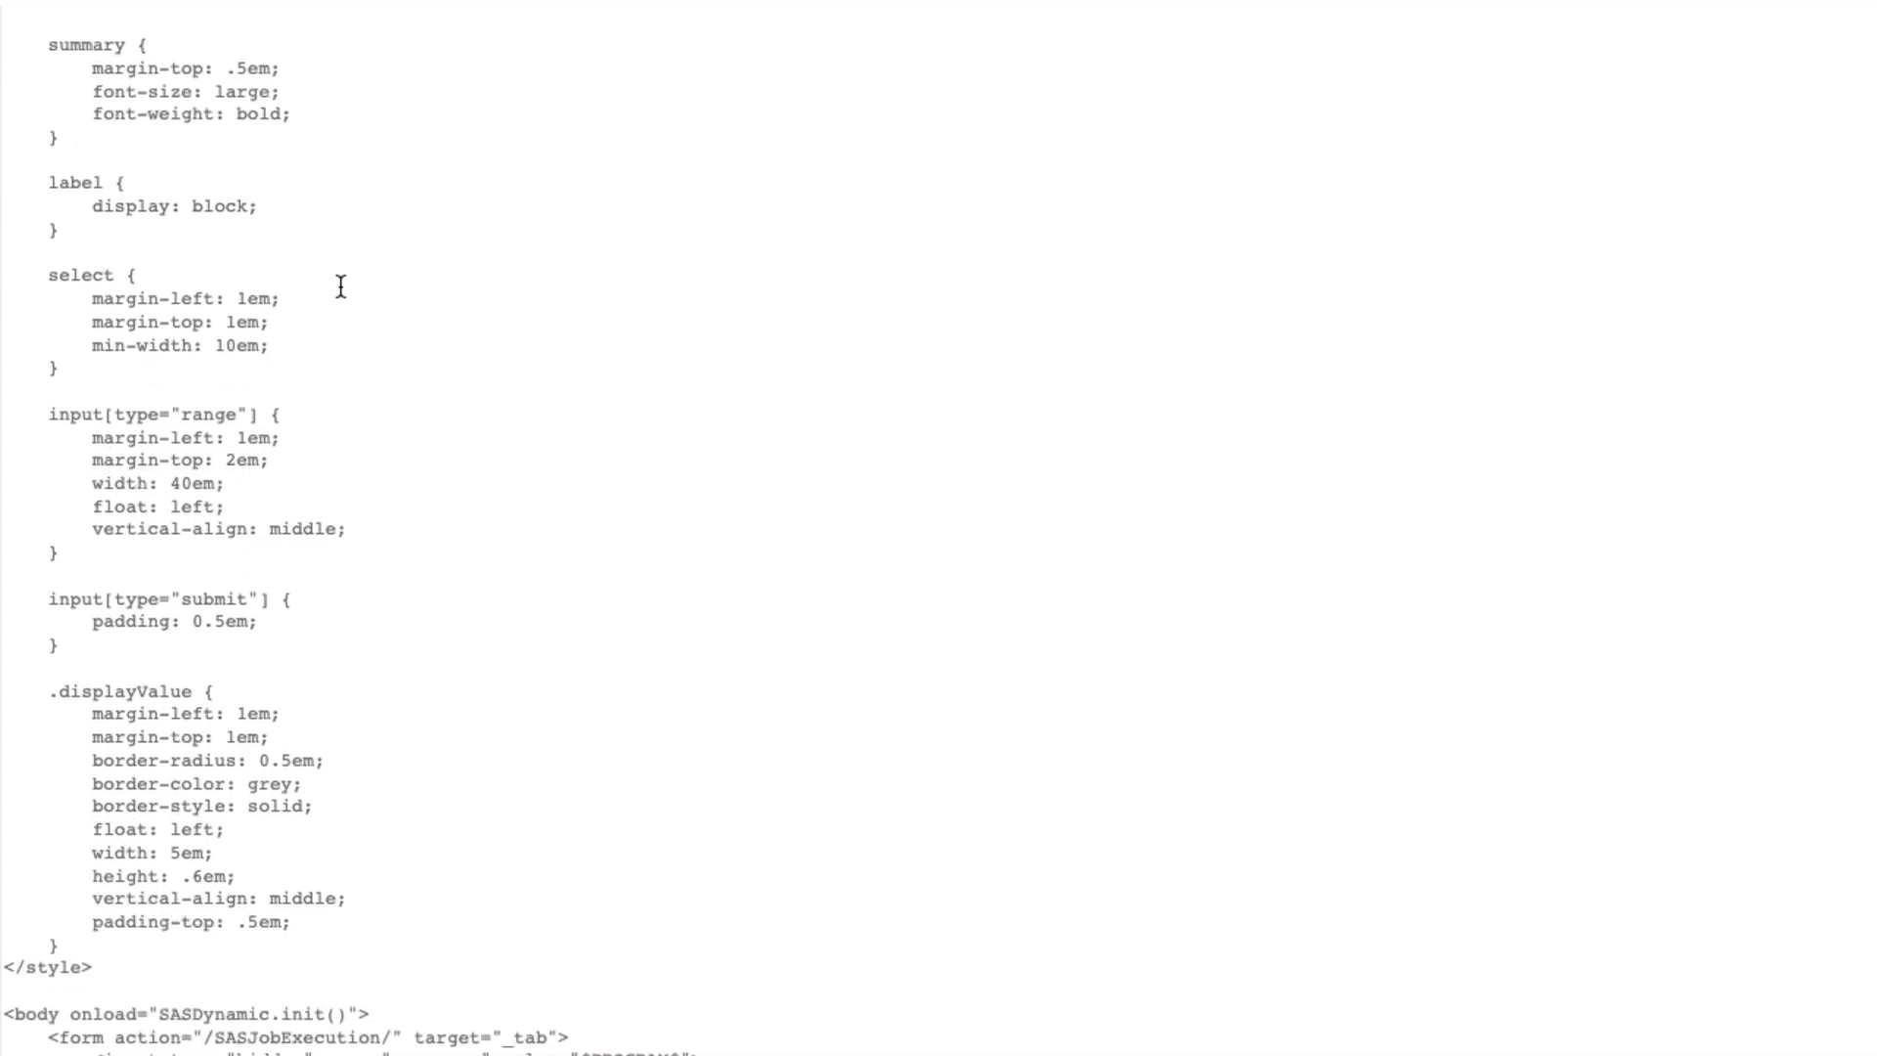
pyautogui.scroll(-1, 341, 287)
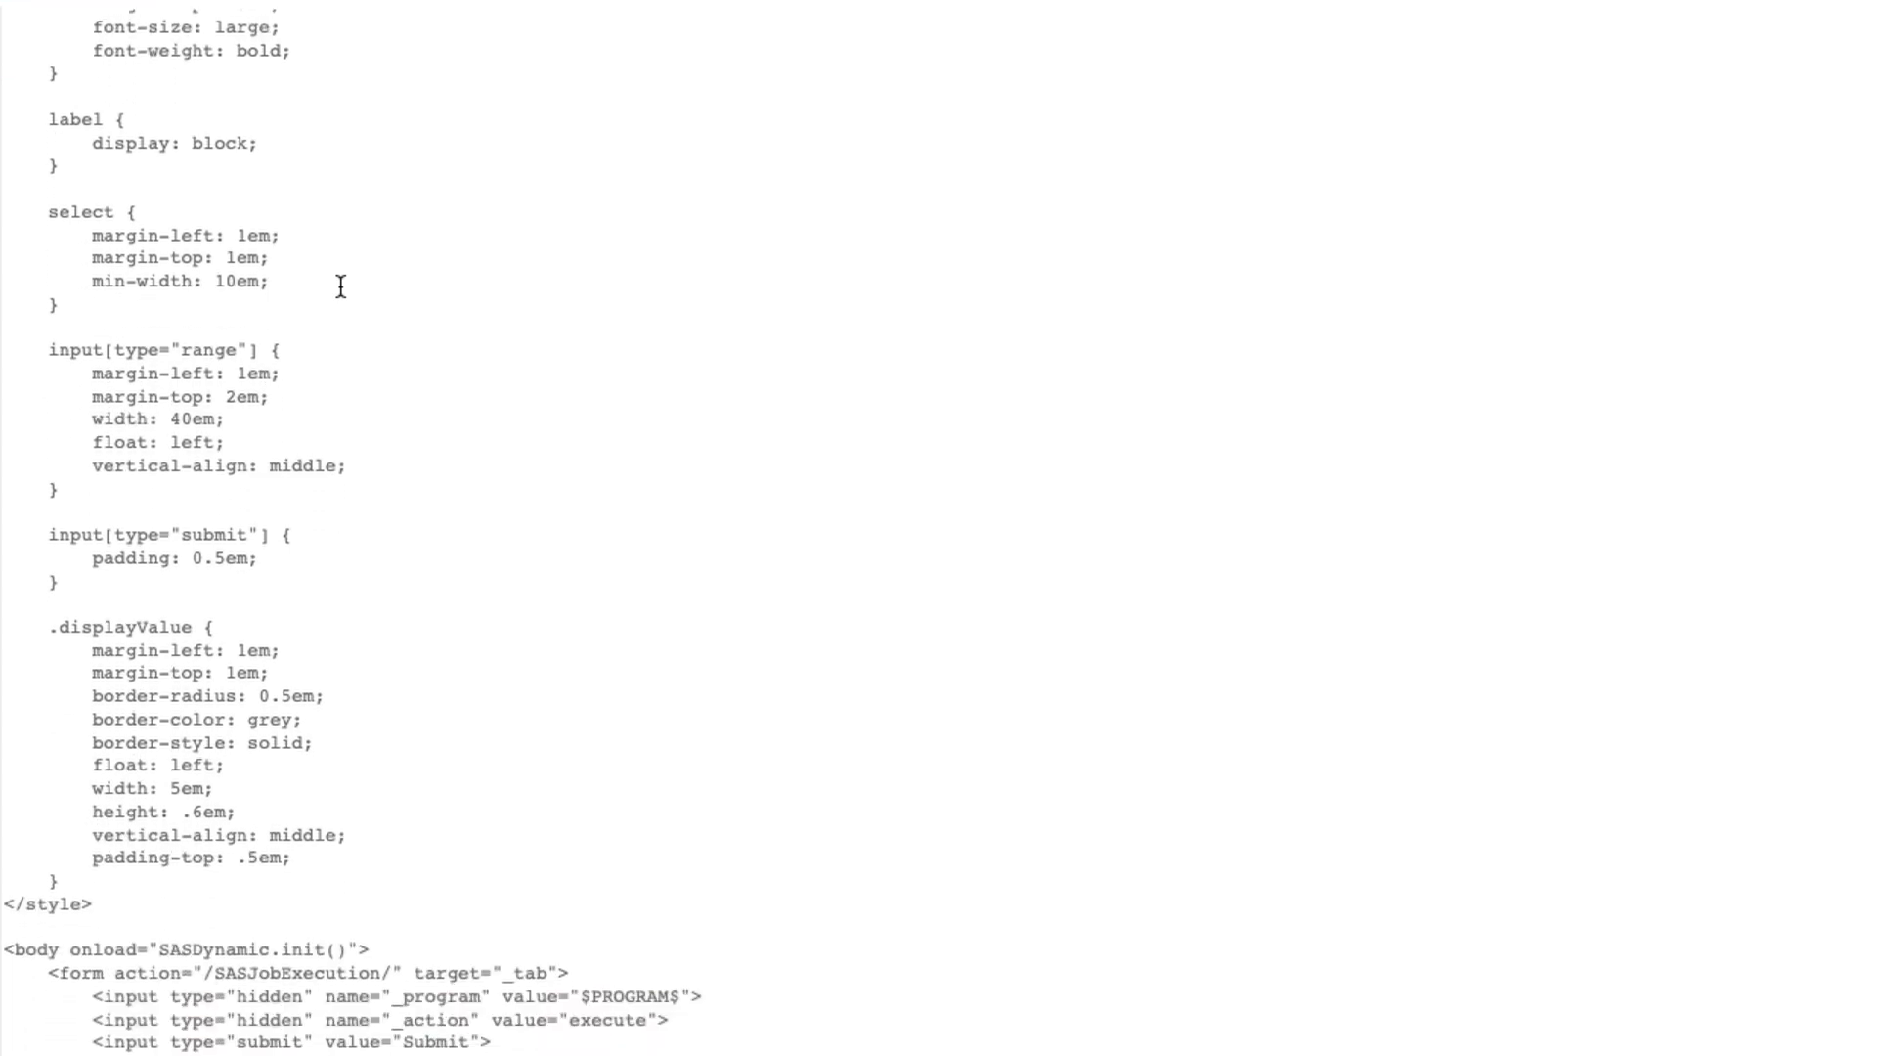
pyautogui.scroll(-4, 340, 287)
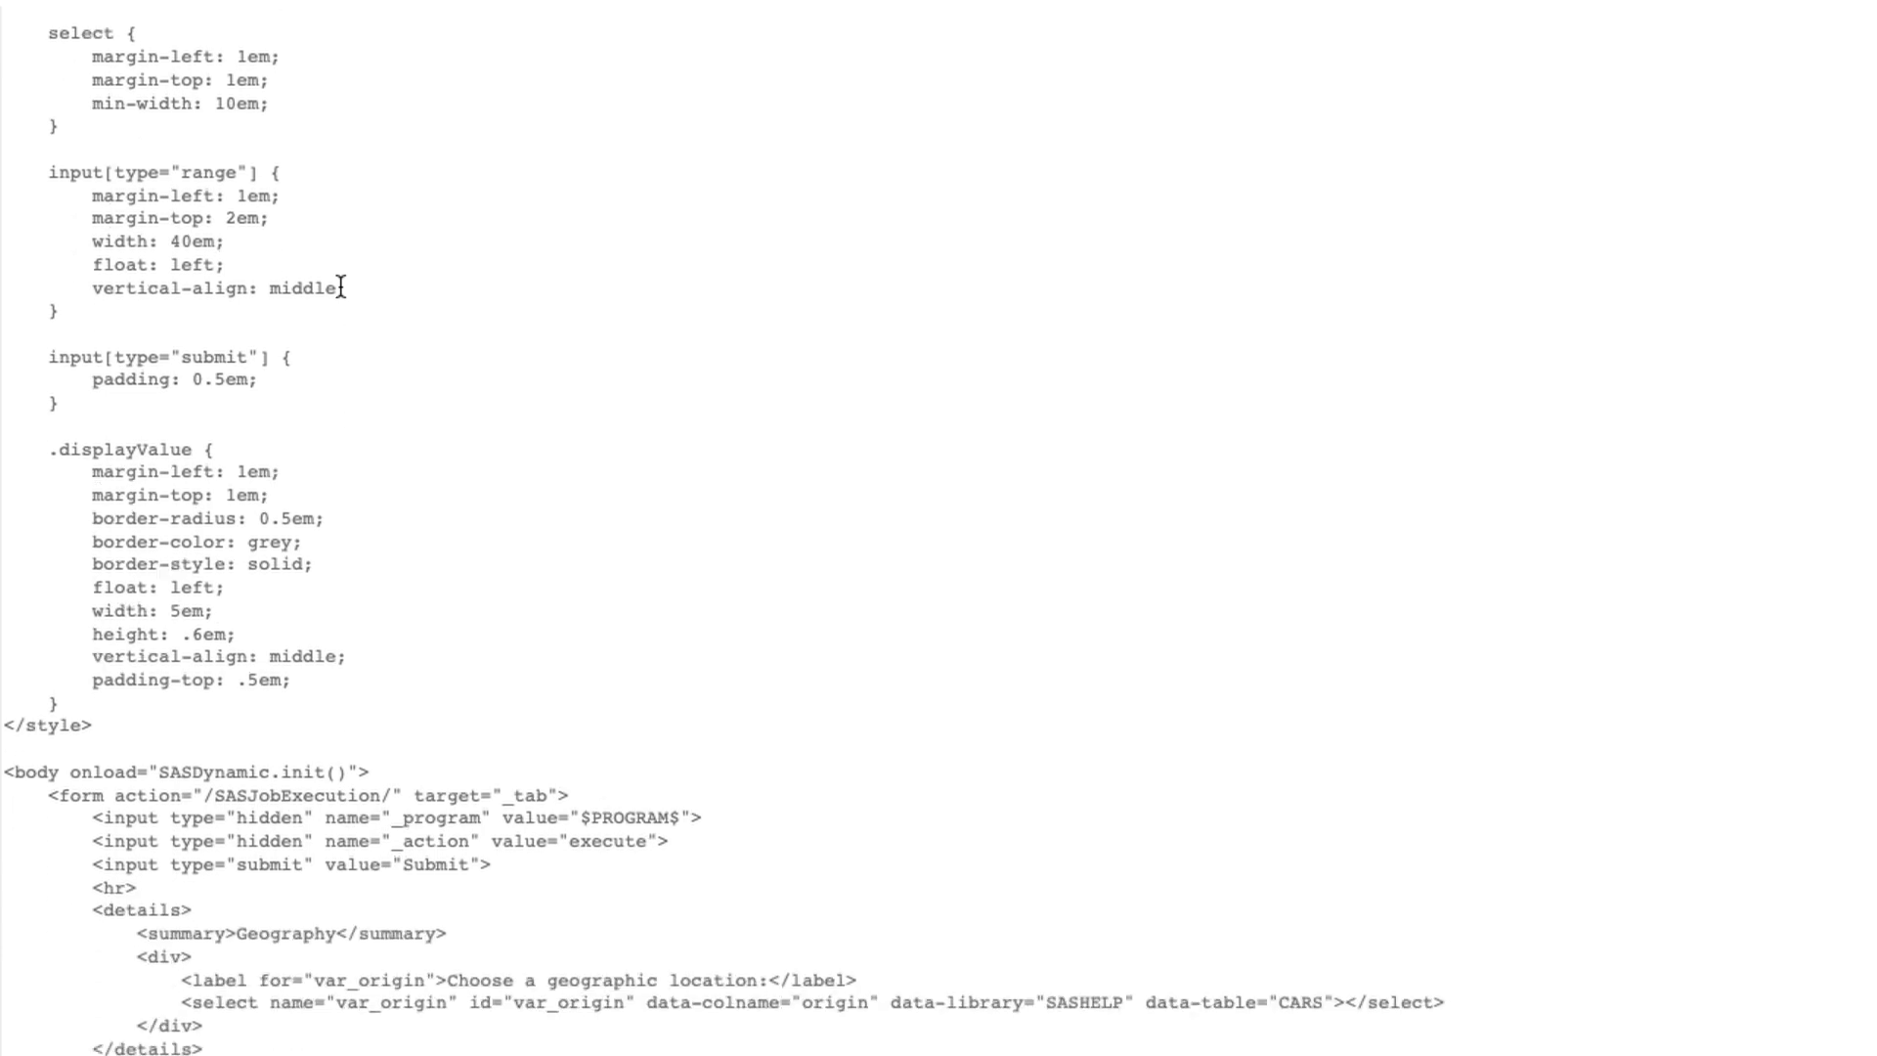
pyautogui.scroll(-3, 340, 286)
pyautogui.scroll(-1, 340, 286)
pyautogui.scroll(-1, 341, 286)
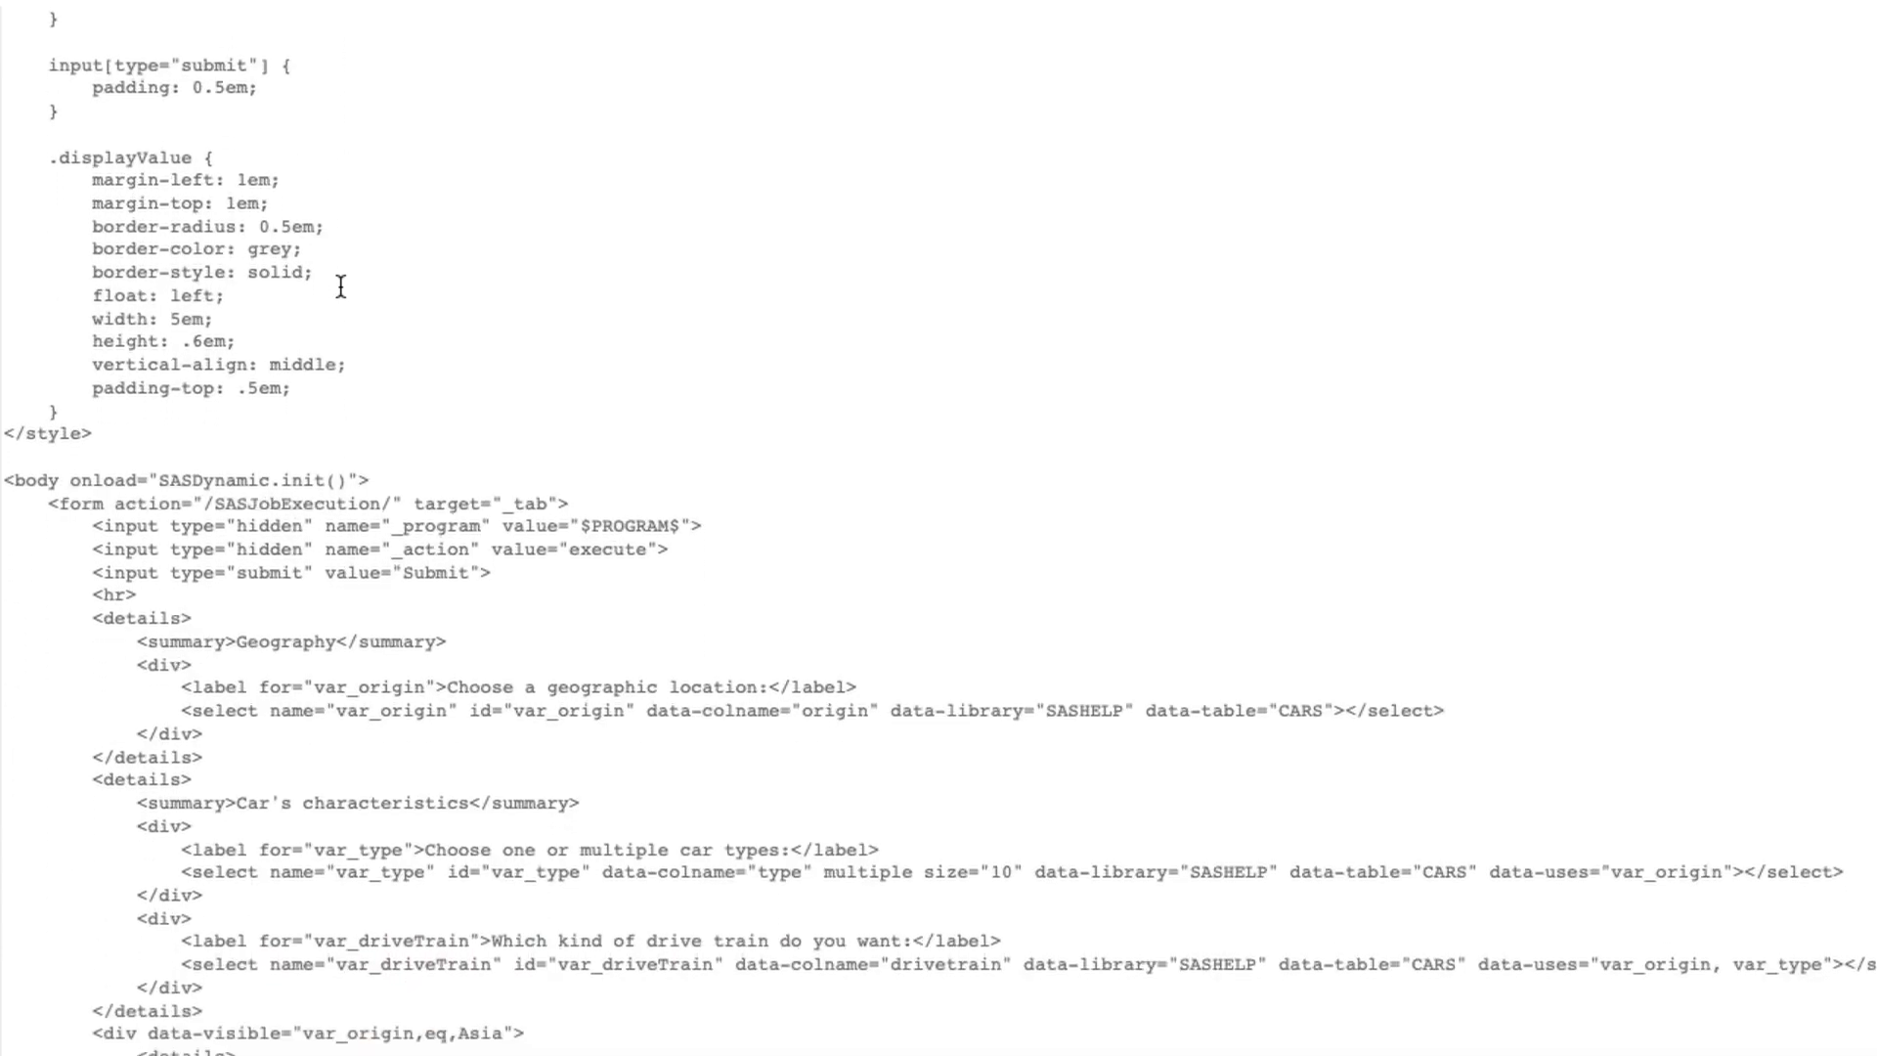
pyautogui.scroll(-3, 341, 286)
pyautogui.scroll(-4, 340, 287)
pyautogui.scroll(-1, 340, 287)
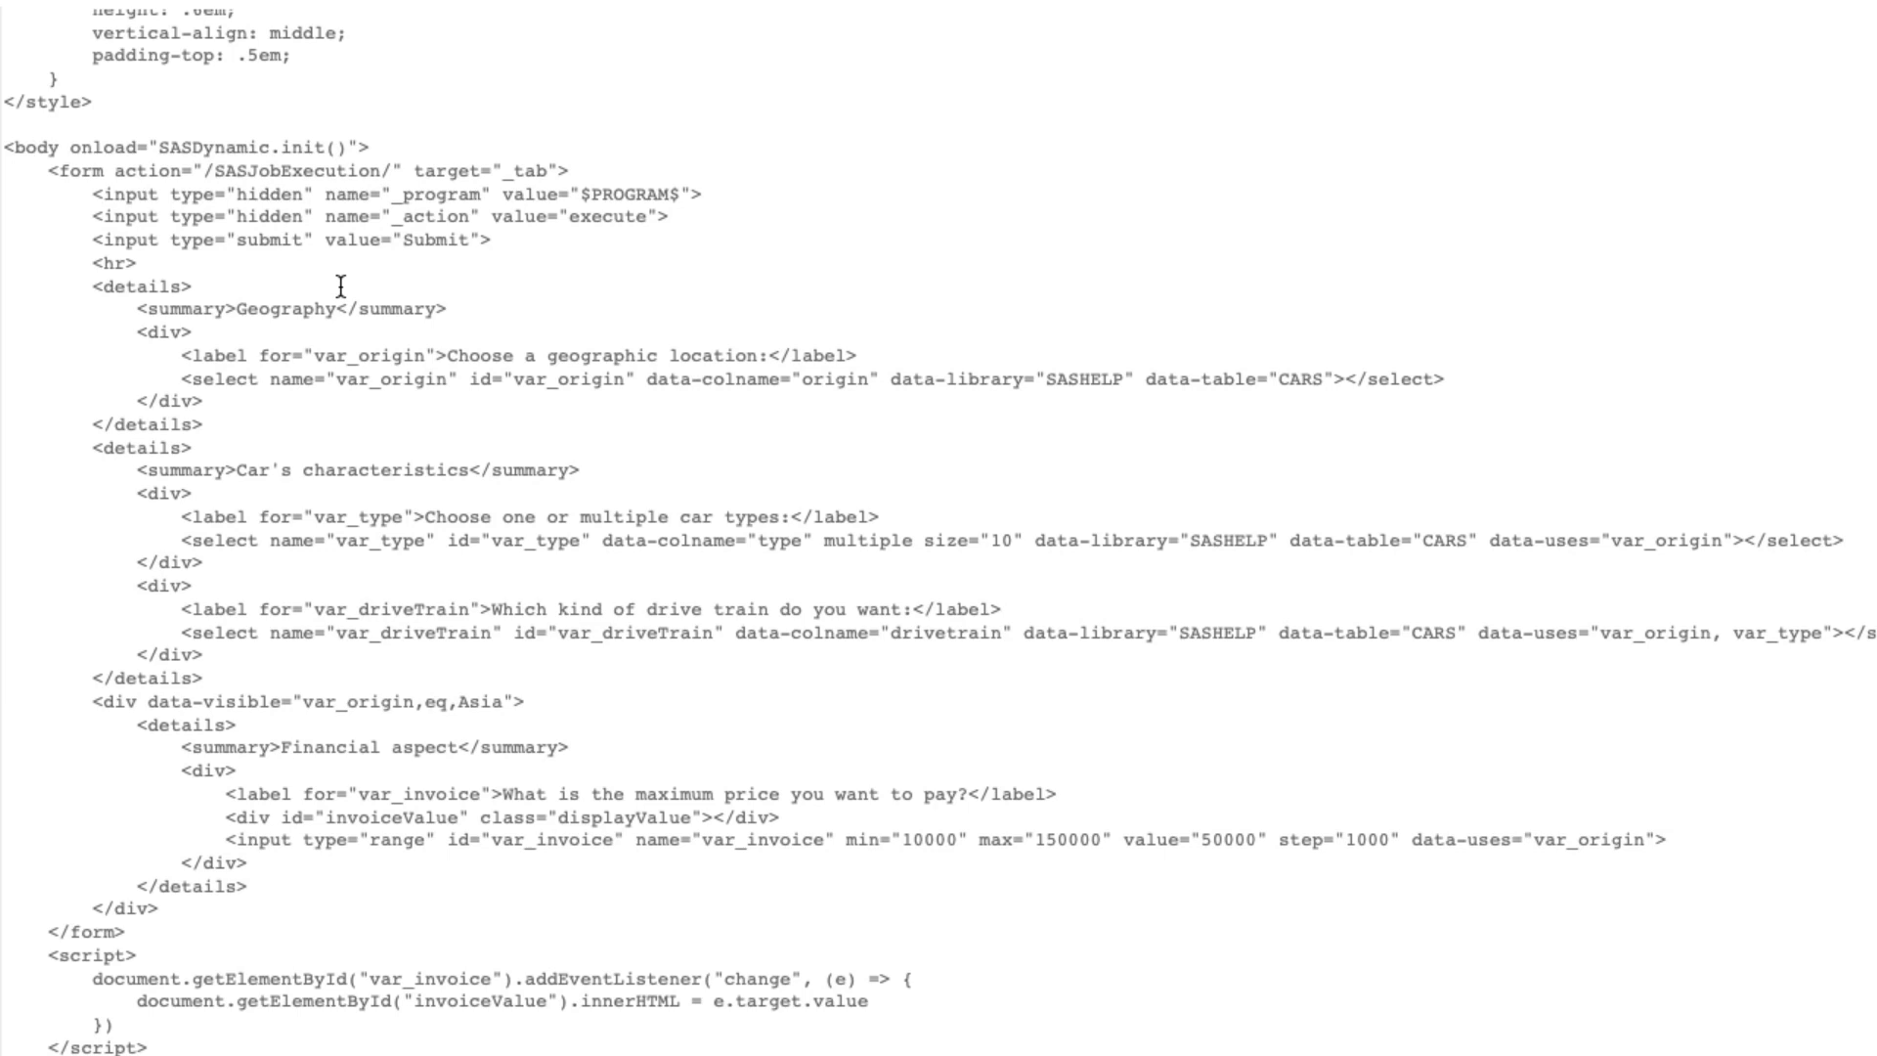
pyautogui.scroll(-1, 341, 287)
pyautogui.scroll(-1, 340, 287)
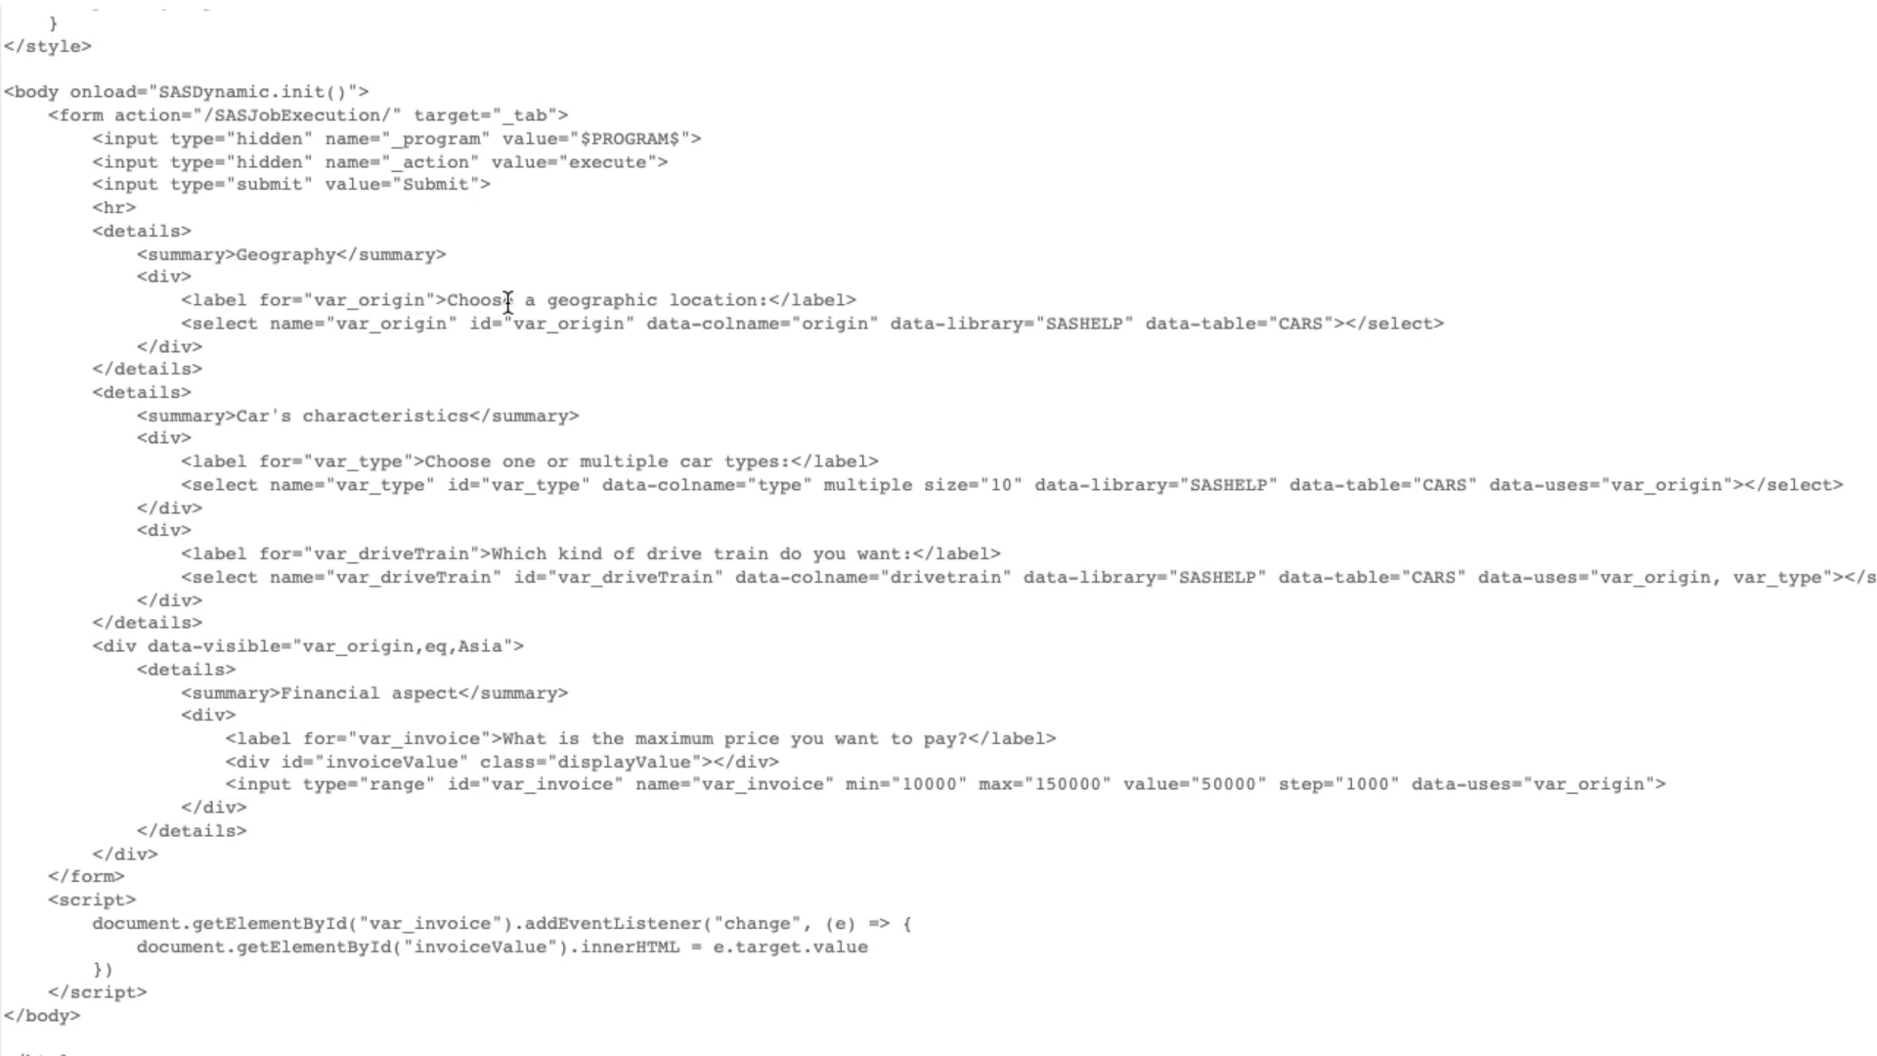
pyautogui.scroll(1, 449, 349)
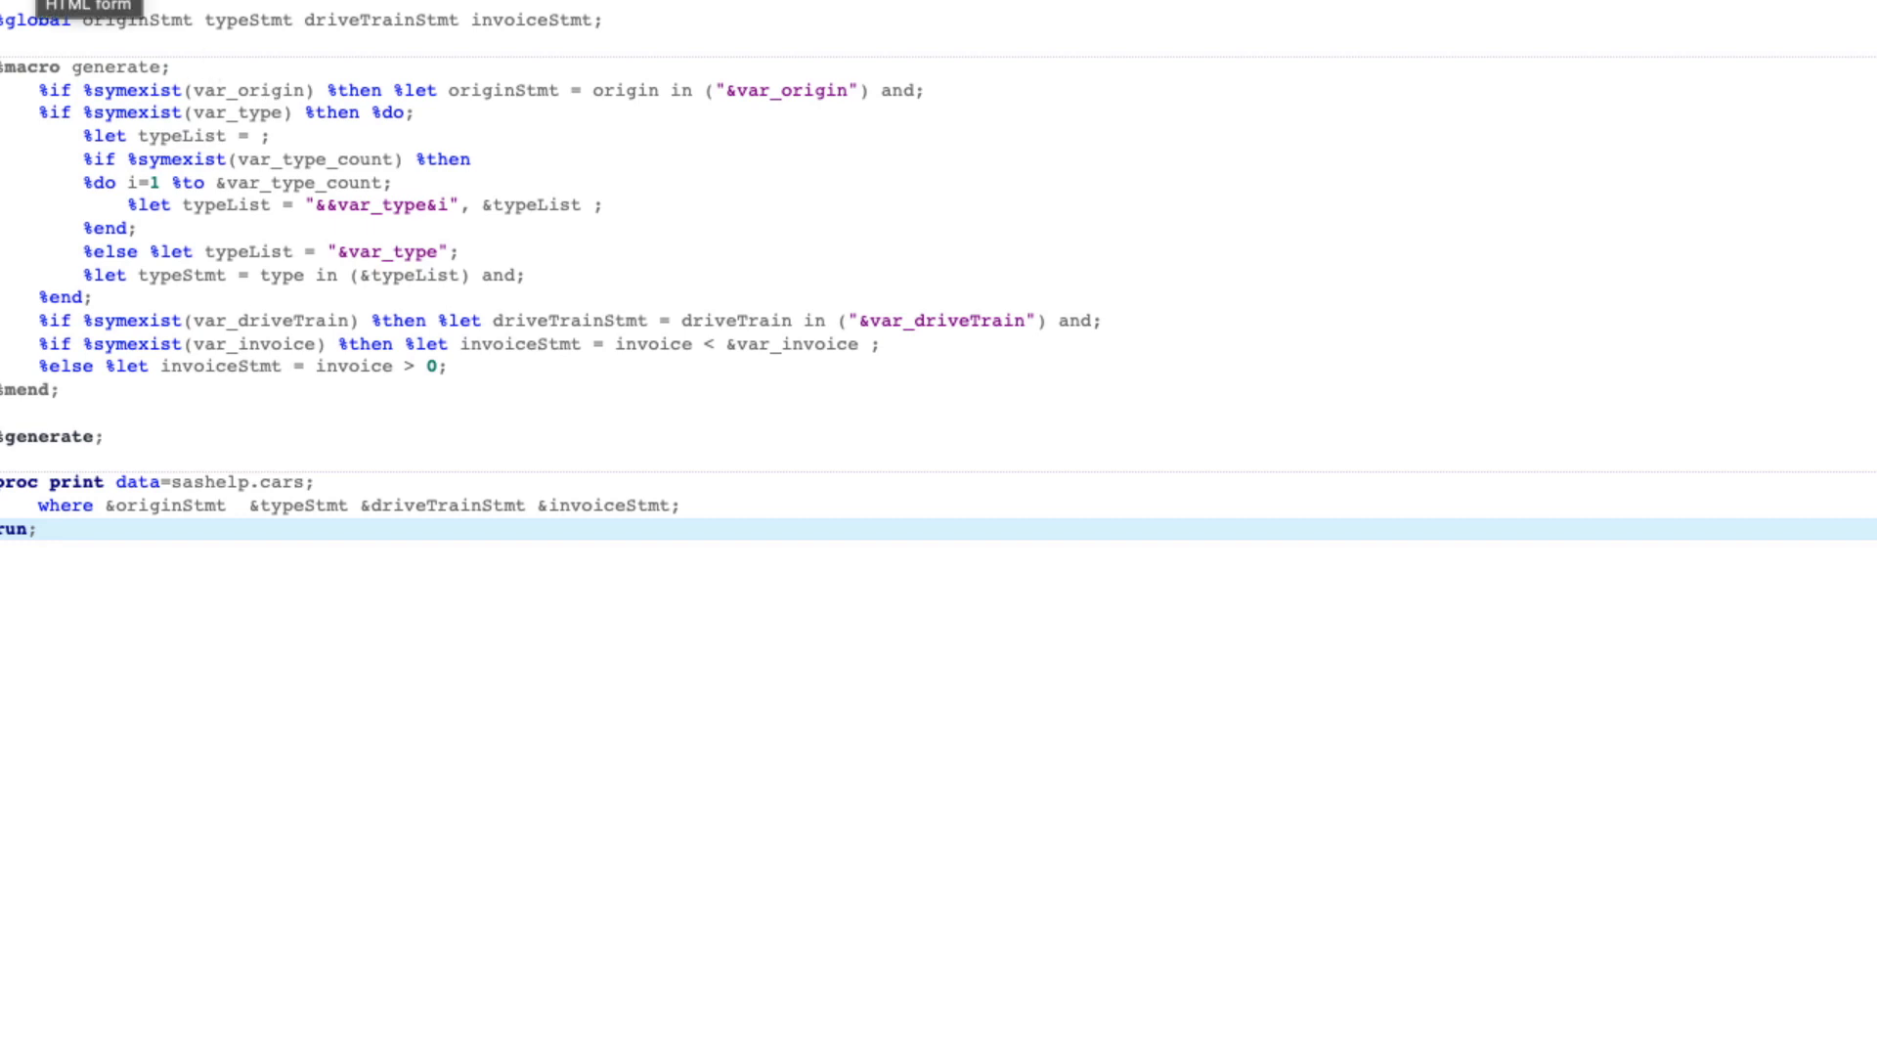
pyautogui.click(83, 0)
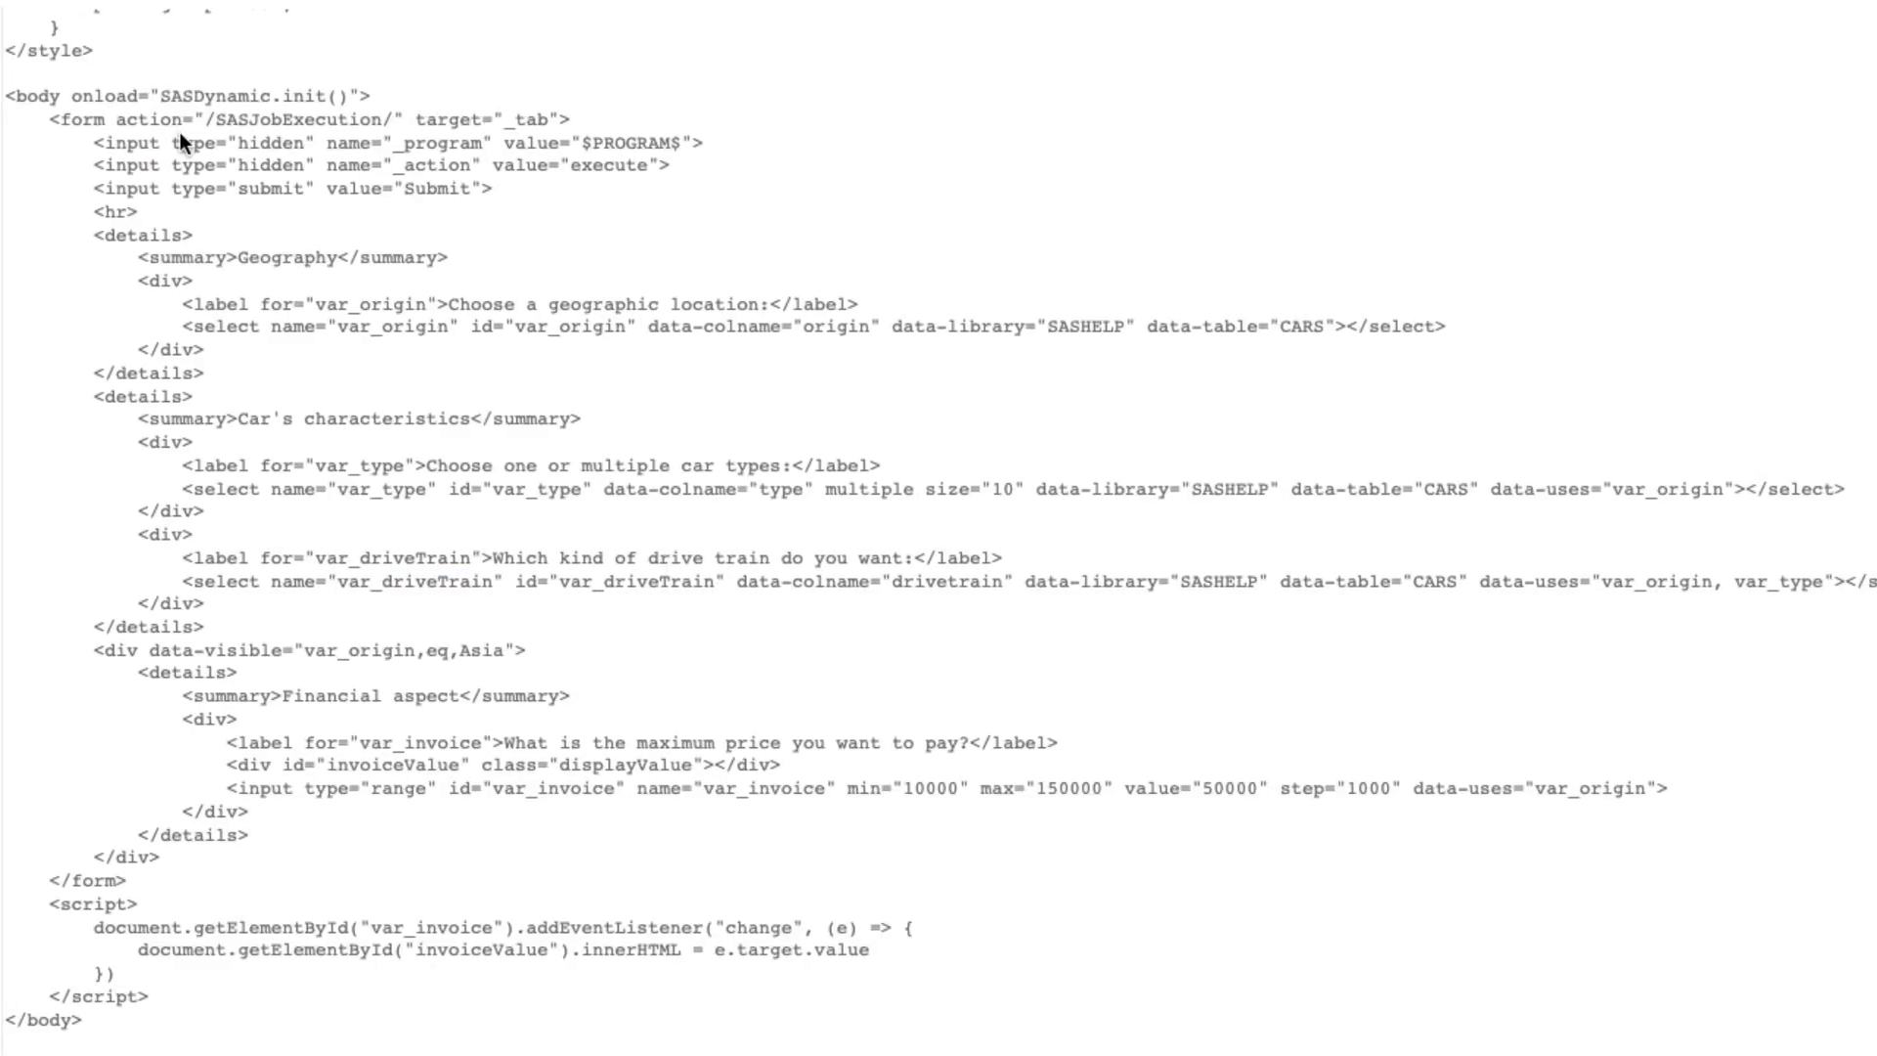
pyautogui.scroll(-1, 339, 343)
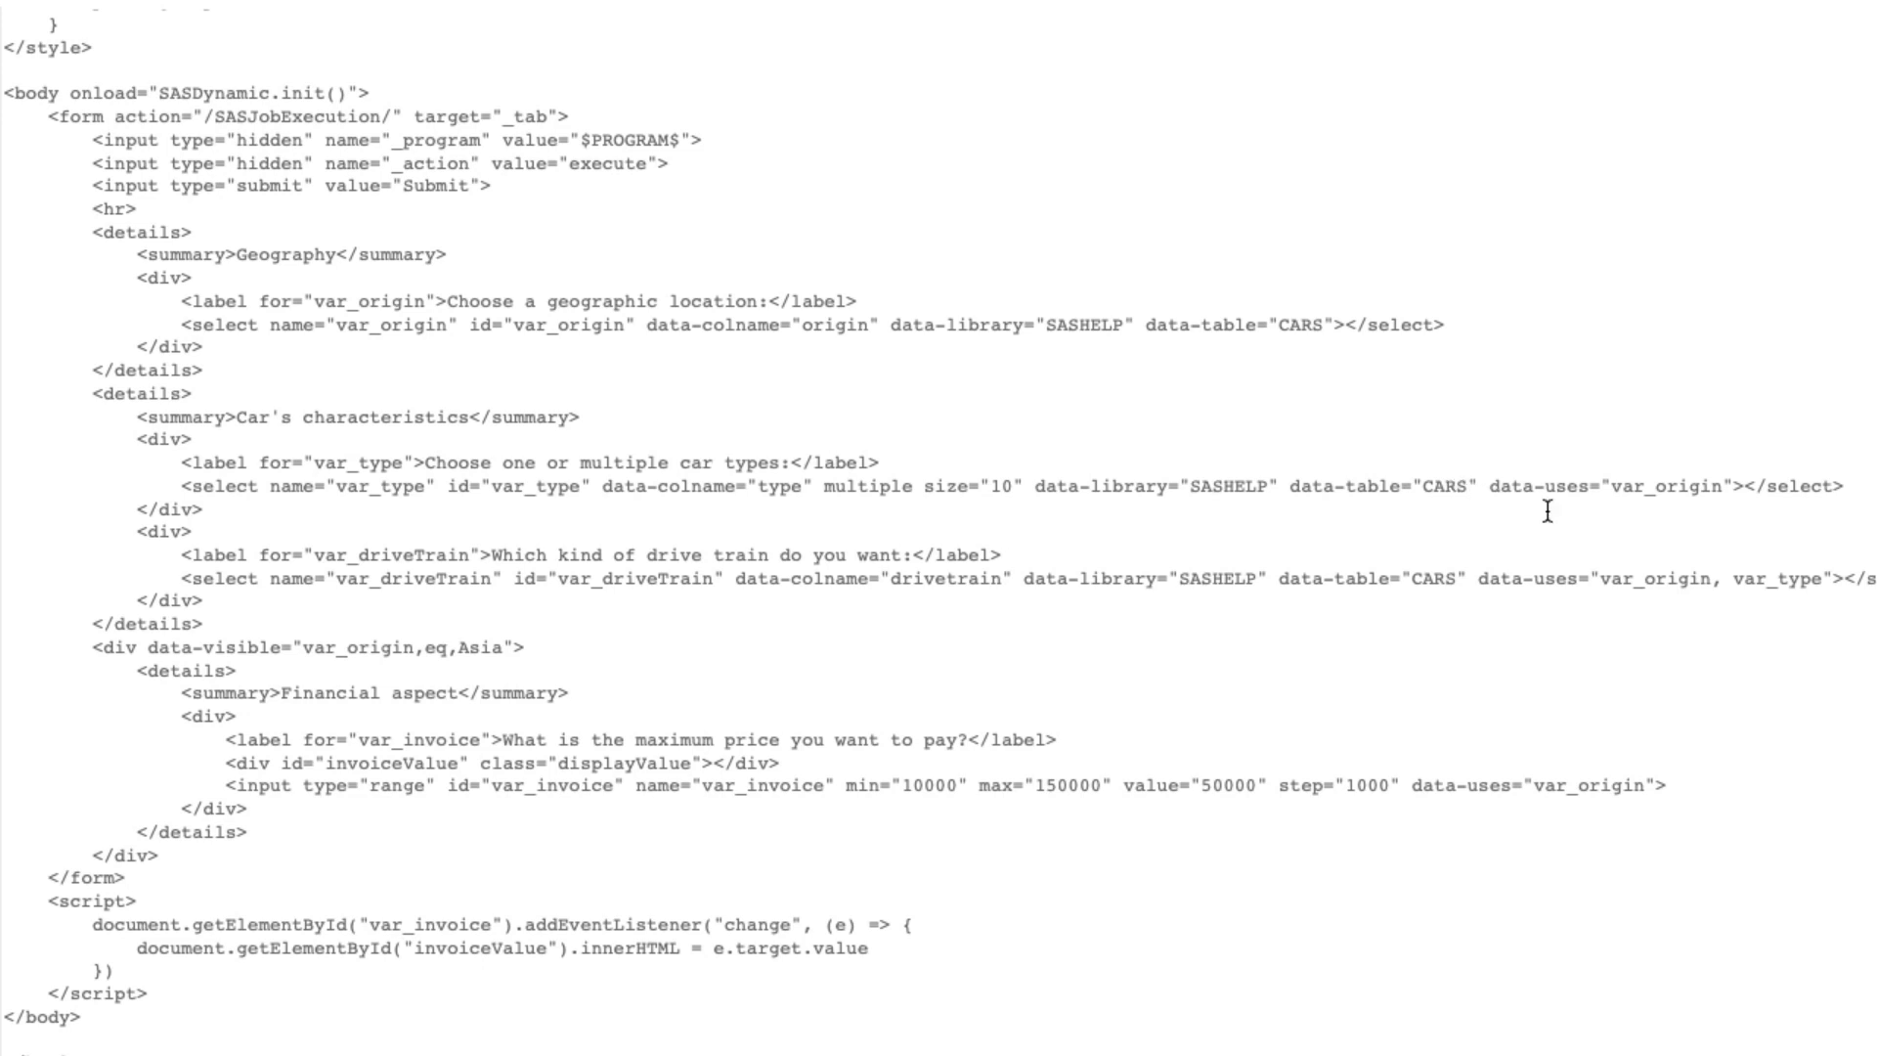
pyautogui.scroll(2, 1539, 509)
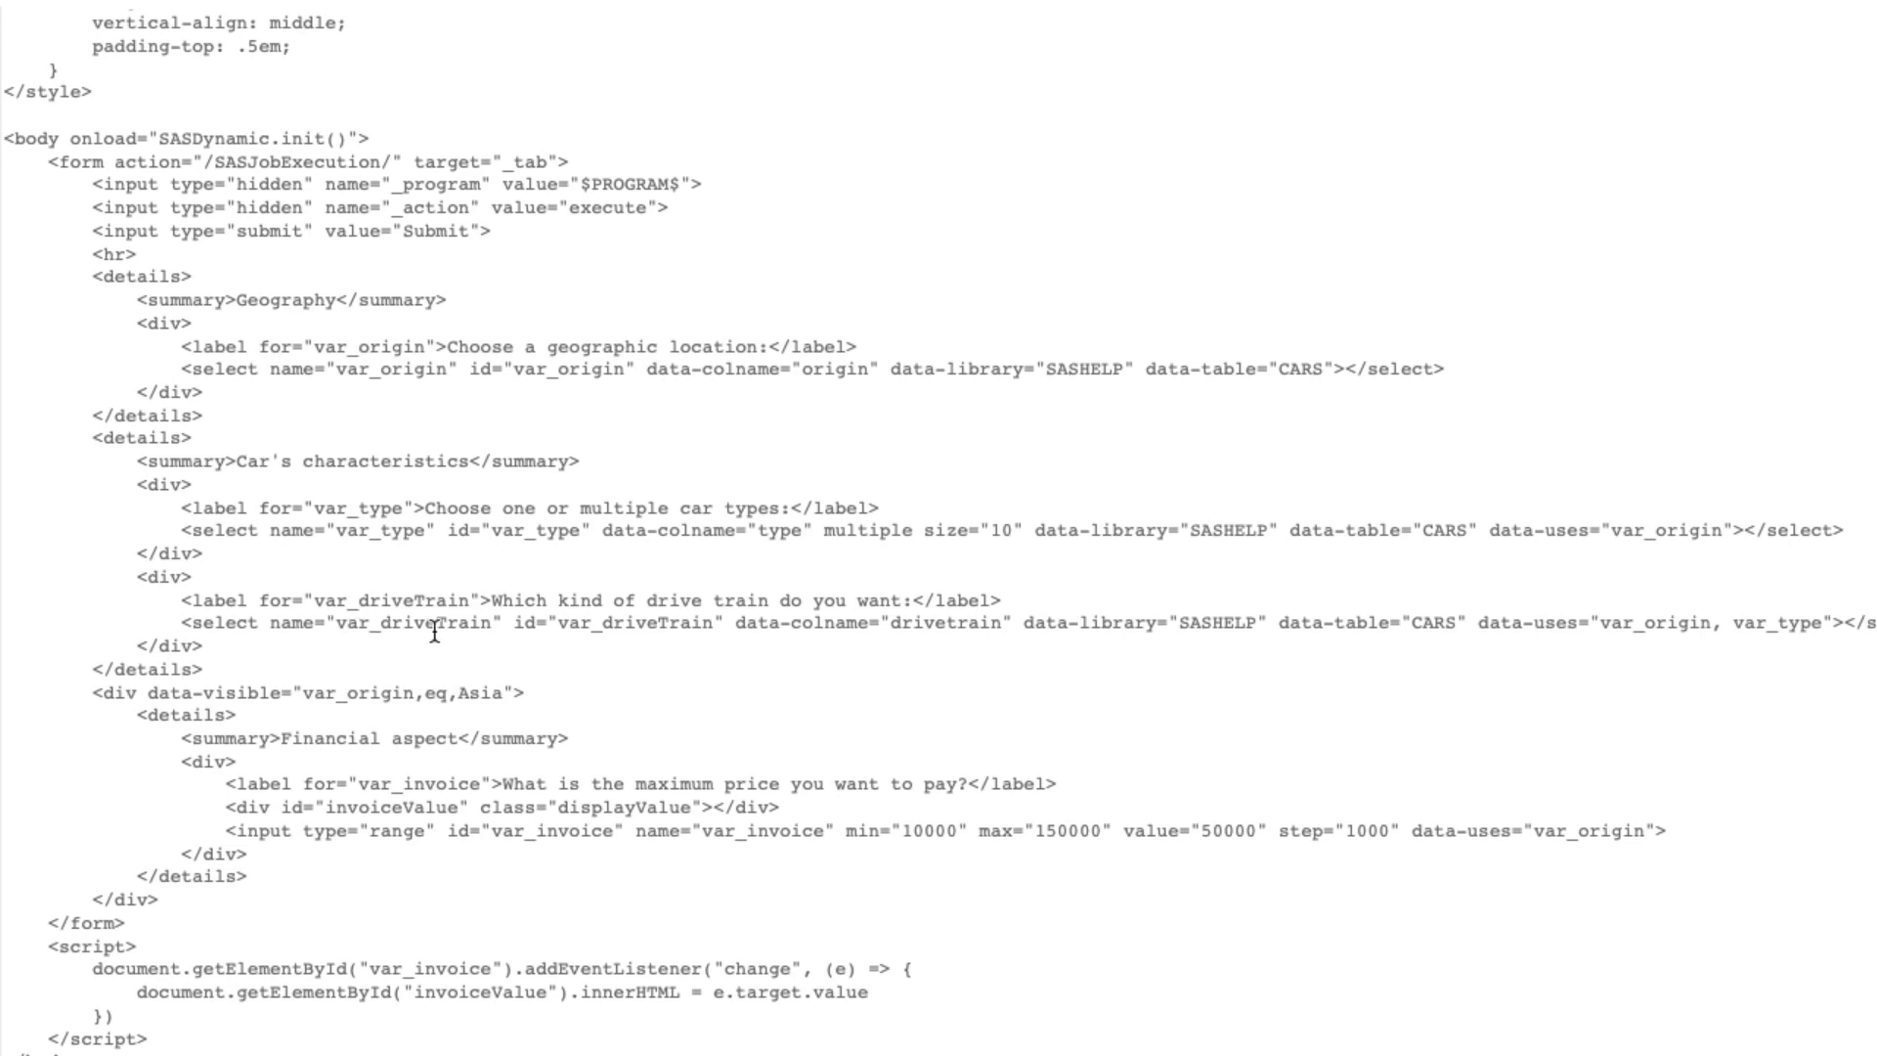
# - Scroll through the HTML form source to review the Financial aspect section and price script
pyautogui.scroll(1, 464, 635)
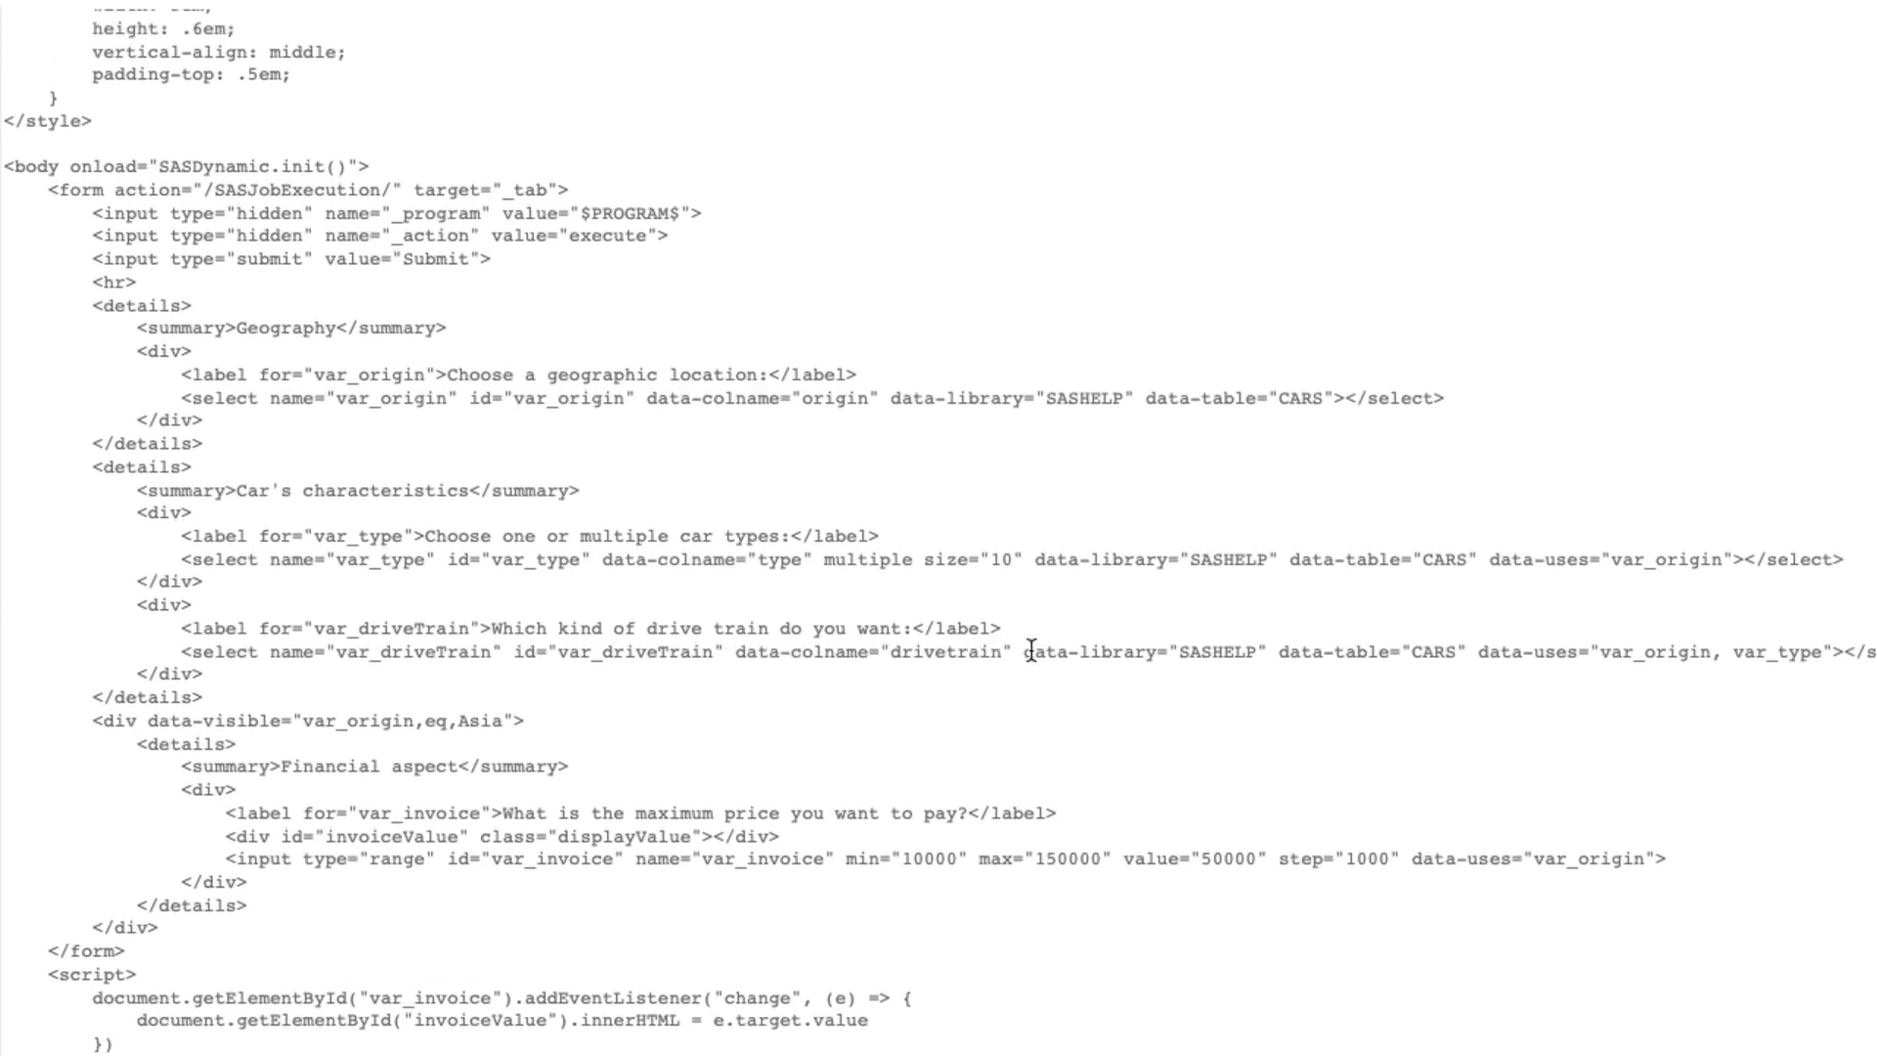
pyautogui.scroll(5, 1416, 695)
pyautogui.scroll(-3, 1418, 691)
pyautogui.scroll(-5, 1418, 692)
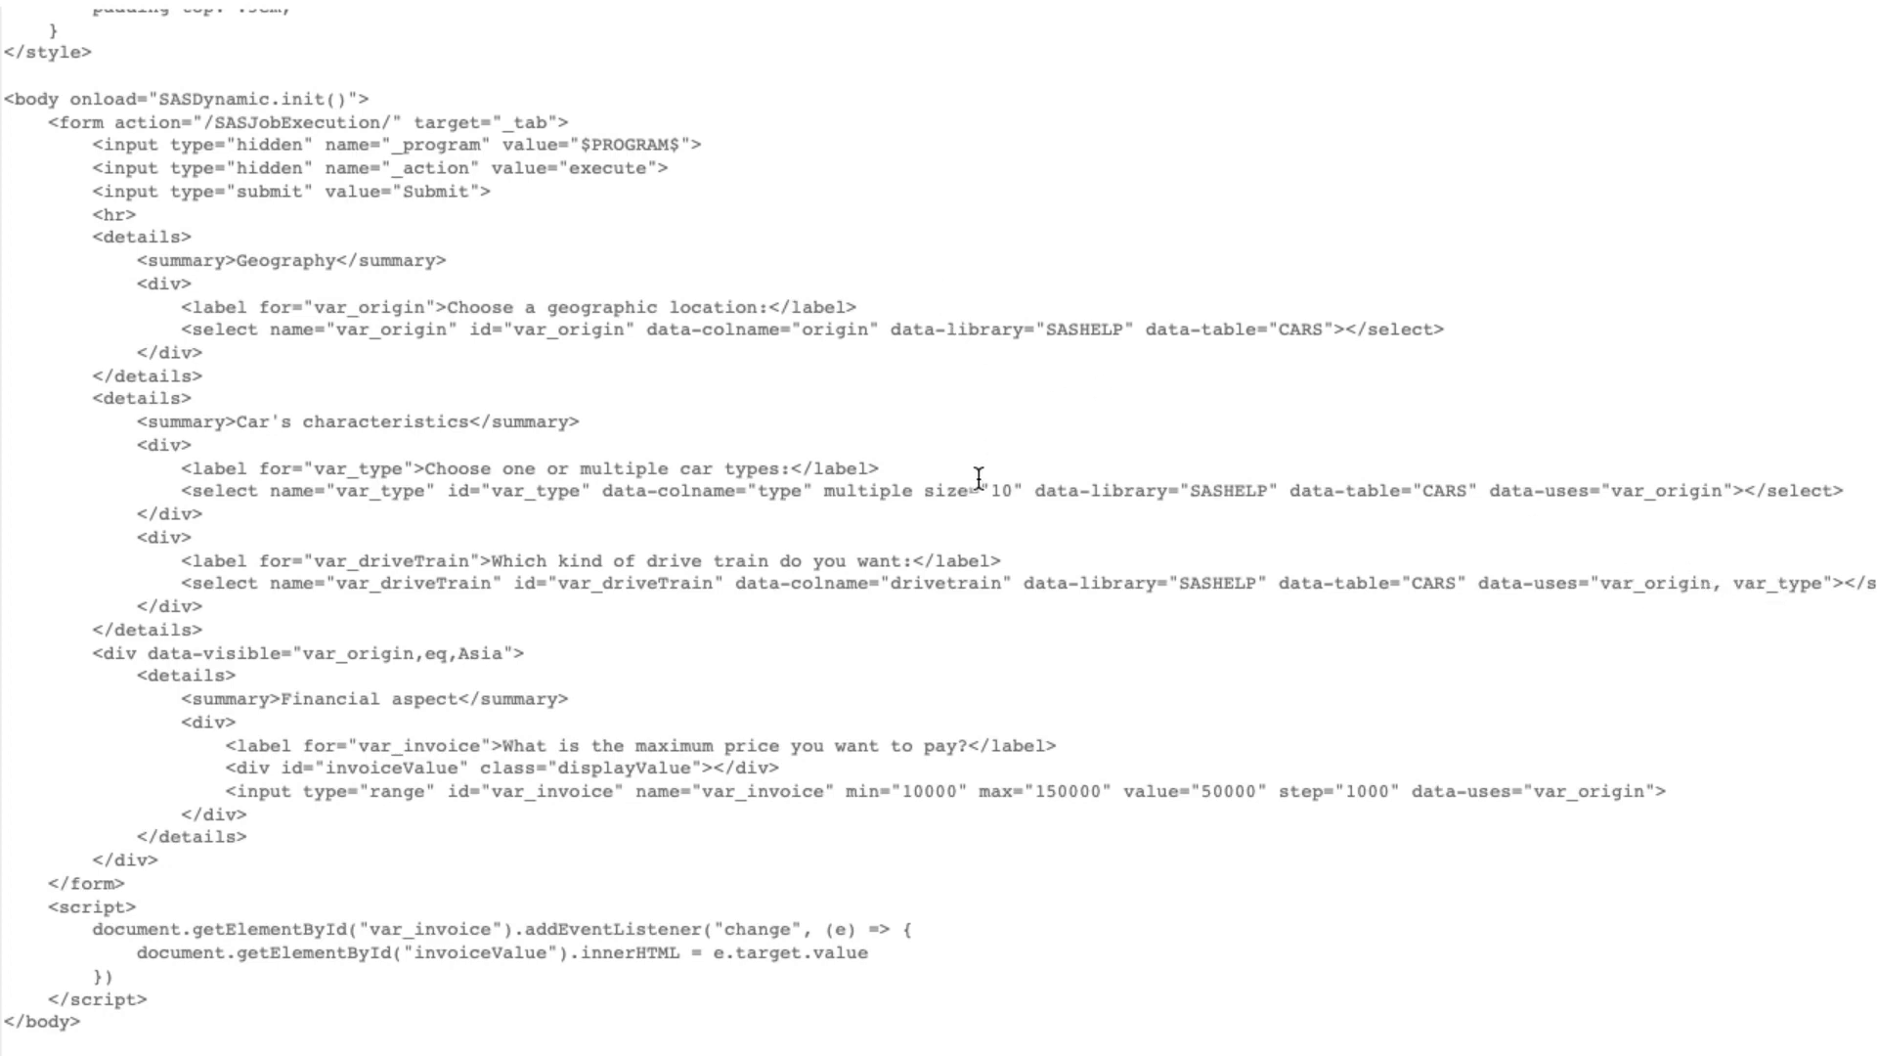
pyautogui.scroll(1, 831, 597)
pyautogui.scroll(-1, 642, 685)
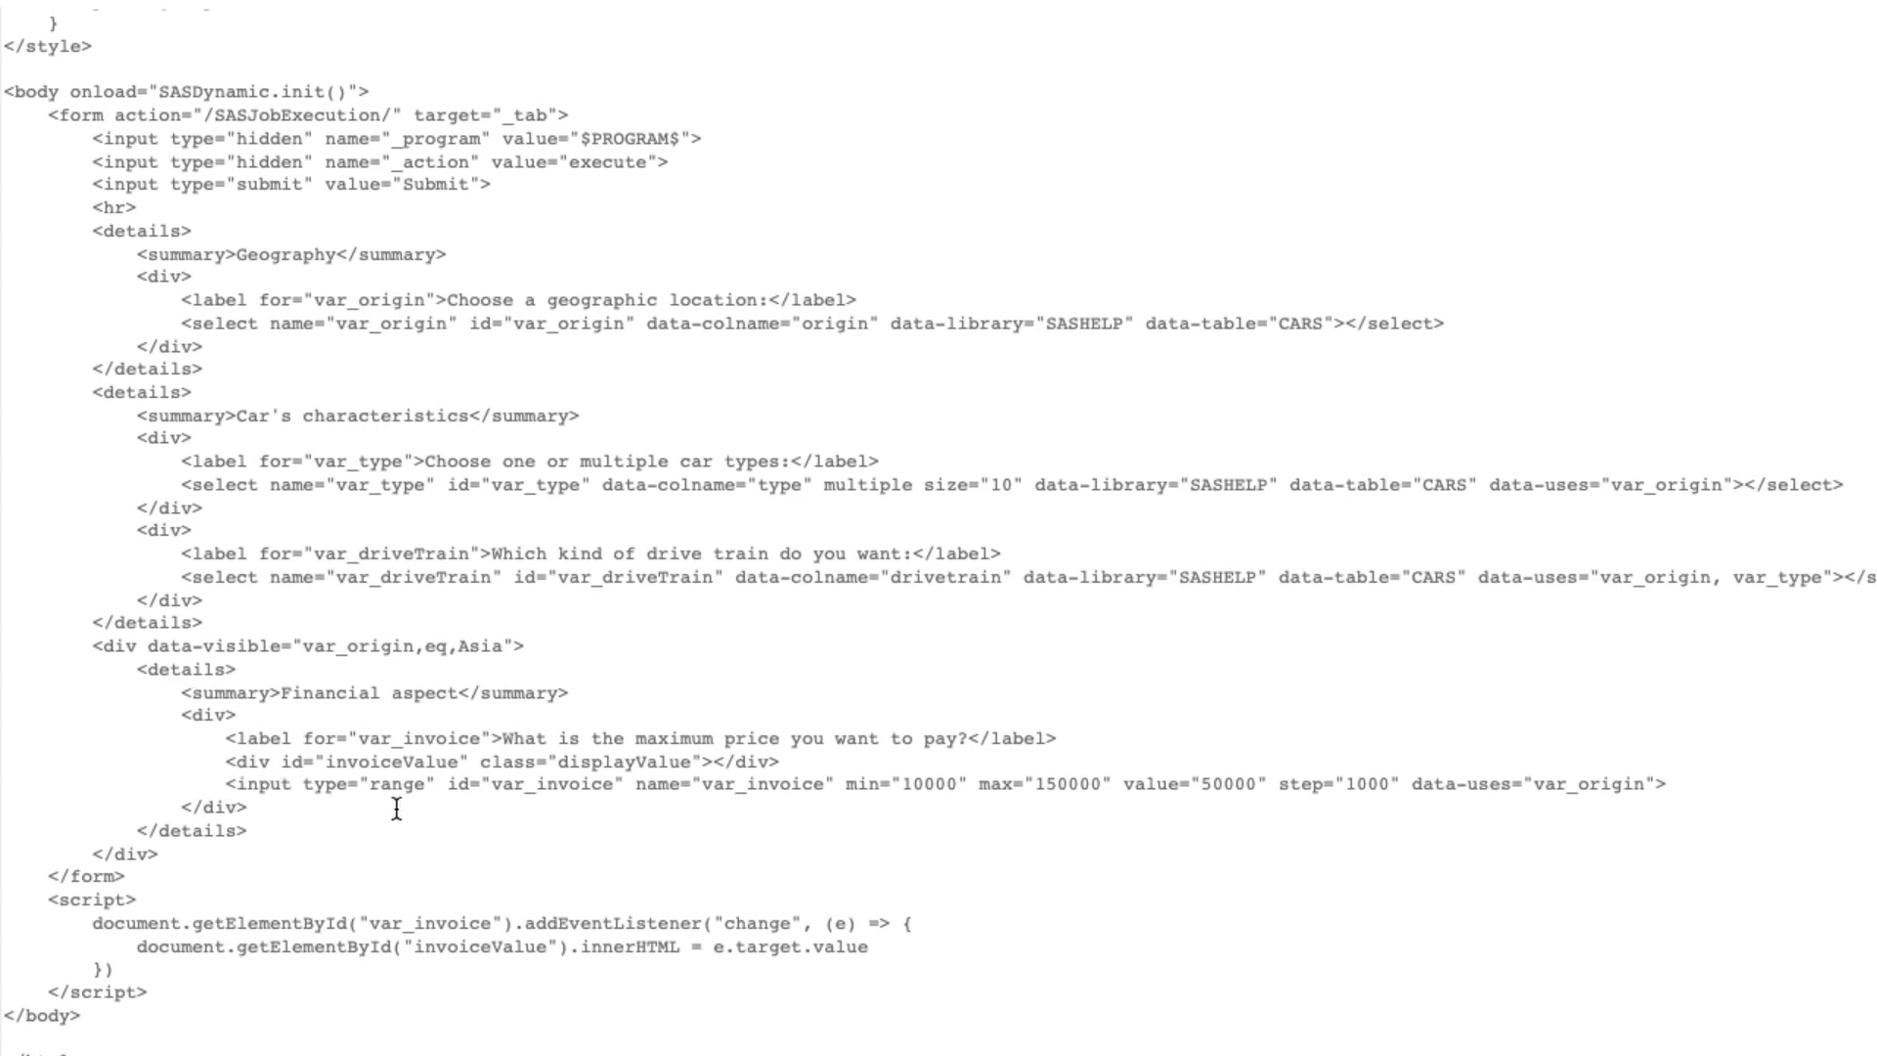
pyautogui.scroll(4, 518, 809)
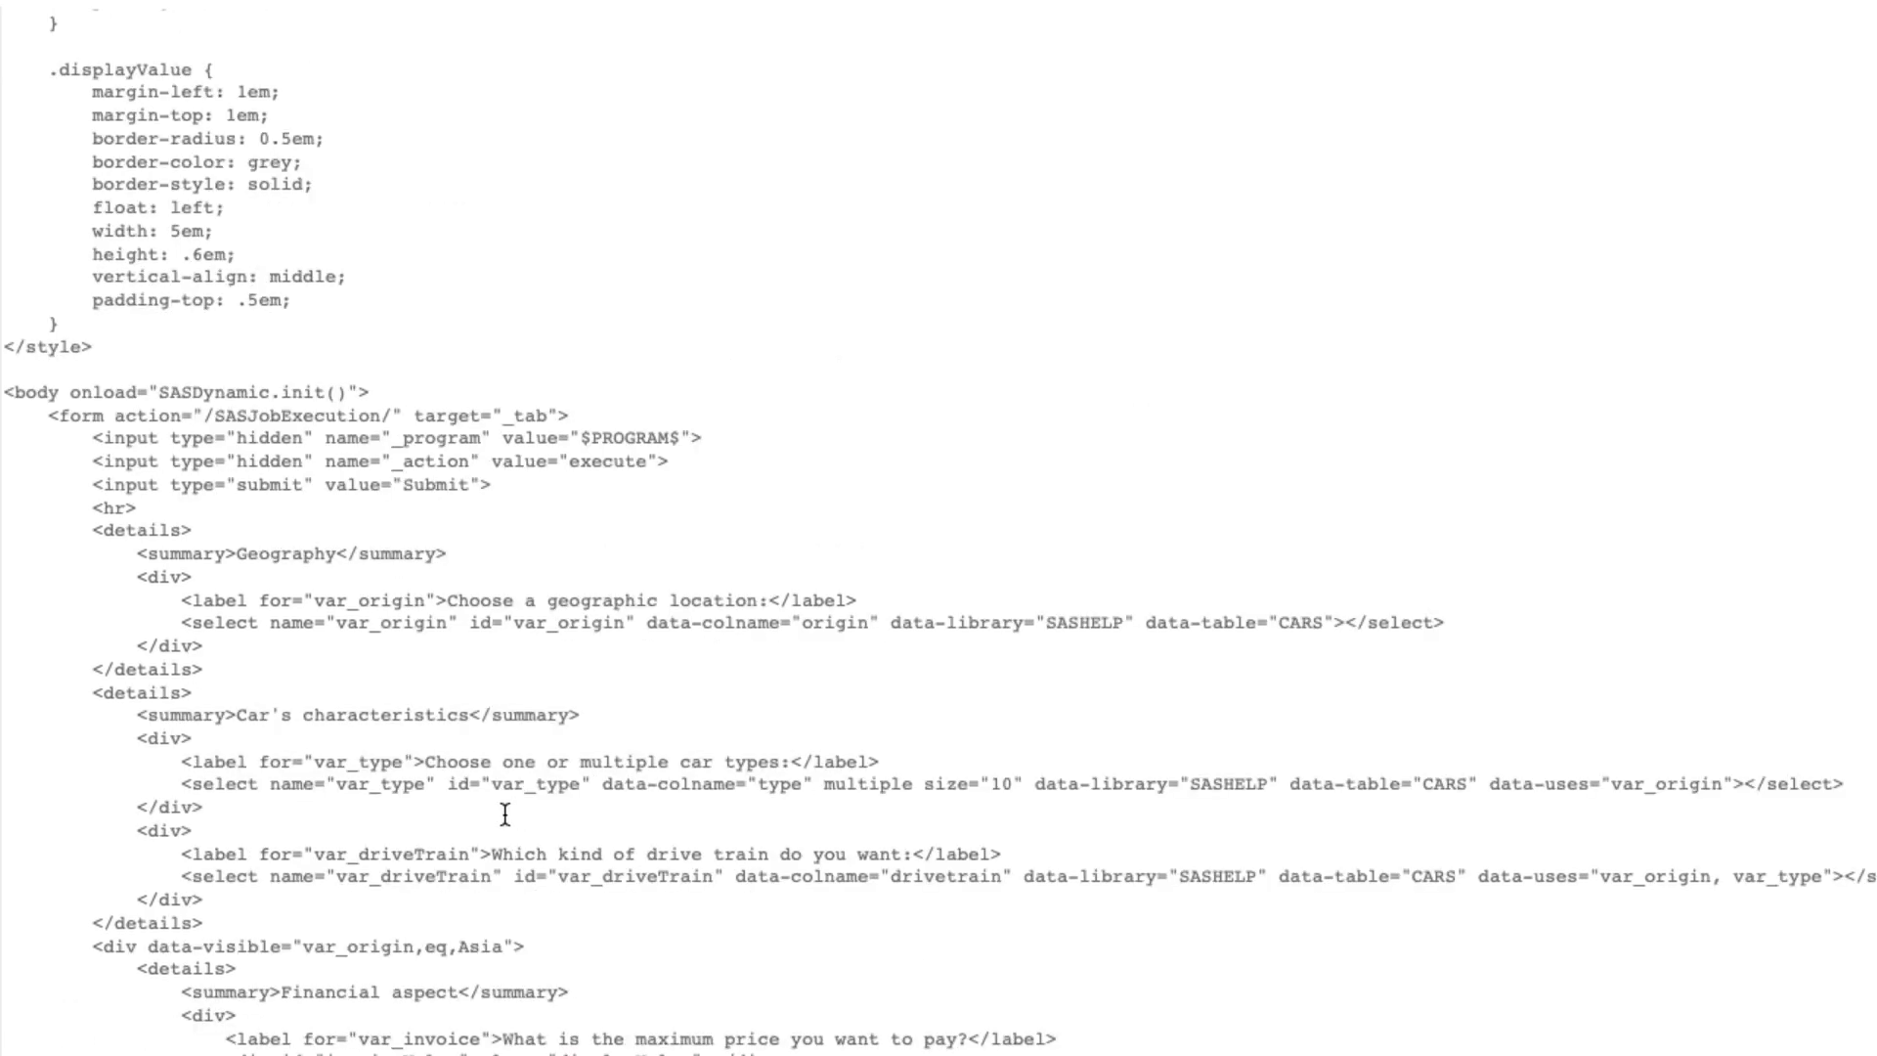
pyautogui.scroll(-3, 529, 852)
pyautogui.scroll(-2, 543, 851)
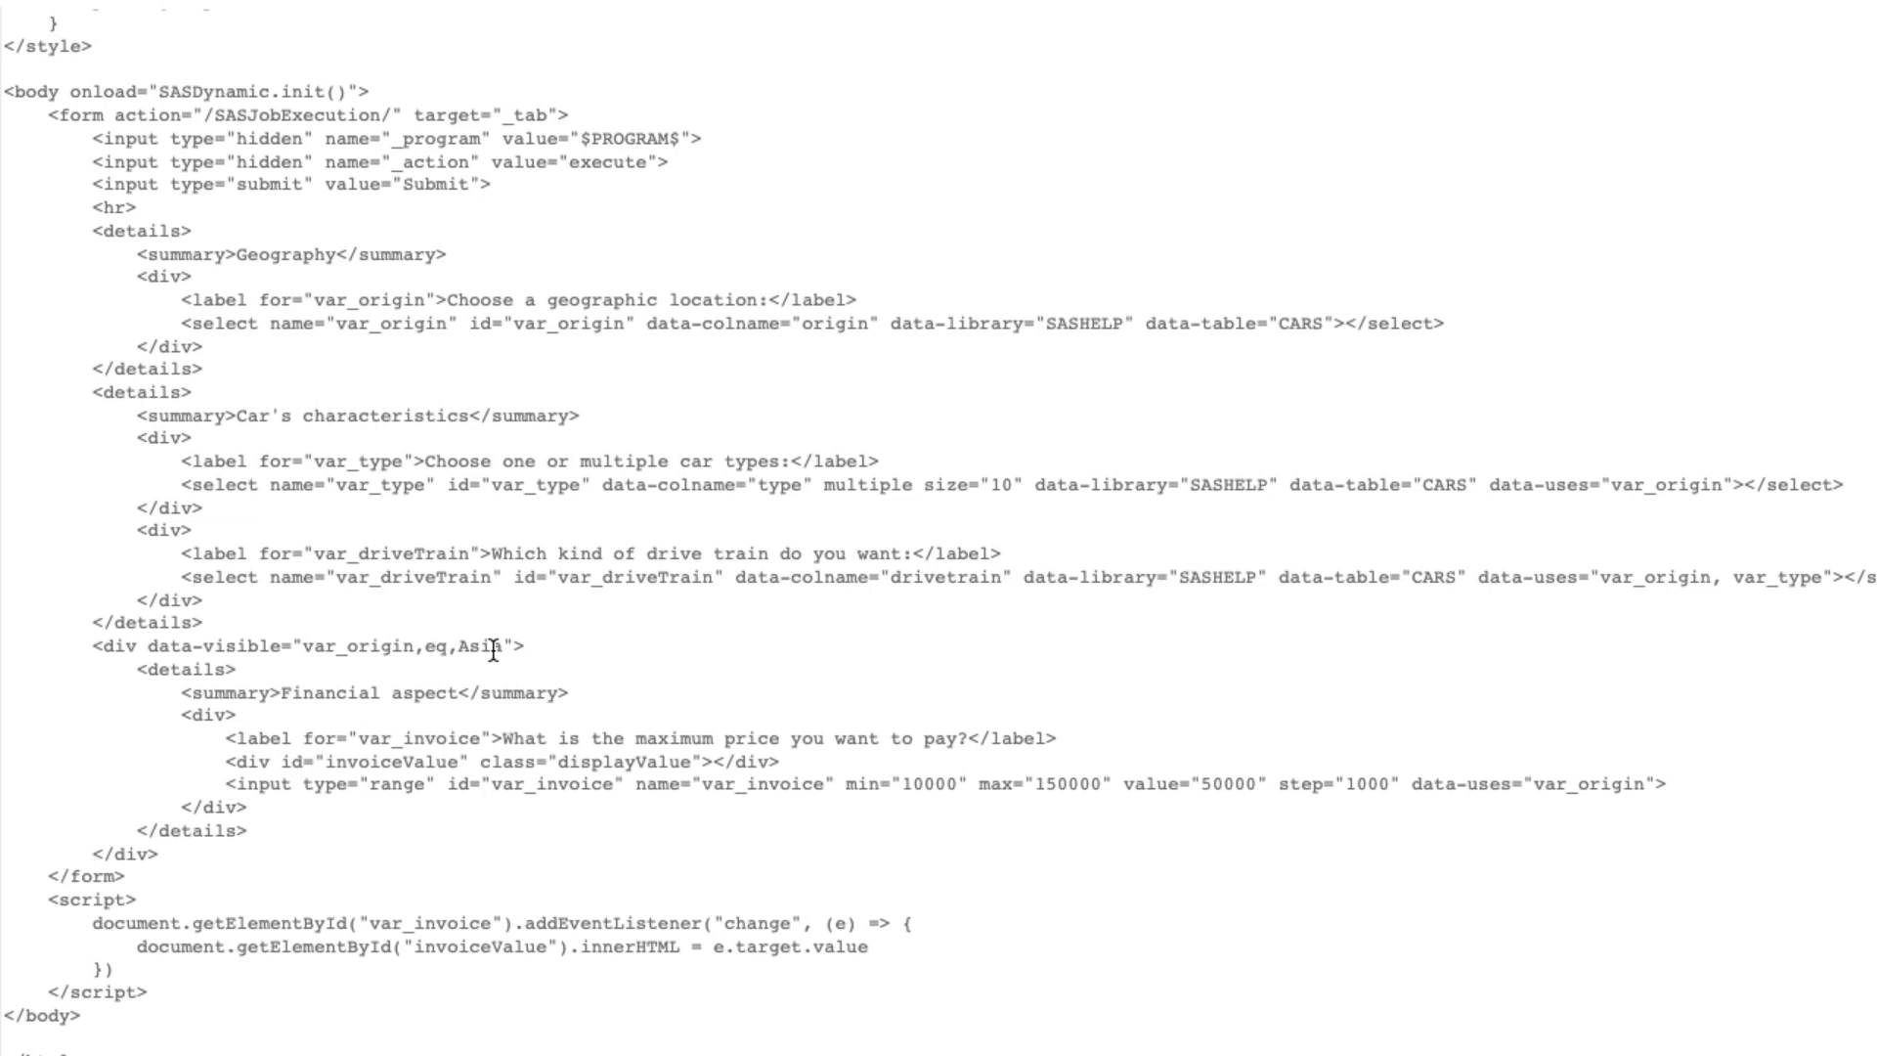
pyautogui.scroll(5, 244, 919)
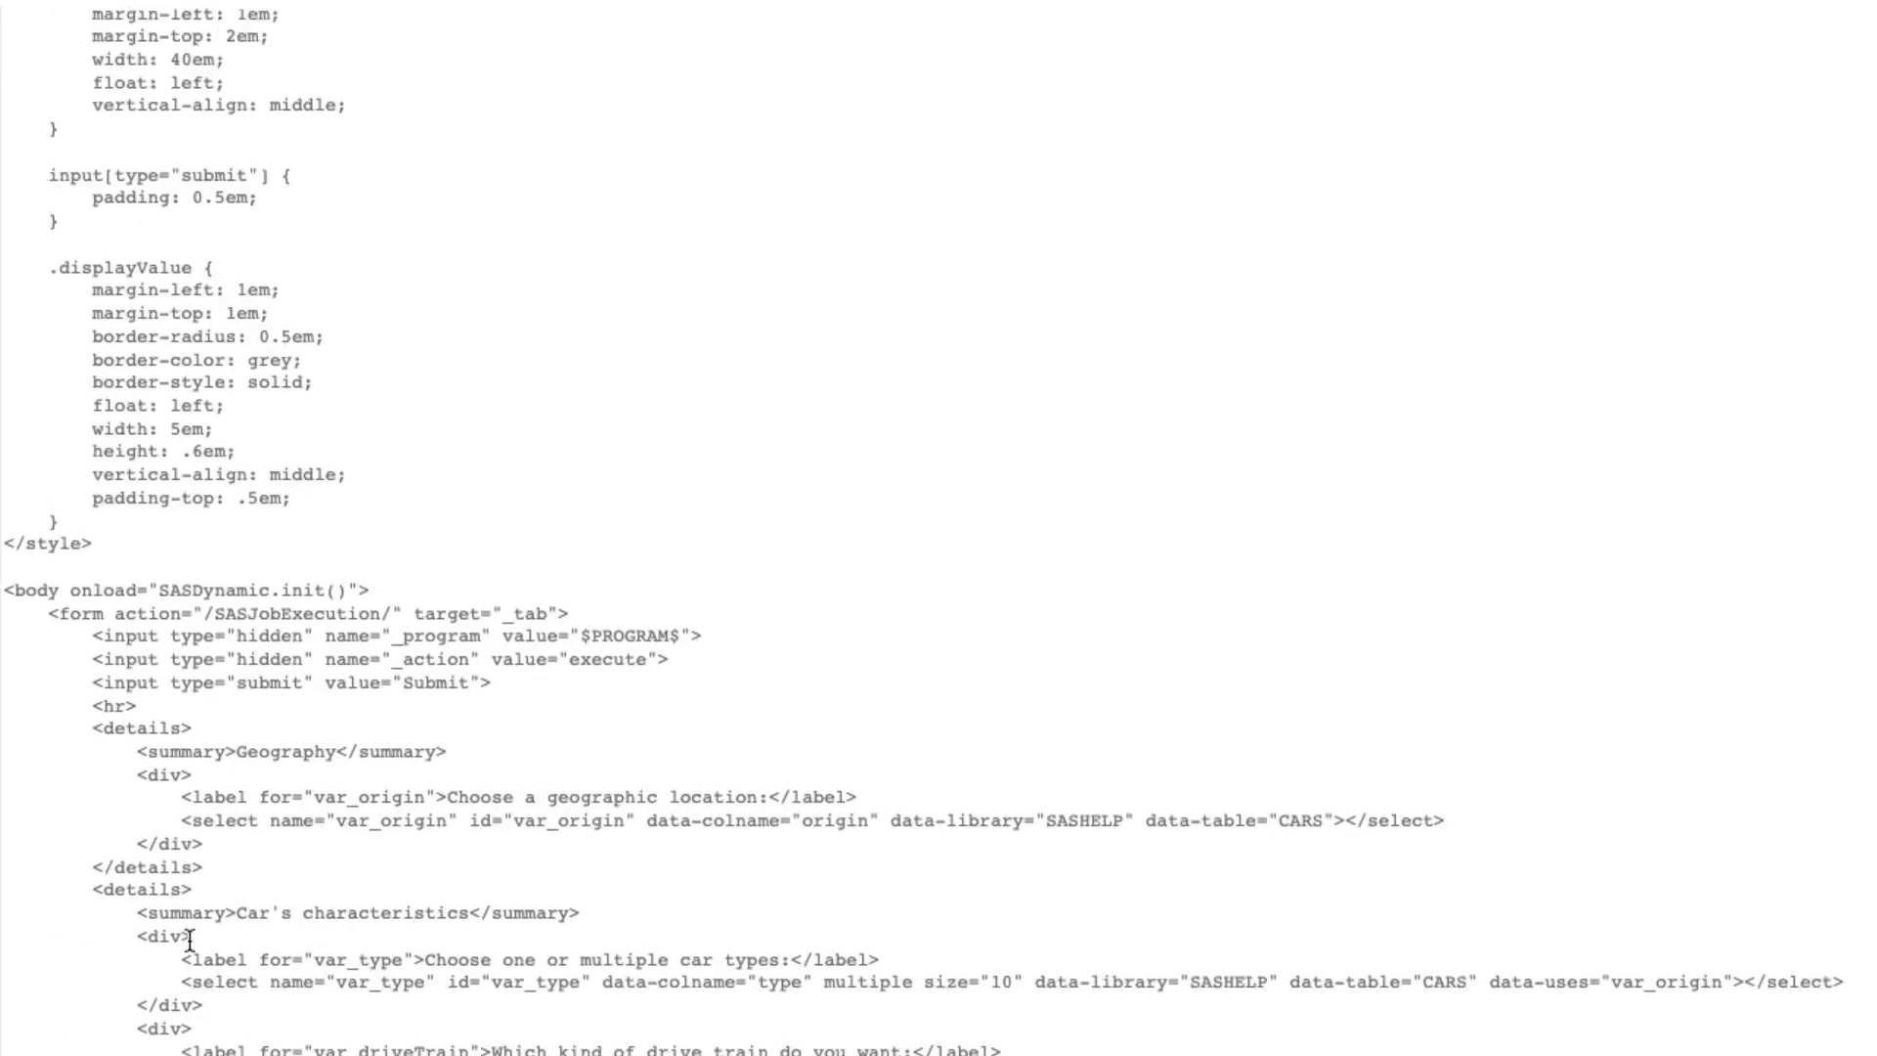
pyautogui.scroll(-4, 238, 922)
pyautogui.scroll(-1, 237, 921)
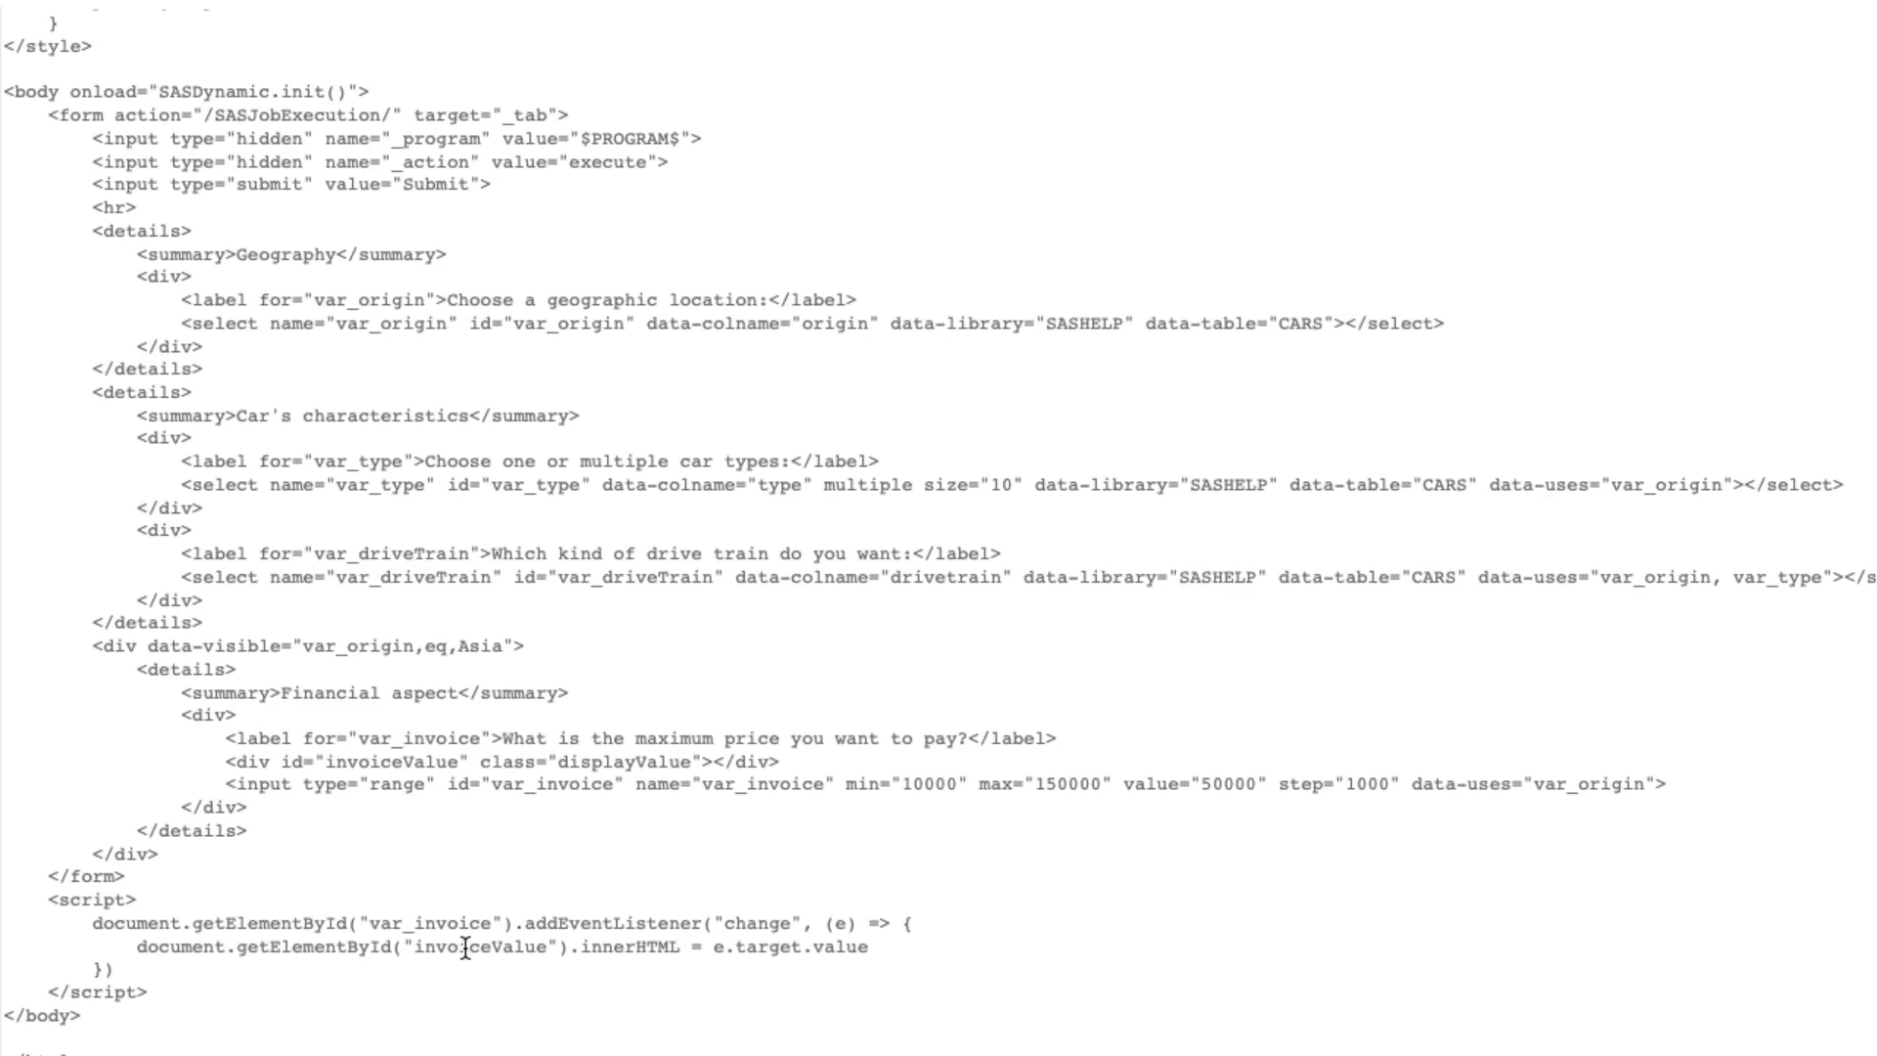
# - Save the job as 'Job With HTML Prompt' in My Folder, then preview its form
pyautogui.hotkey('ctrl', 's')
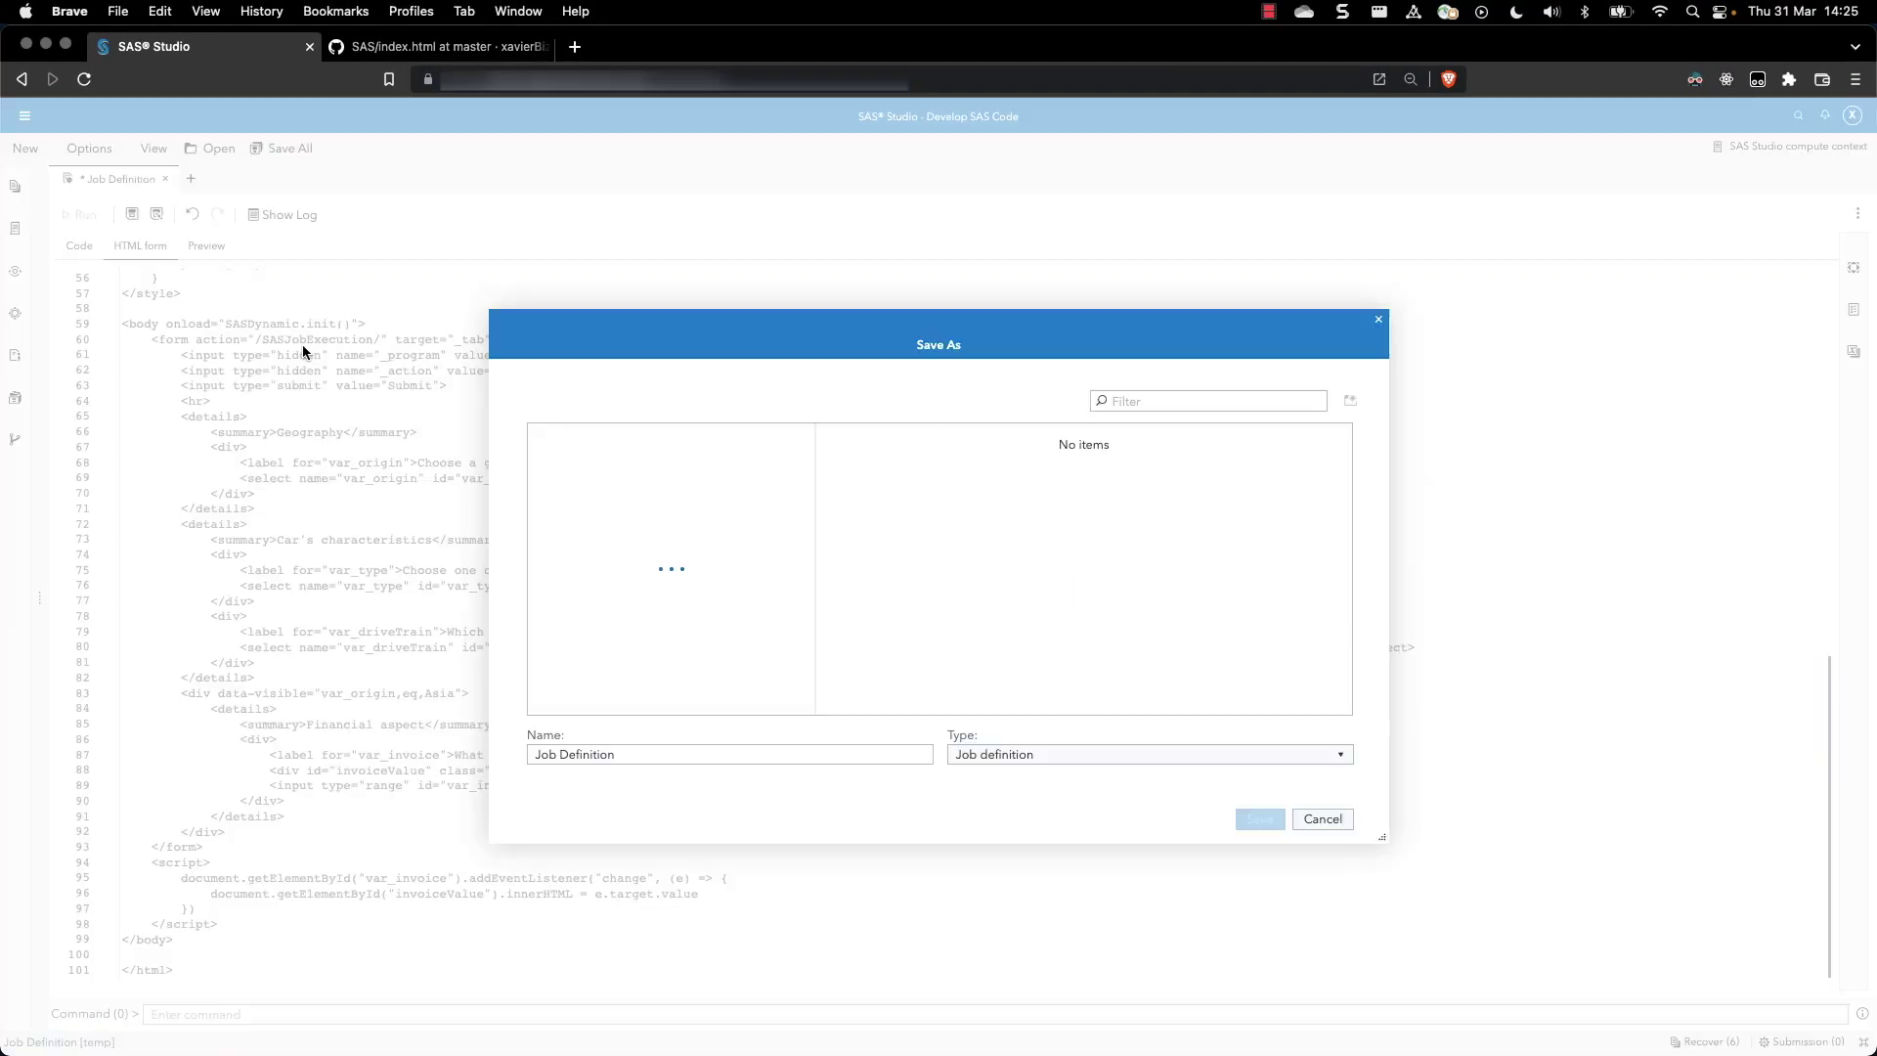
pyautogui.click(642, 753)
pyautogui.press('BackSpace')
pyautogui.press('BackSpace')
pyautogui.press('BackSpace')
pyautogui.write('With HTML Prompt')
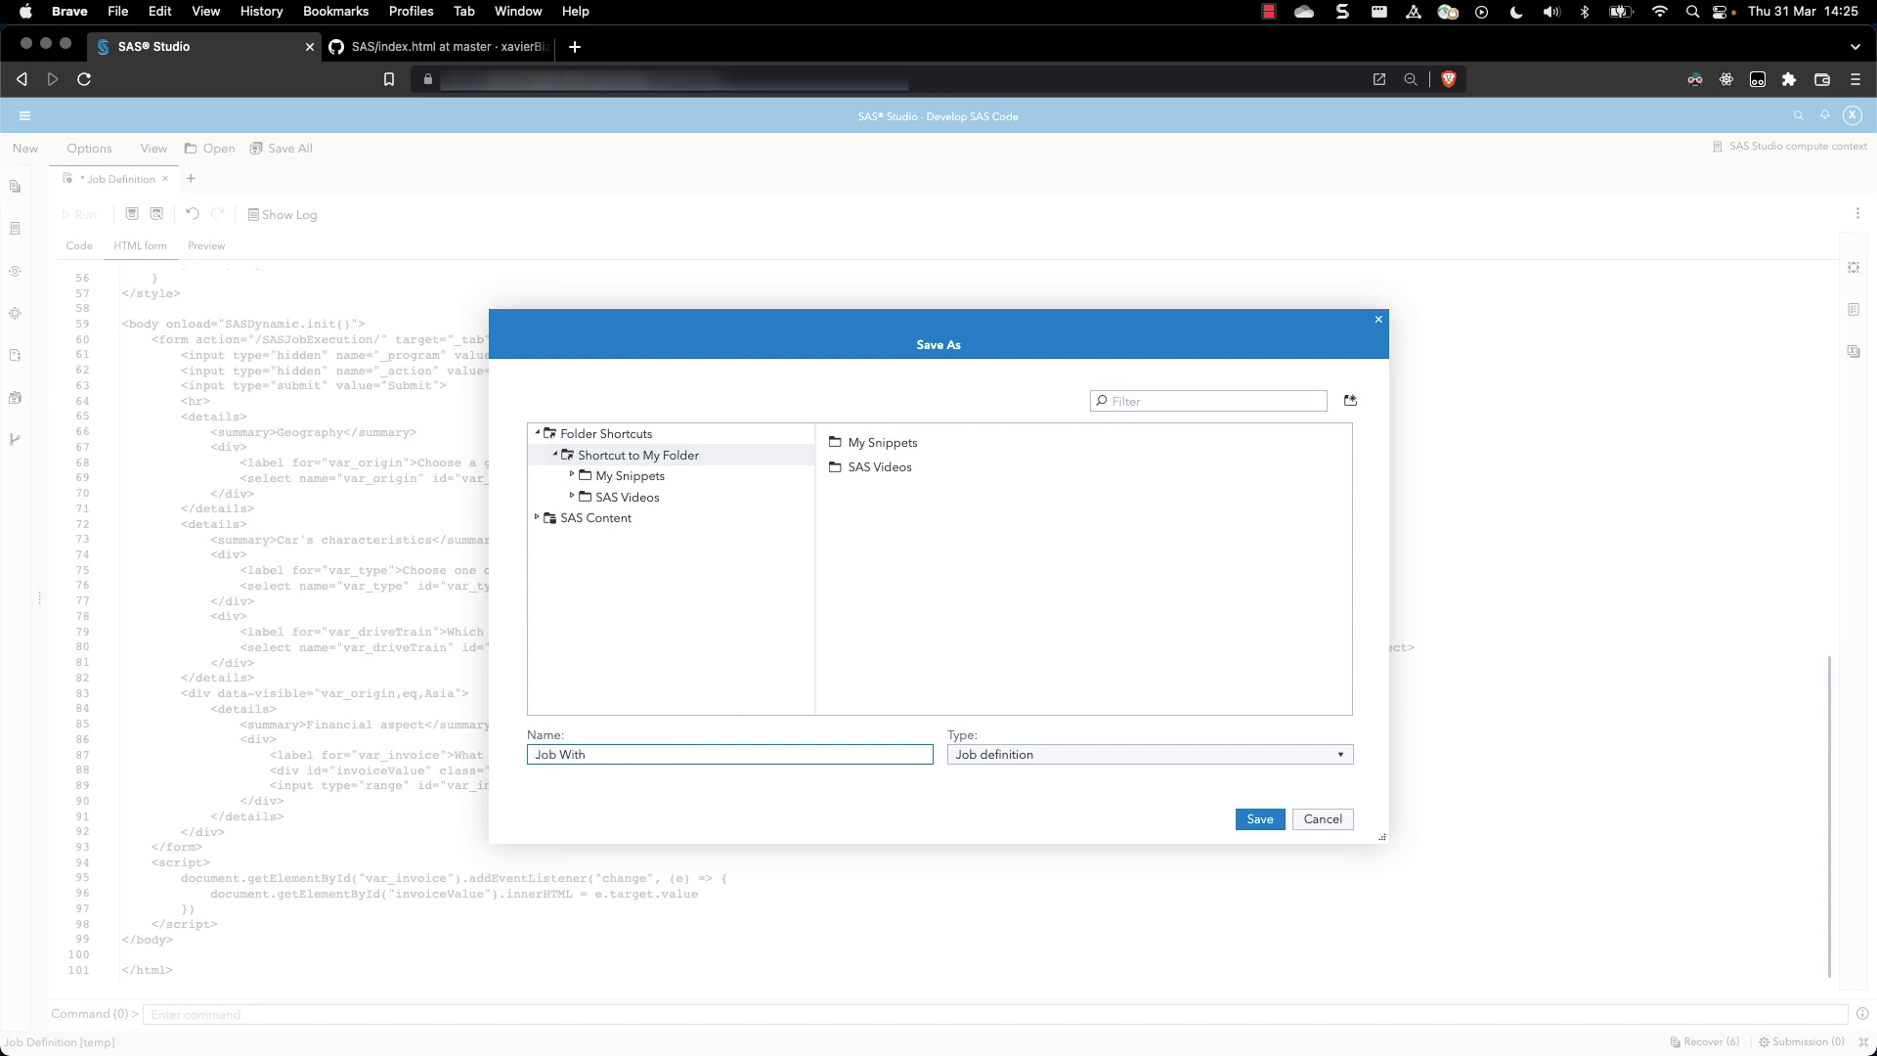
pyautogui.click(1276, 813)
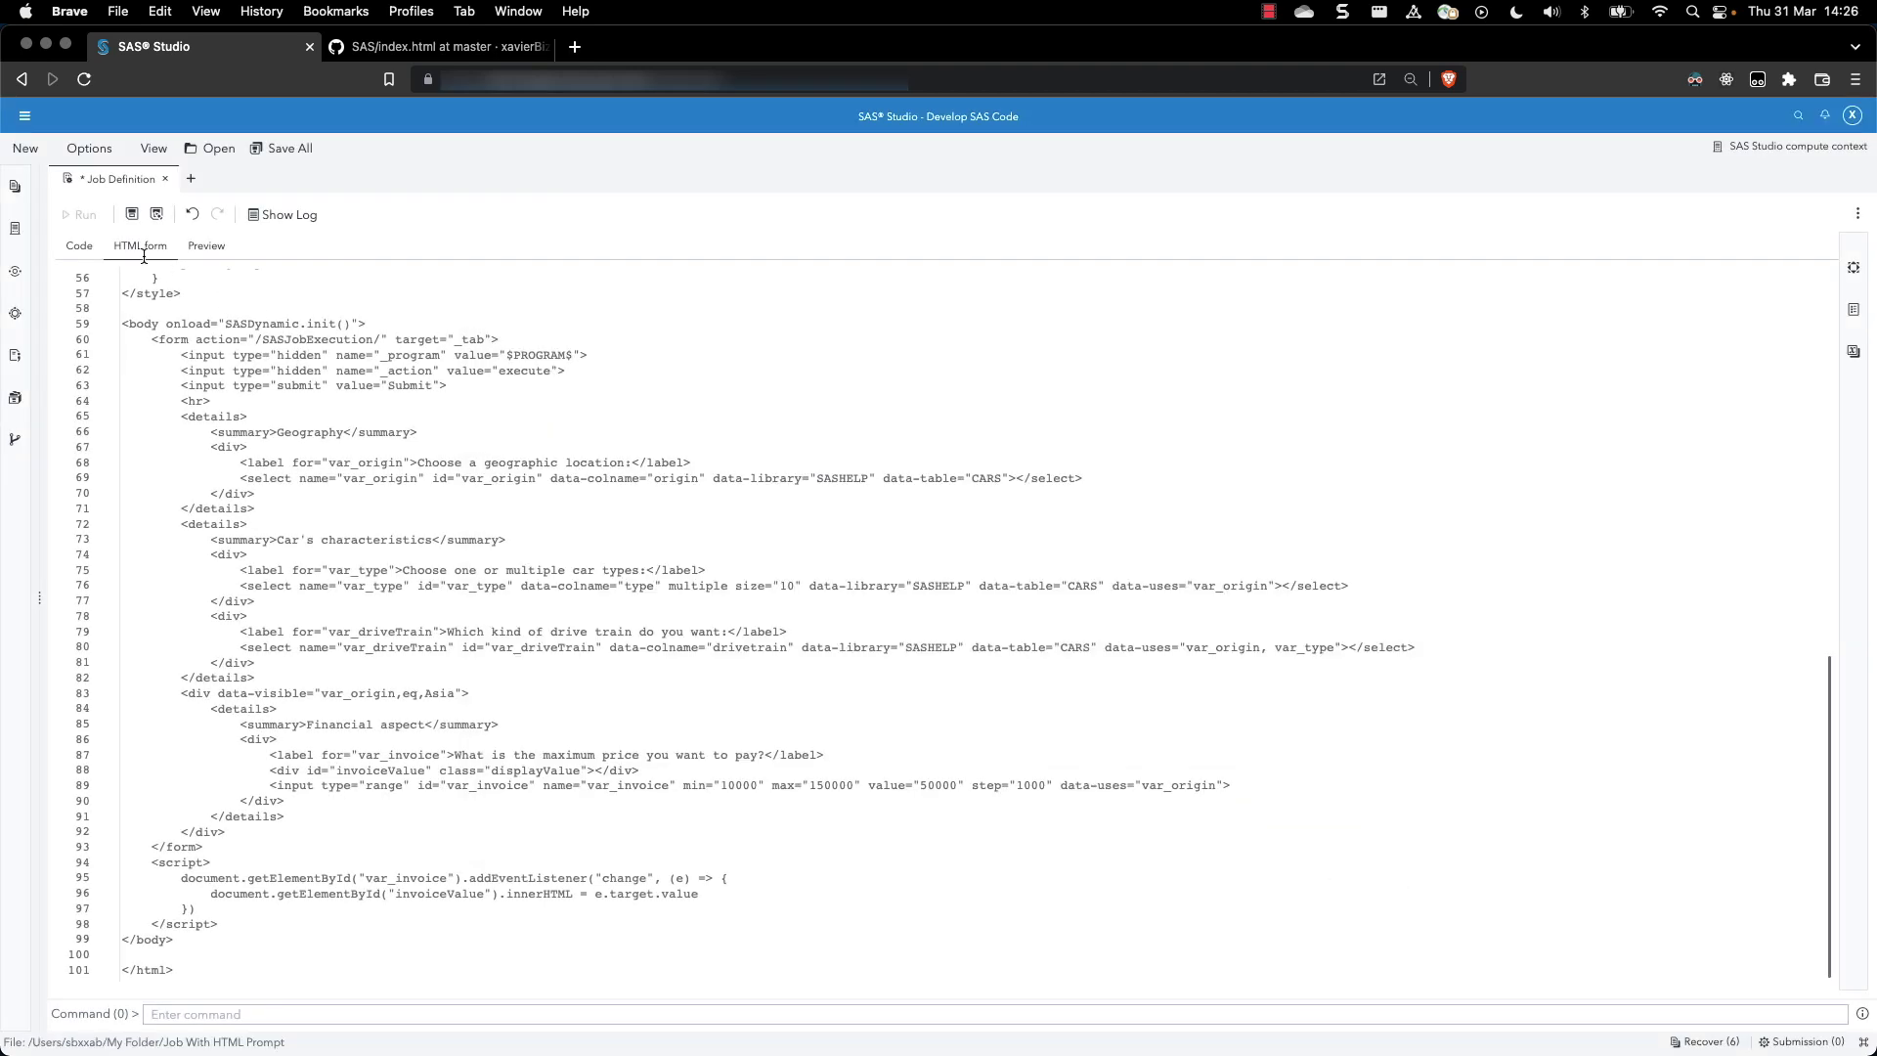
pyautogui.click(81, 217)
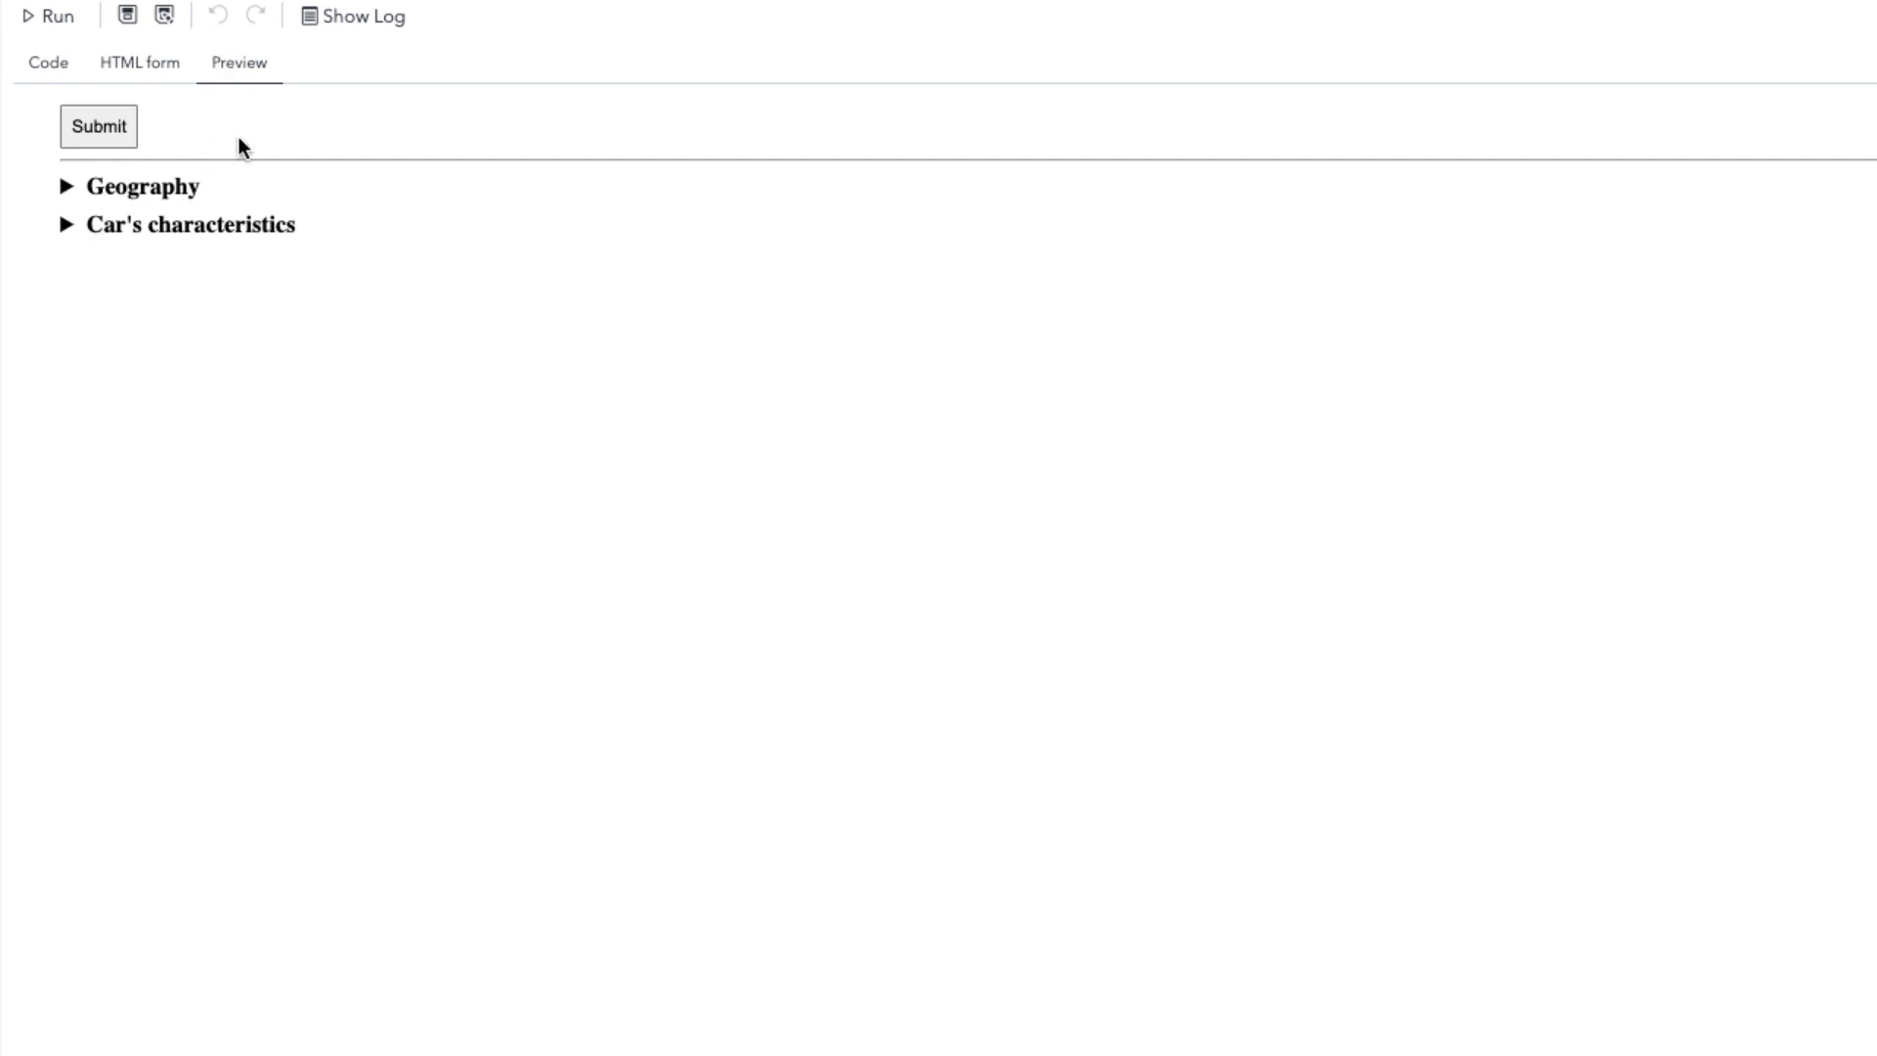
# - Expand the Geography and Car's characteristics sections and choose Europe as the location
pyautogui.click(66, 201)
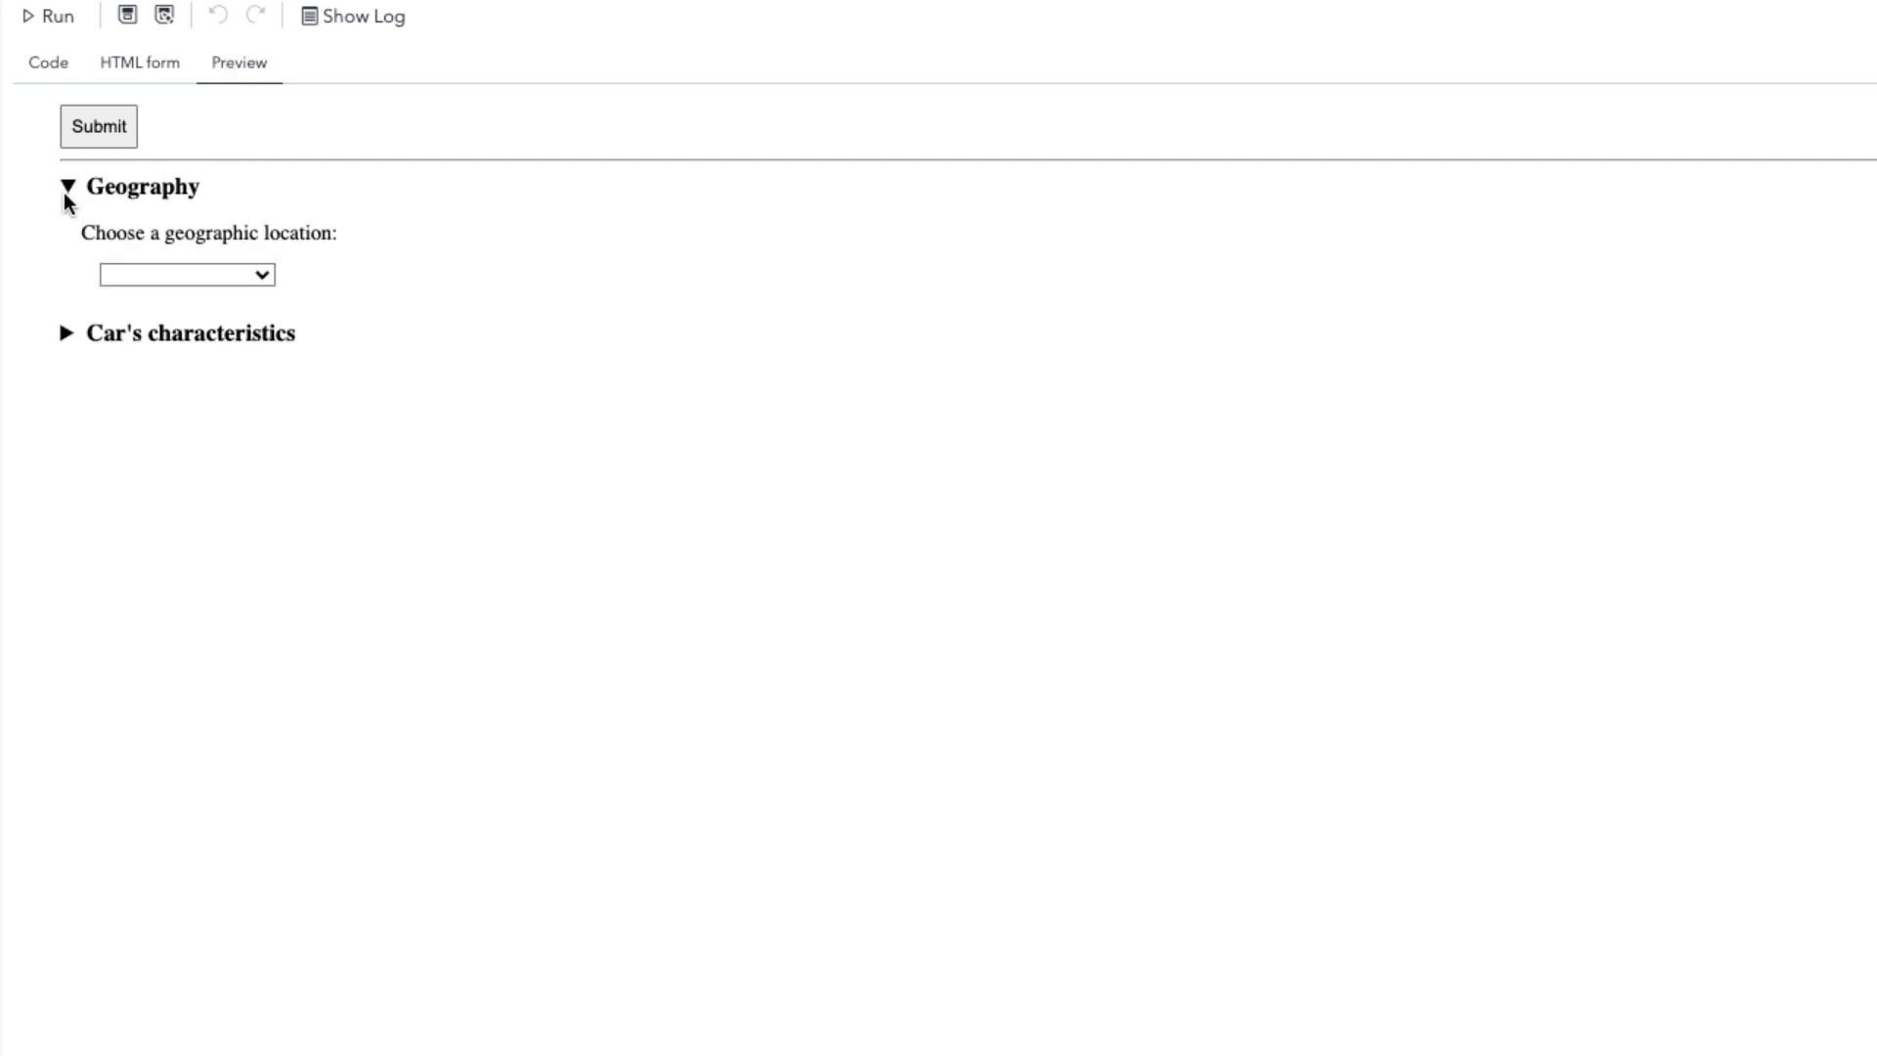
pyautogui.click(65, 335)
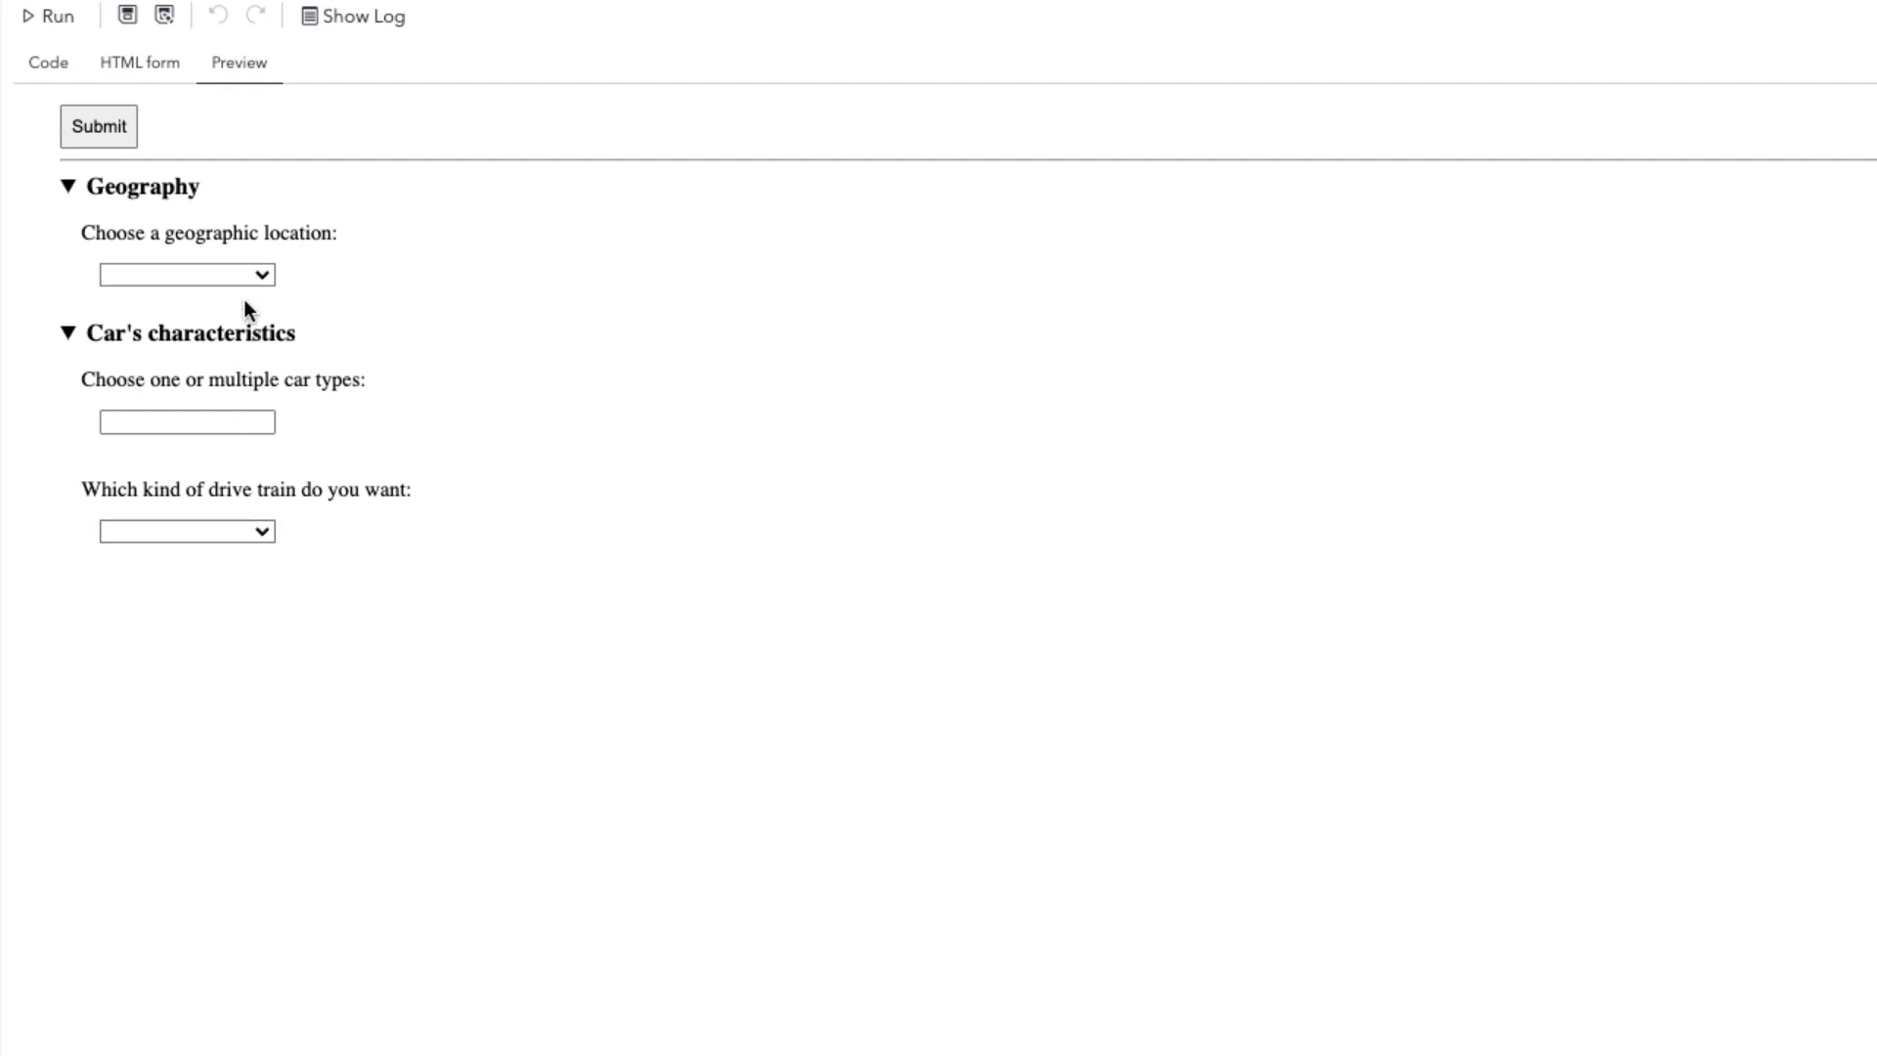
pyautogui.click(262, 276)
pyautogui.click(262, 278)
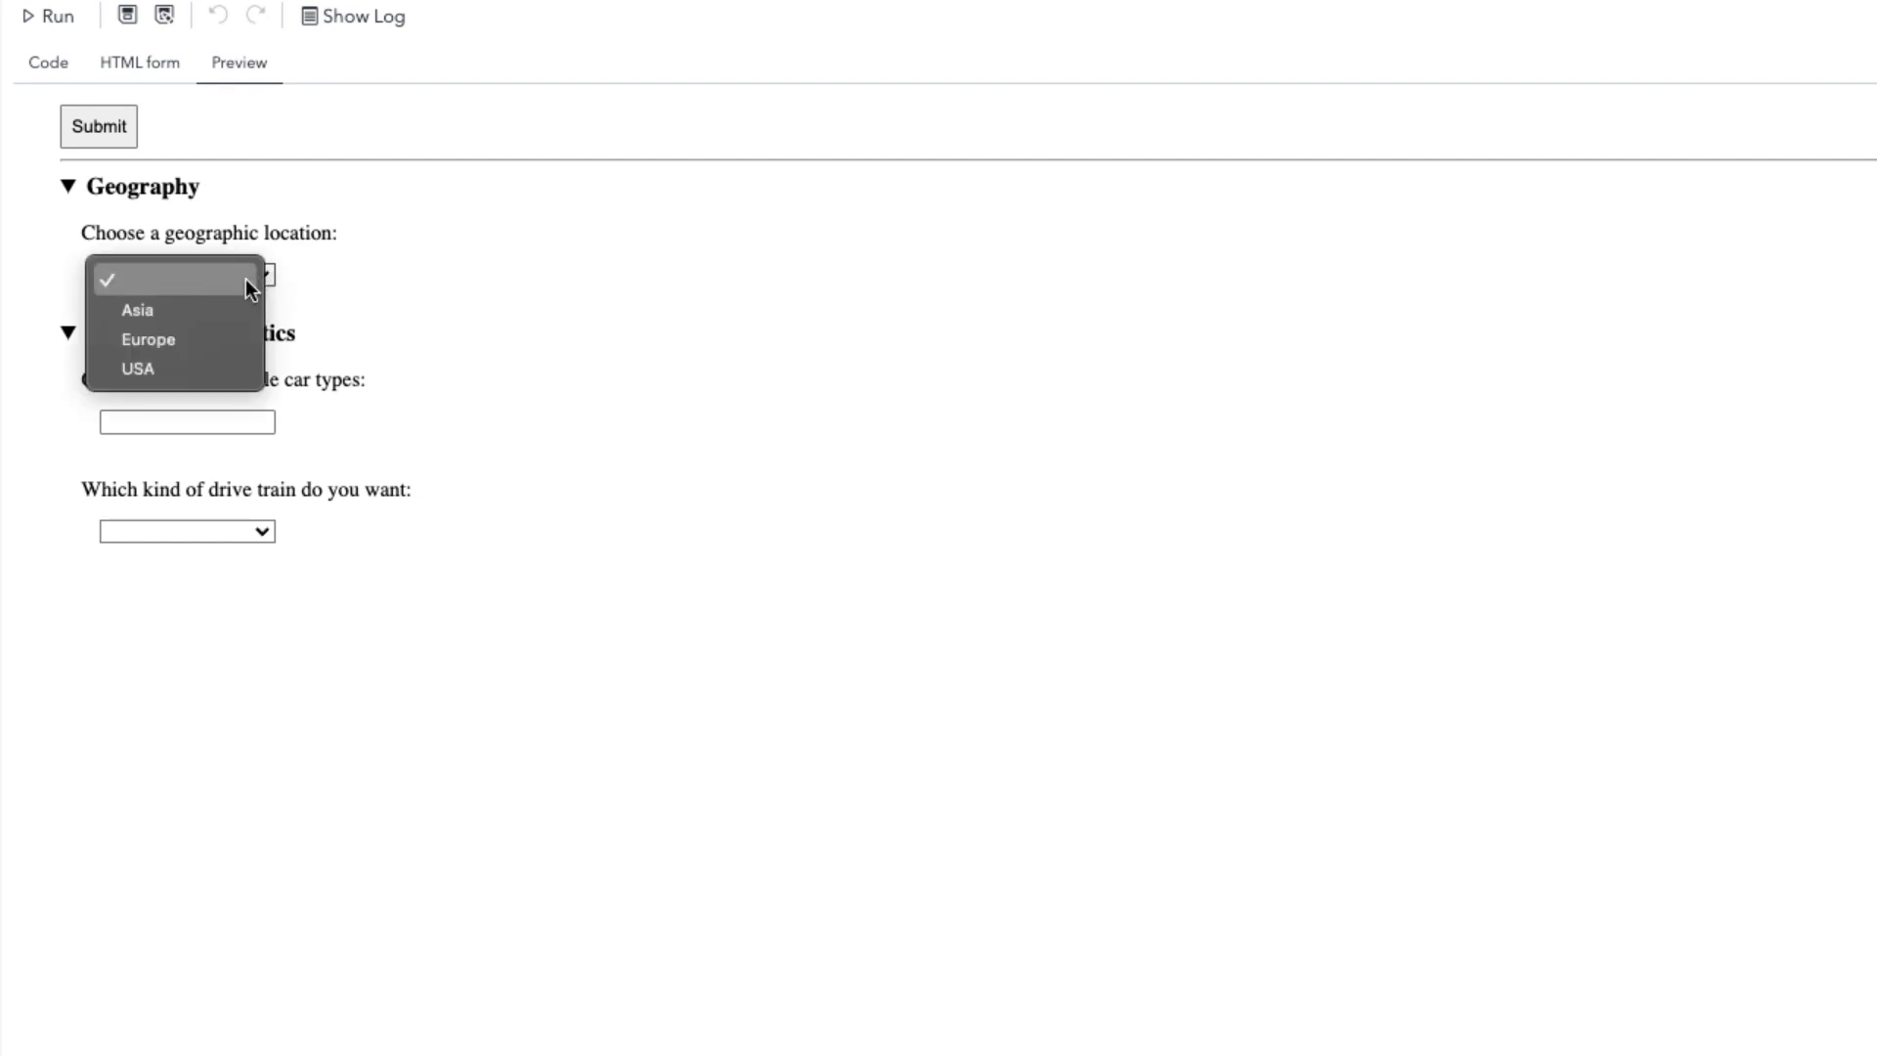
pyautogui.click(176, 346)
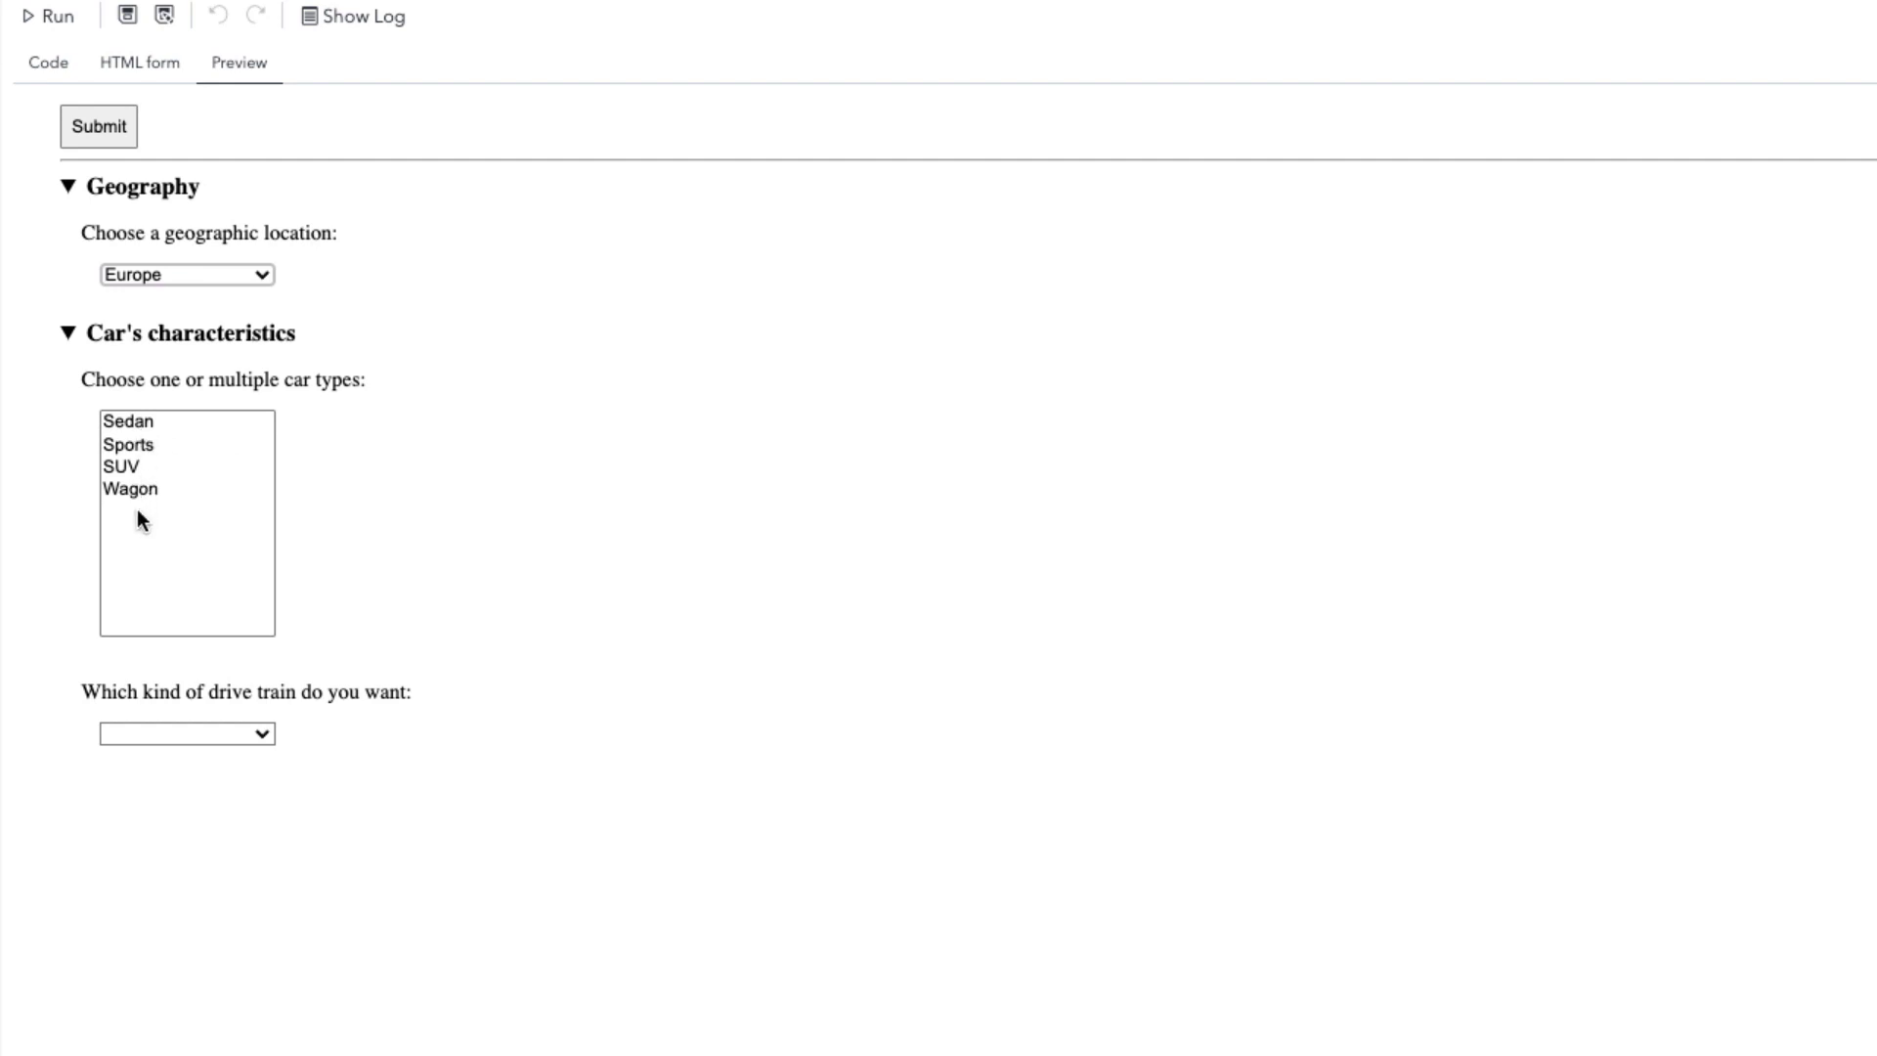
# - Switch the location to USA and compare drive train options for Sedan and SUV
pyautogui.click(255, 273)
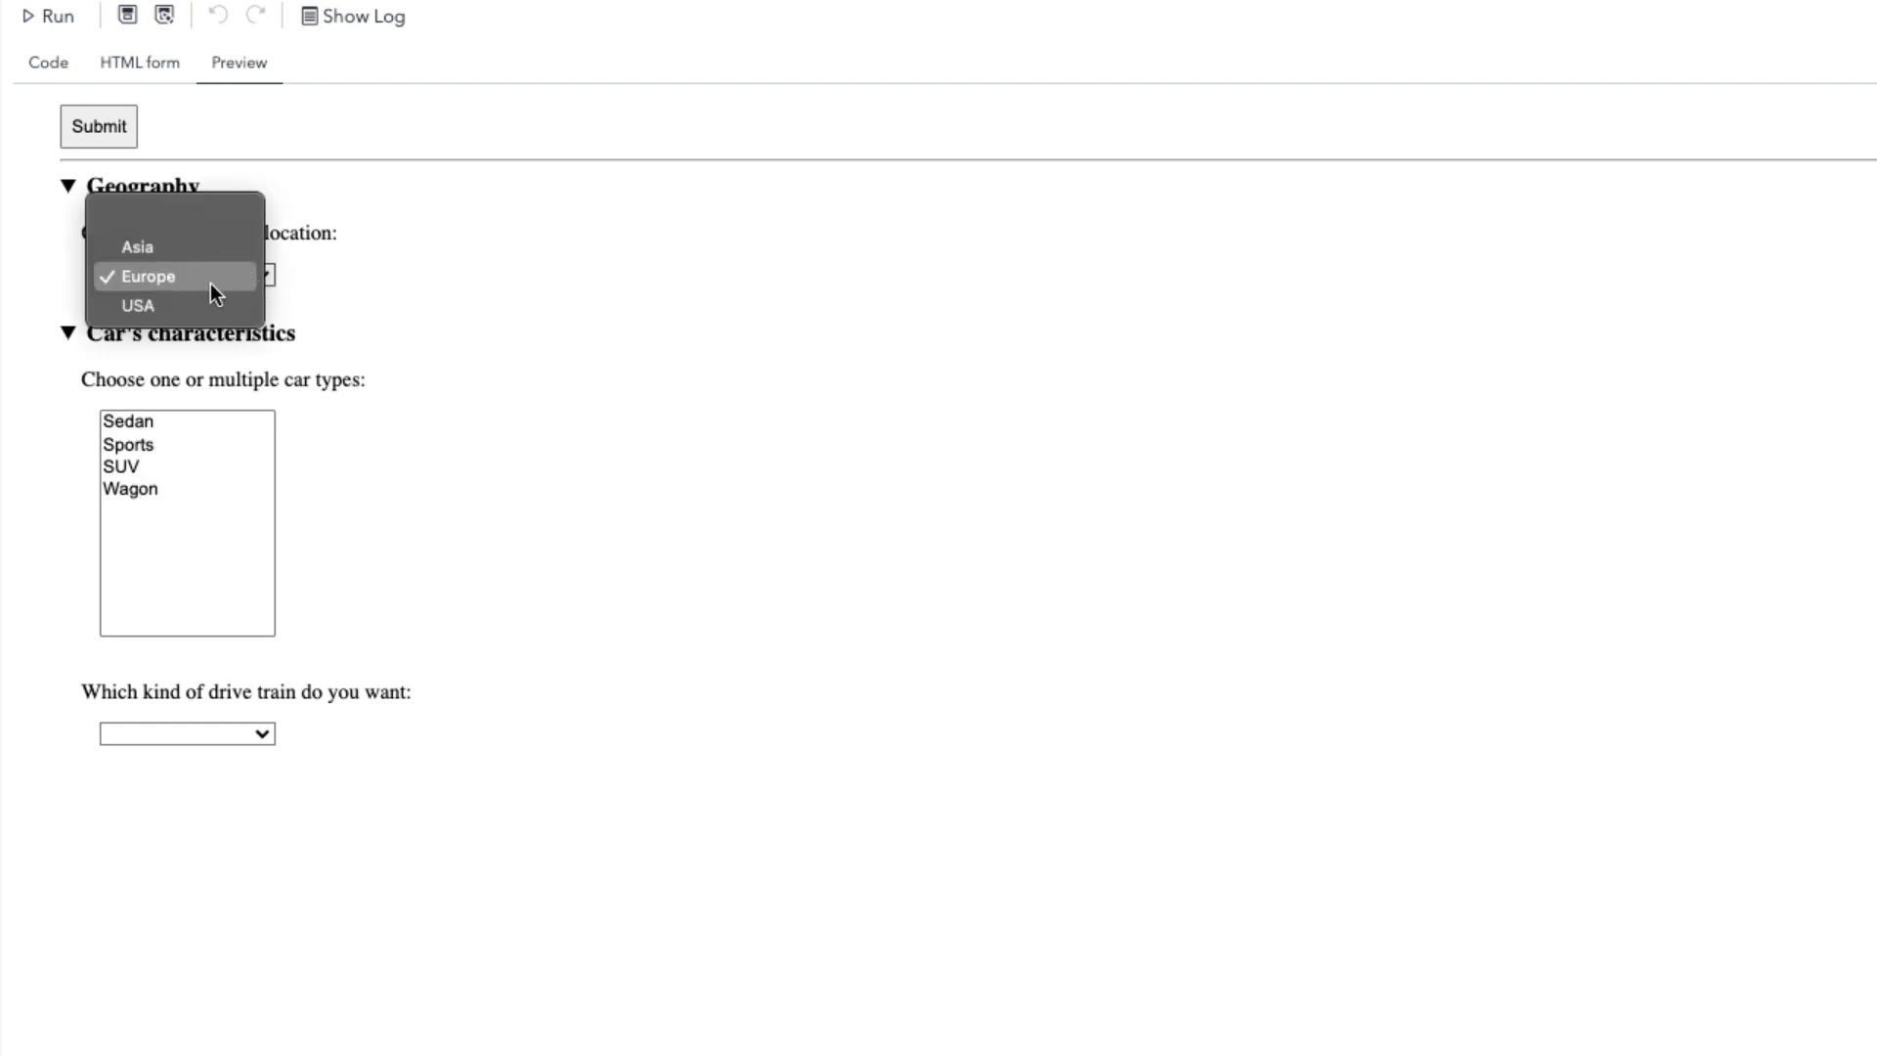
pyautogui.click(160, 295)
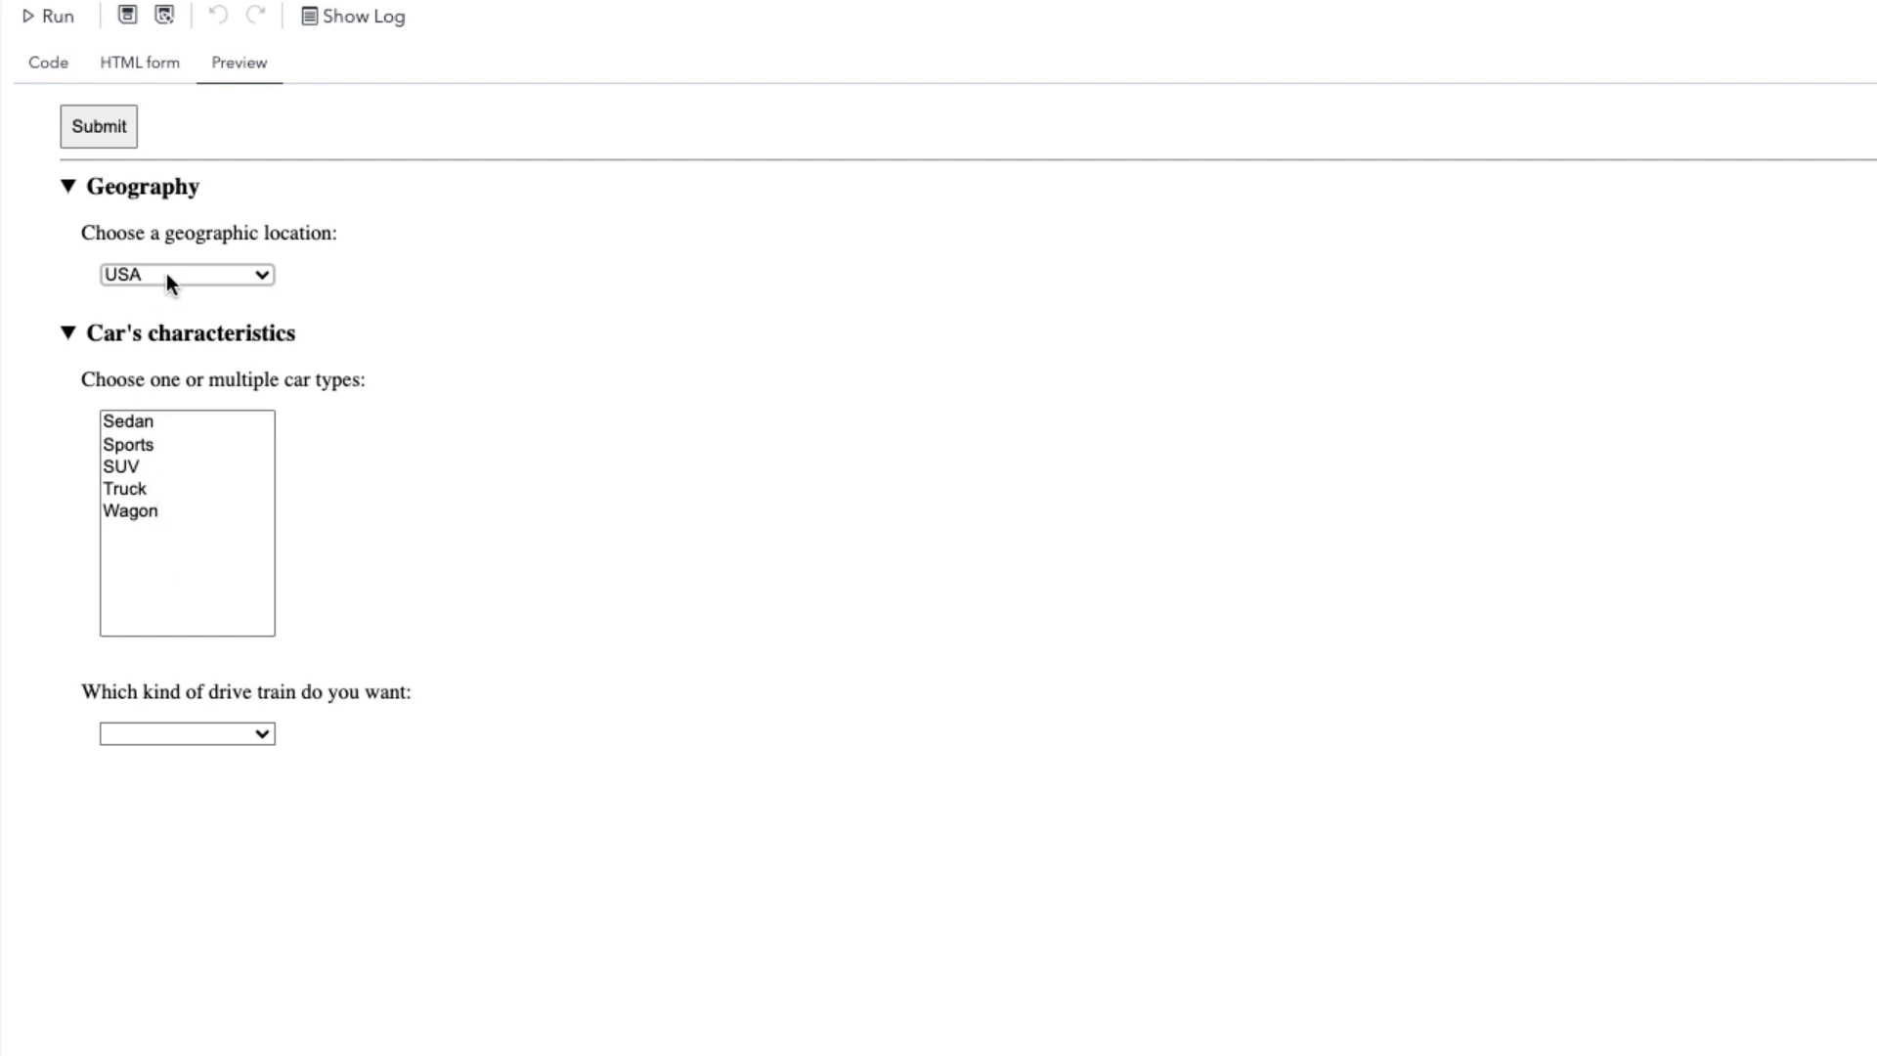
pyautogui.click(124, 425)
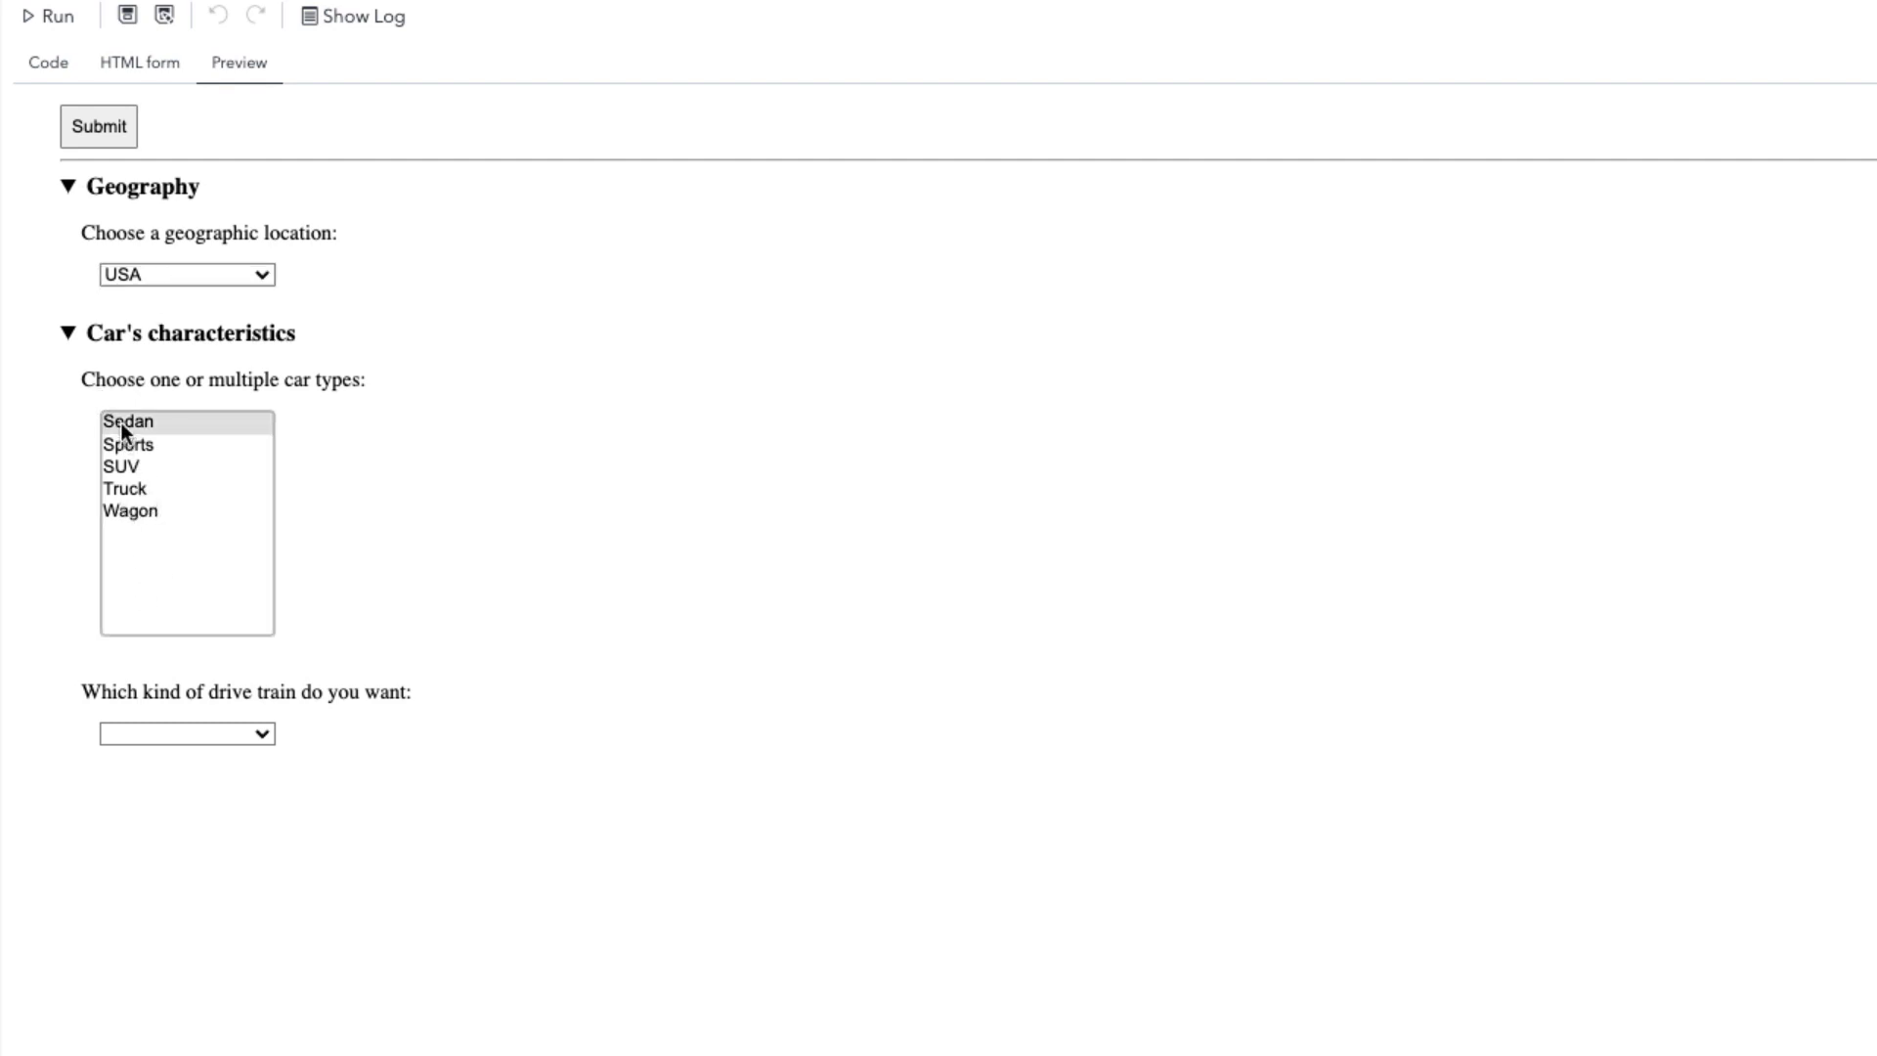
pyautogui.click(262, 737)
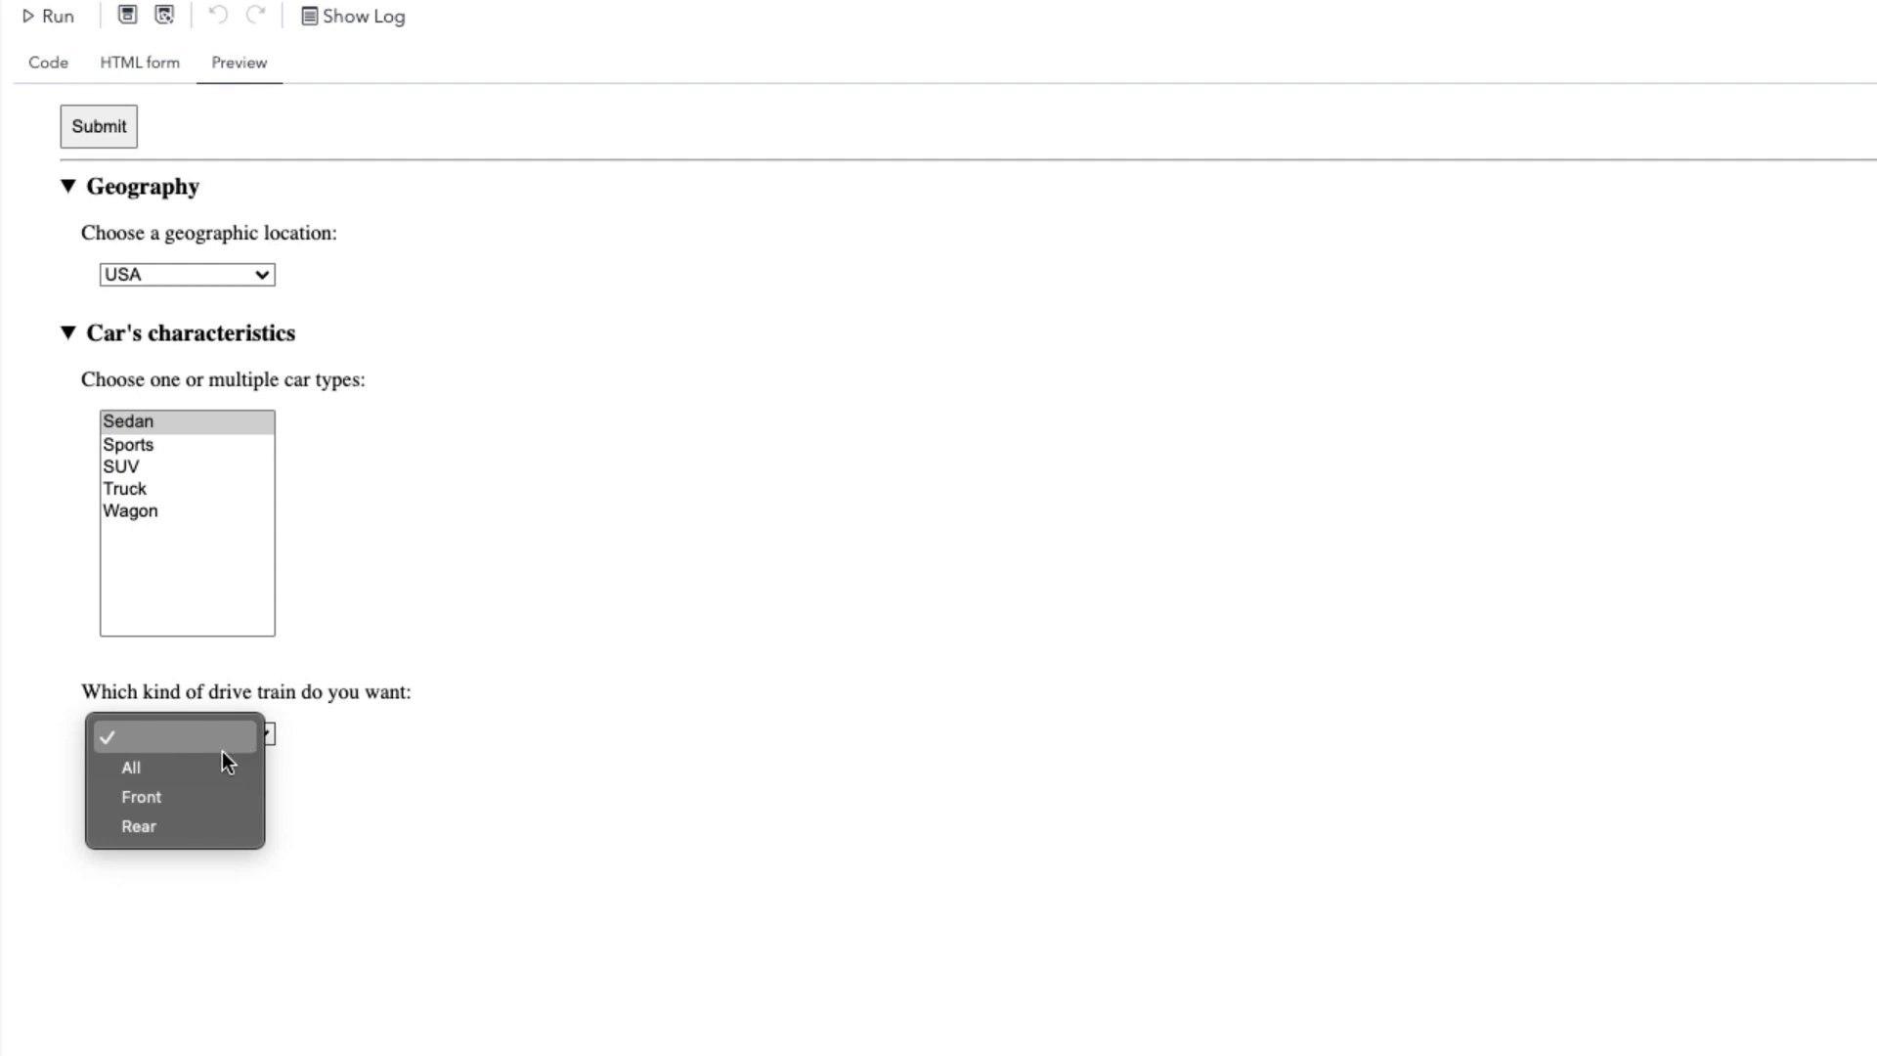
pyautogui.click(125, 466)
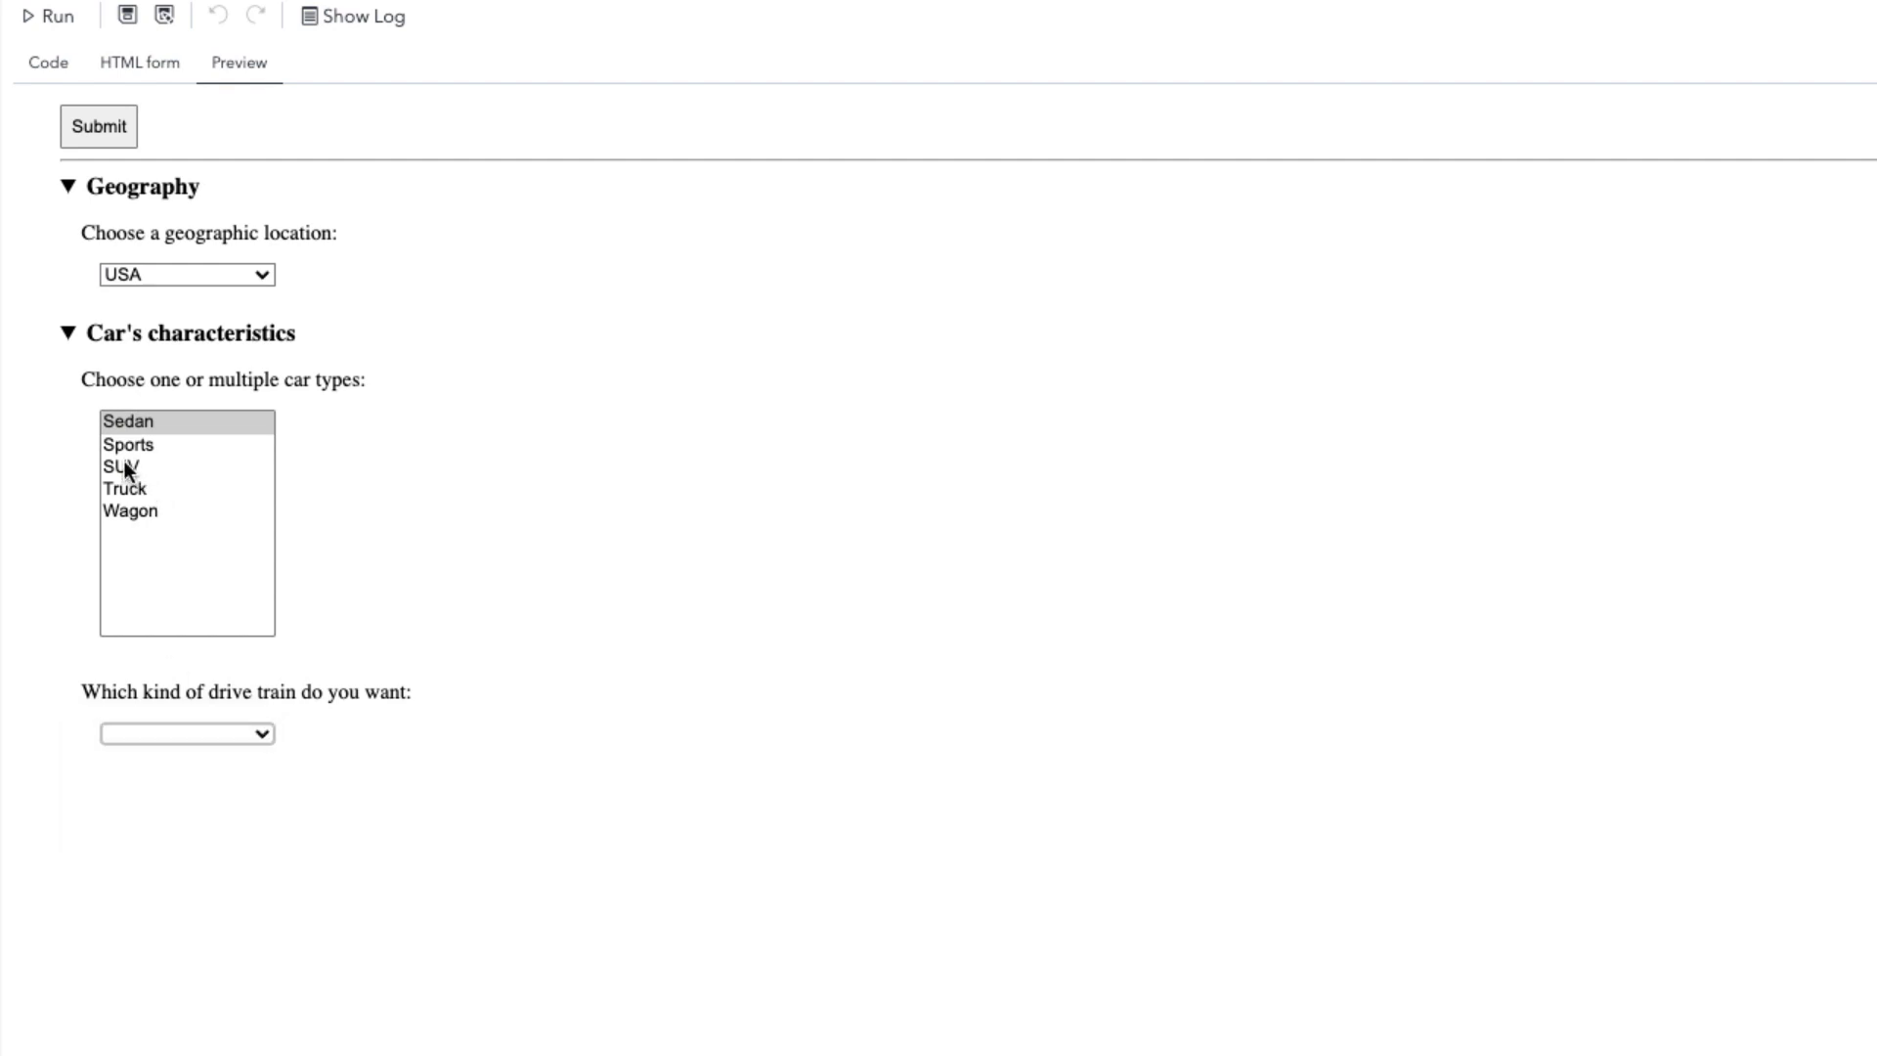
pyautogui.click(270, 737)
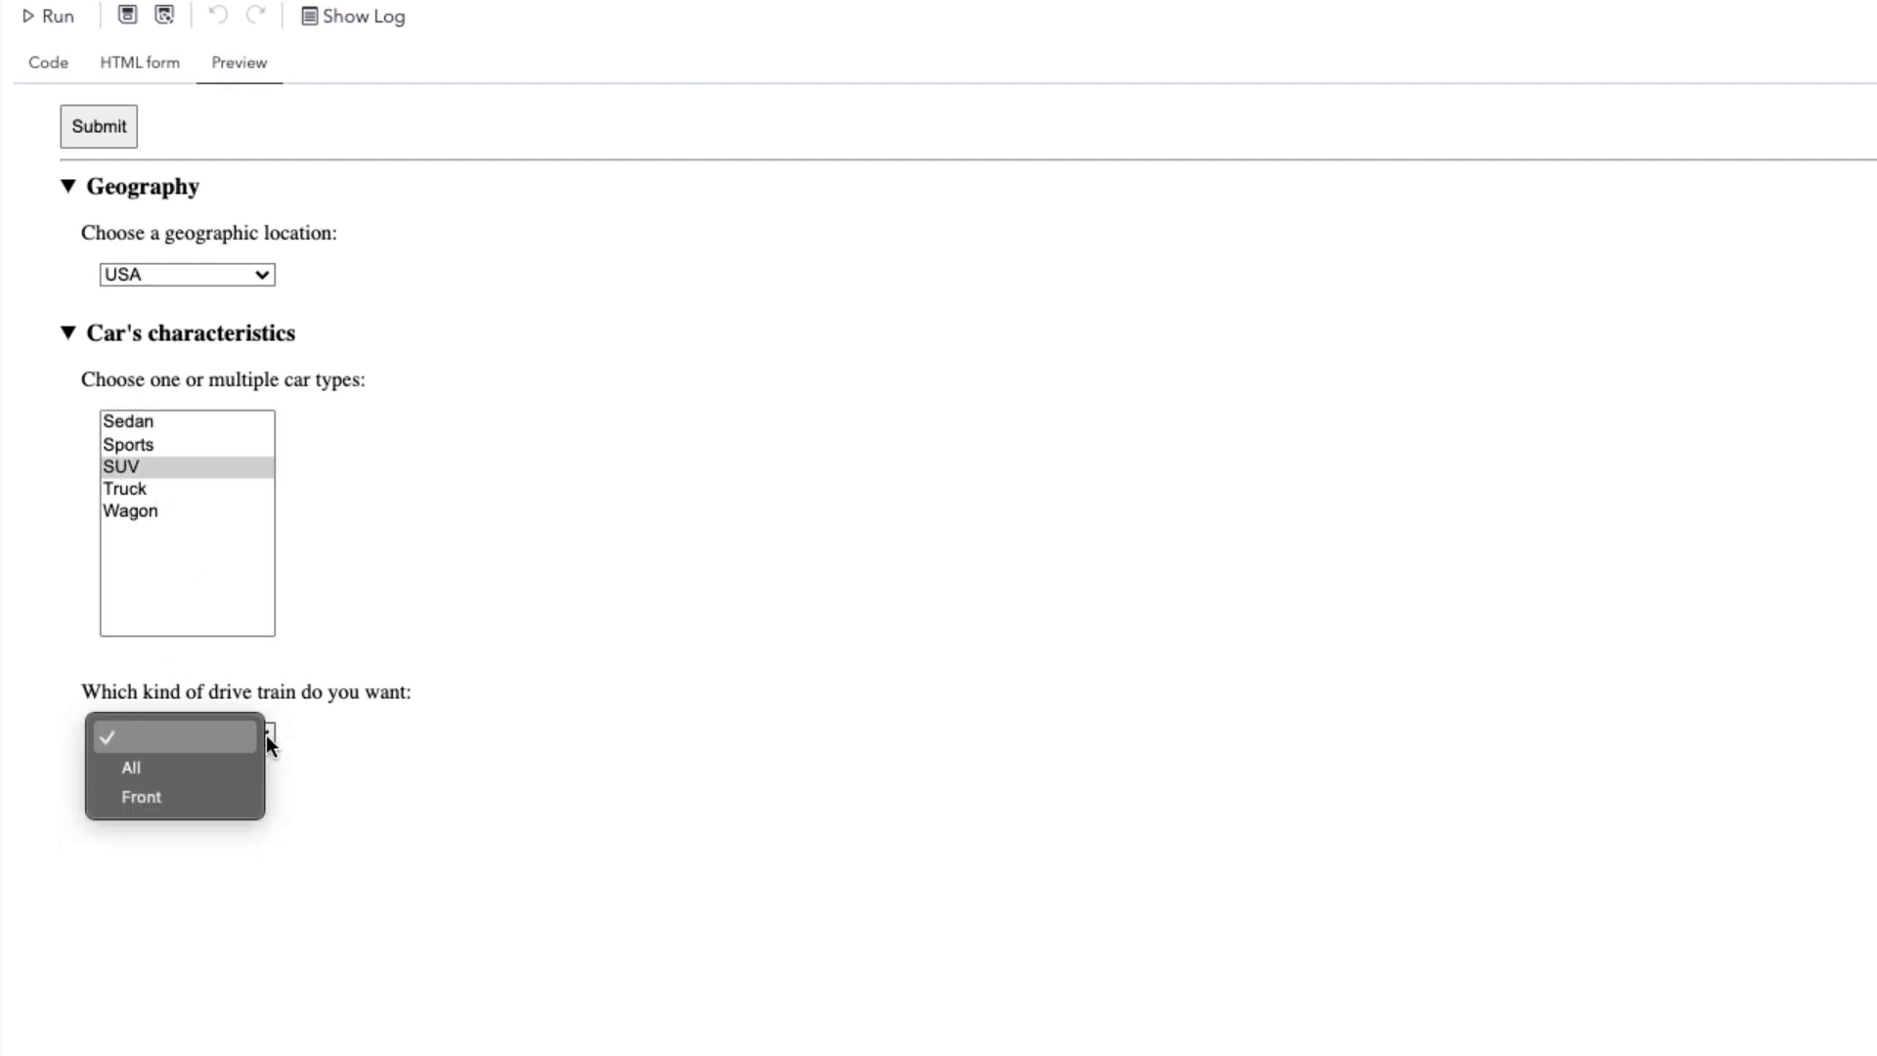
# - Select Sedan and Sports with All drive train, then switch the location to Asia
pyautogui.click(135, 434)
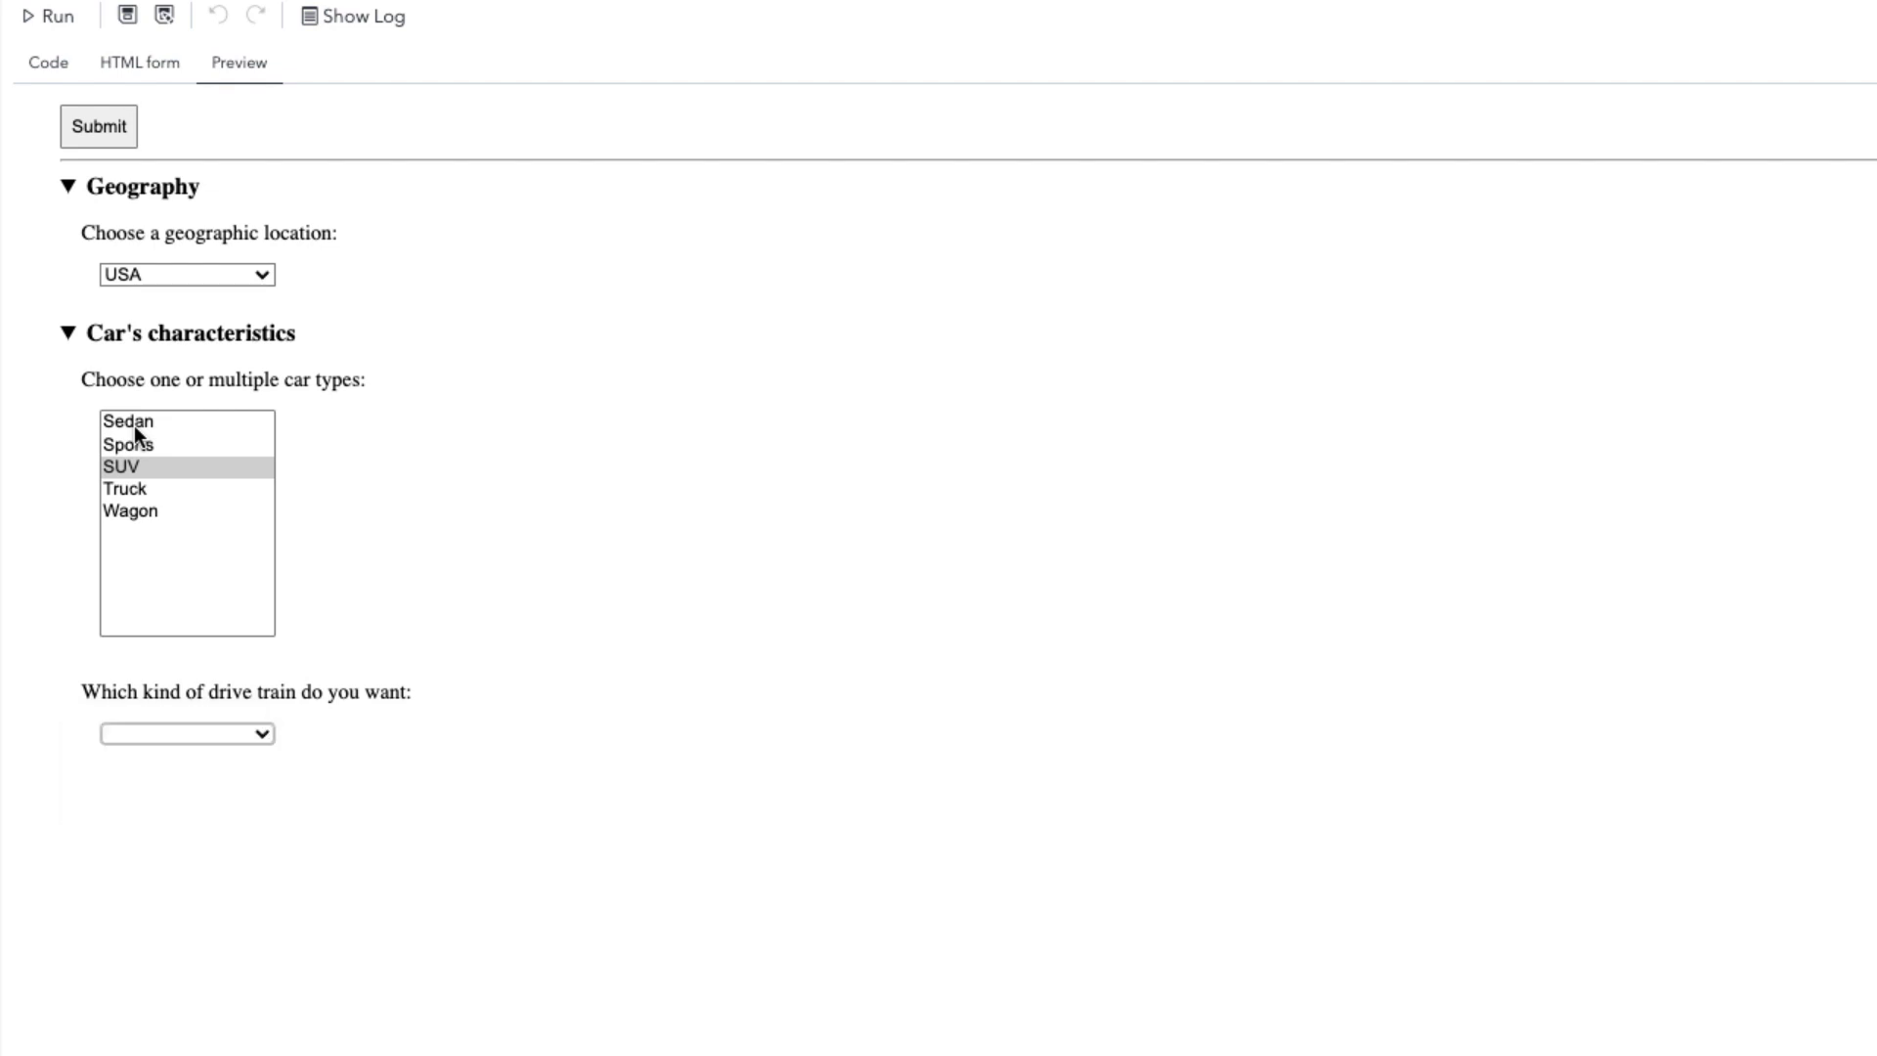
pyautogui.keyDown('super'); pyautogui.click(131, 445); pyautogui.keyUp('super')
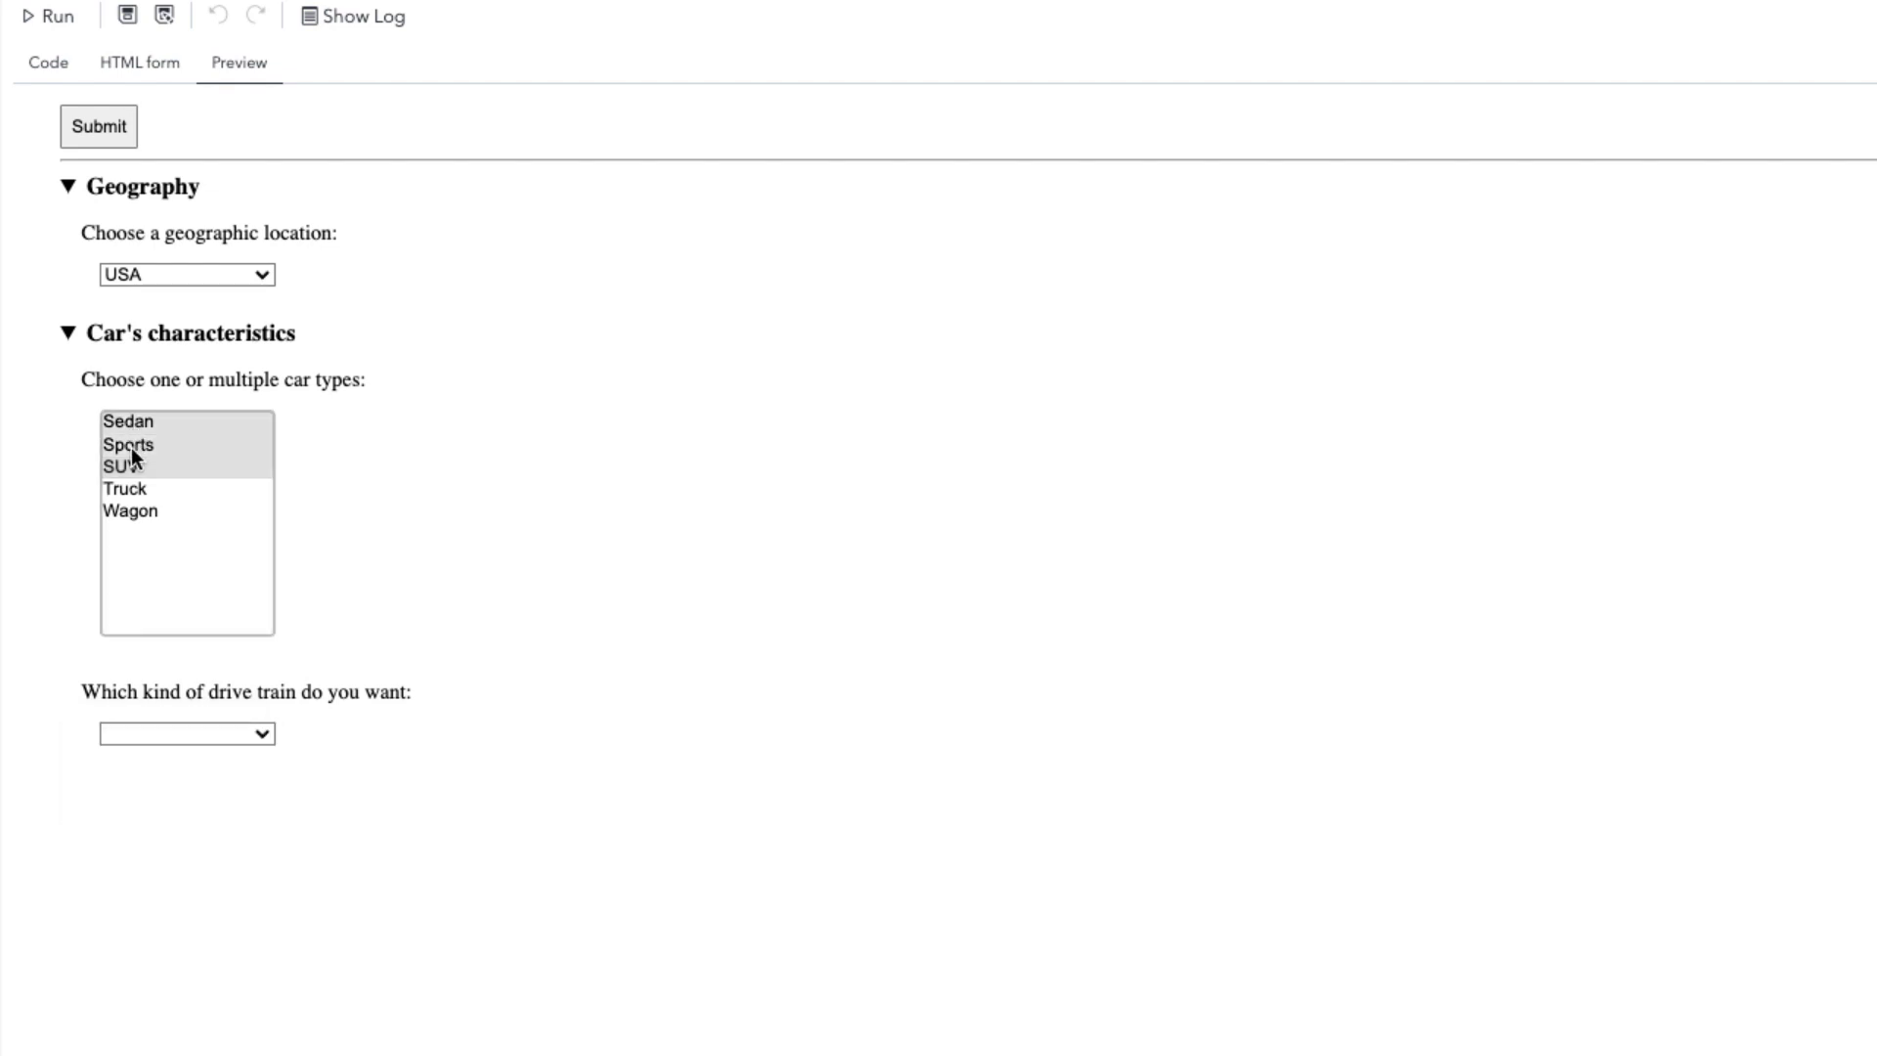
pyautogui.click(266, 737)
pyautogui.click(166, 769)
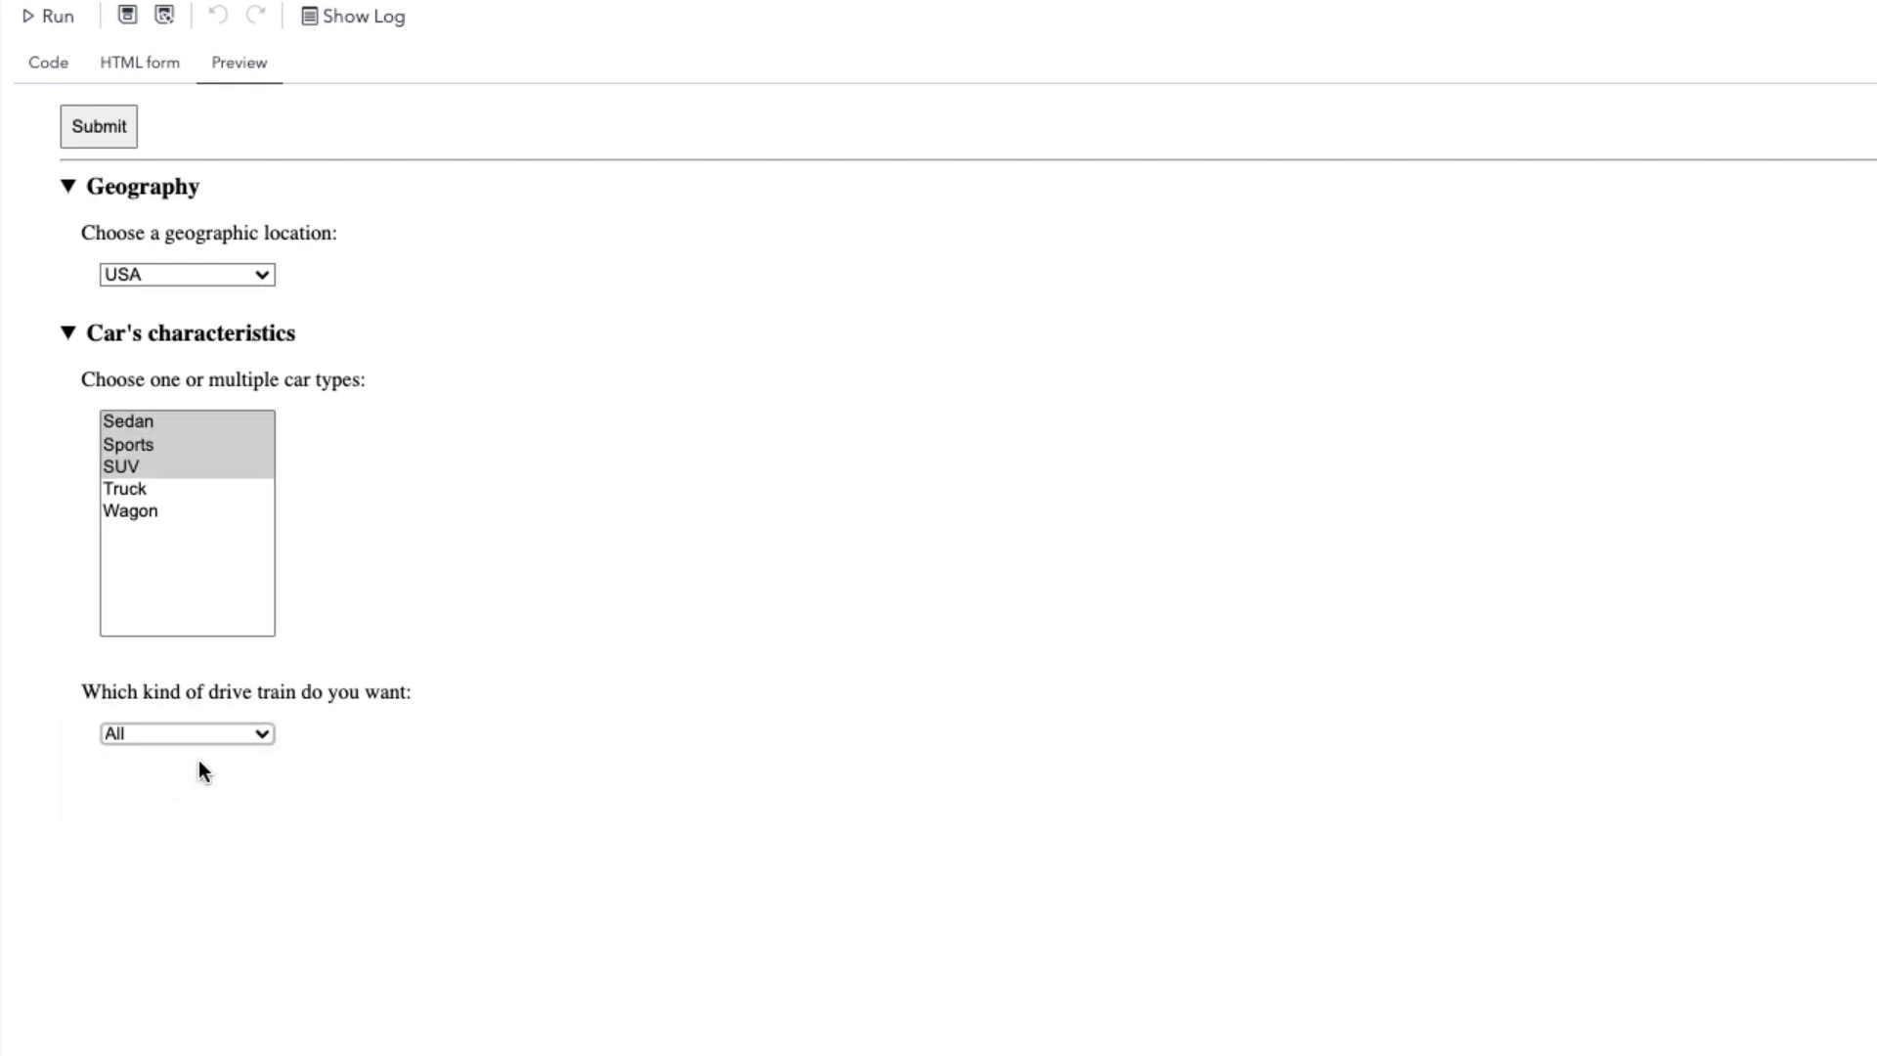
pyautogui.click(262, 272)
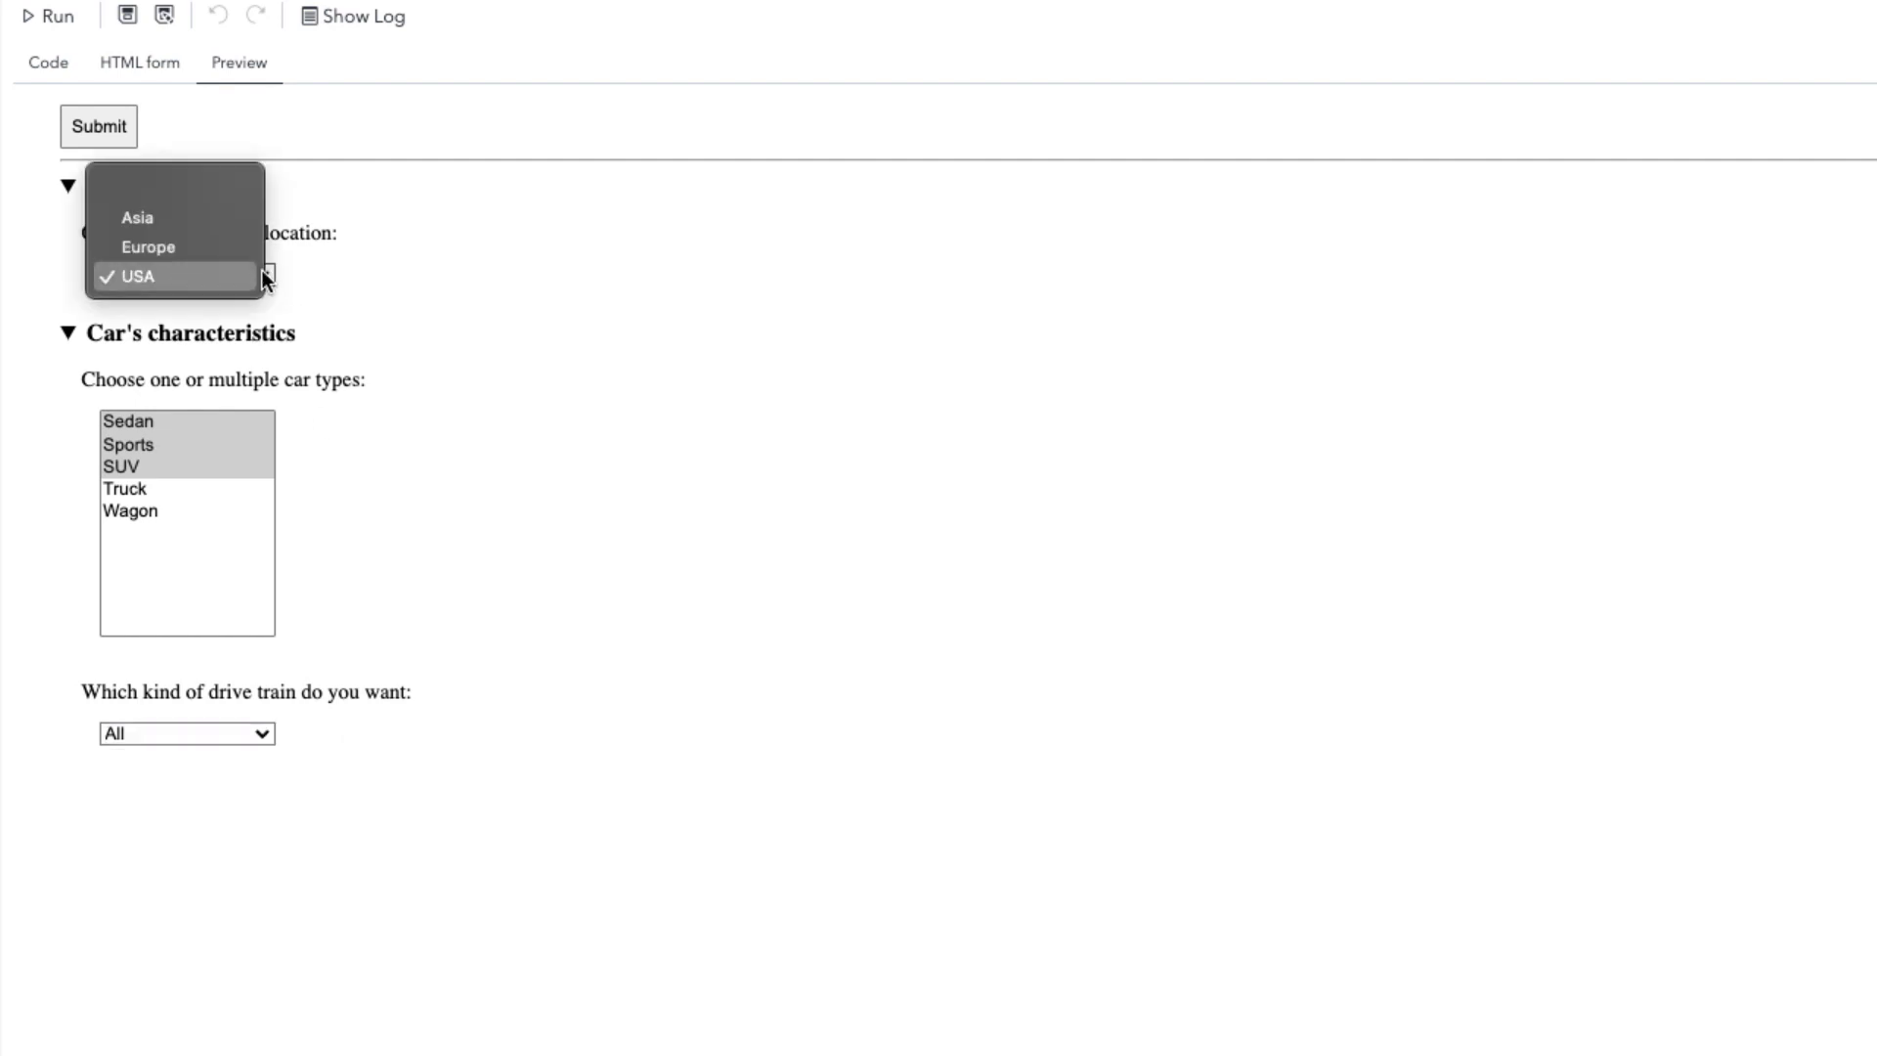
pyautogui.click(183, 219)
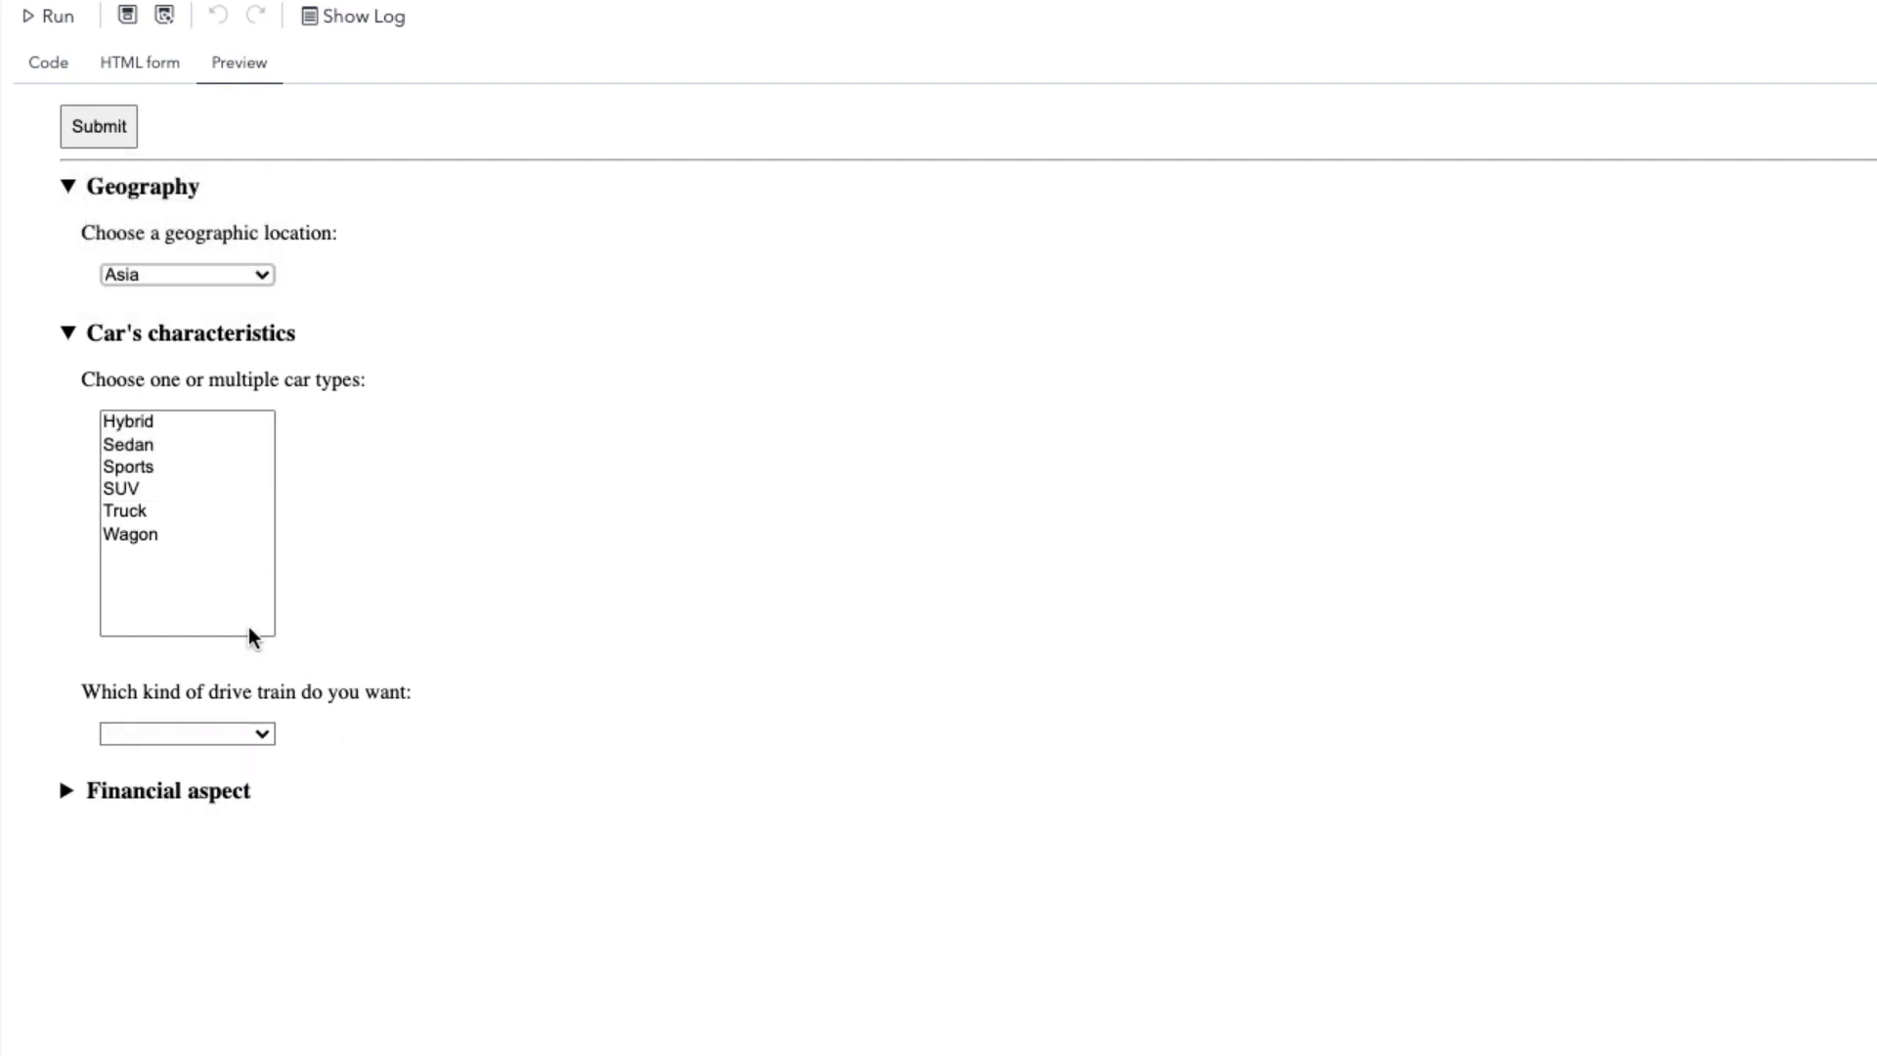
# - Set maximum price 77000, car type Sedan and drive train All in the form
pyautogui.click(63, 790)
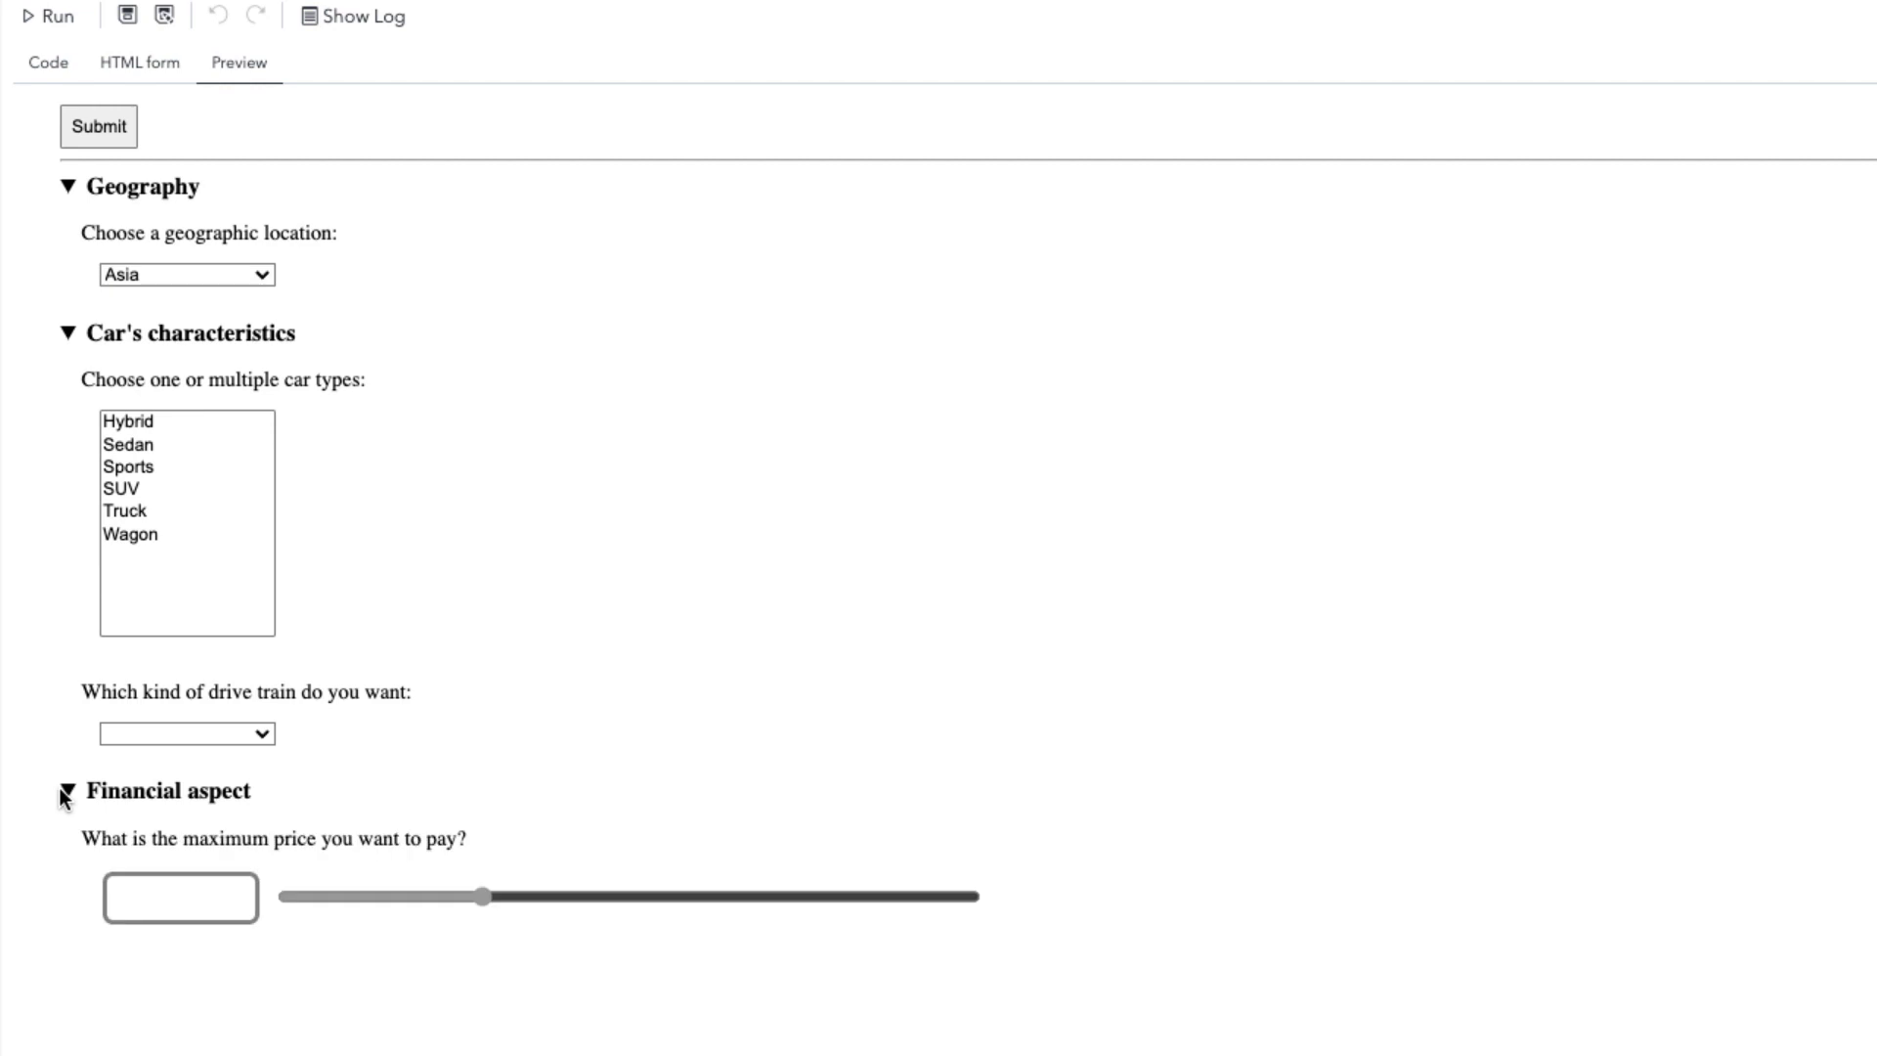
pyautogui.moveTo(532, 897); pyautogui.dragTo(614, 897)
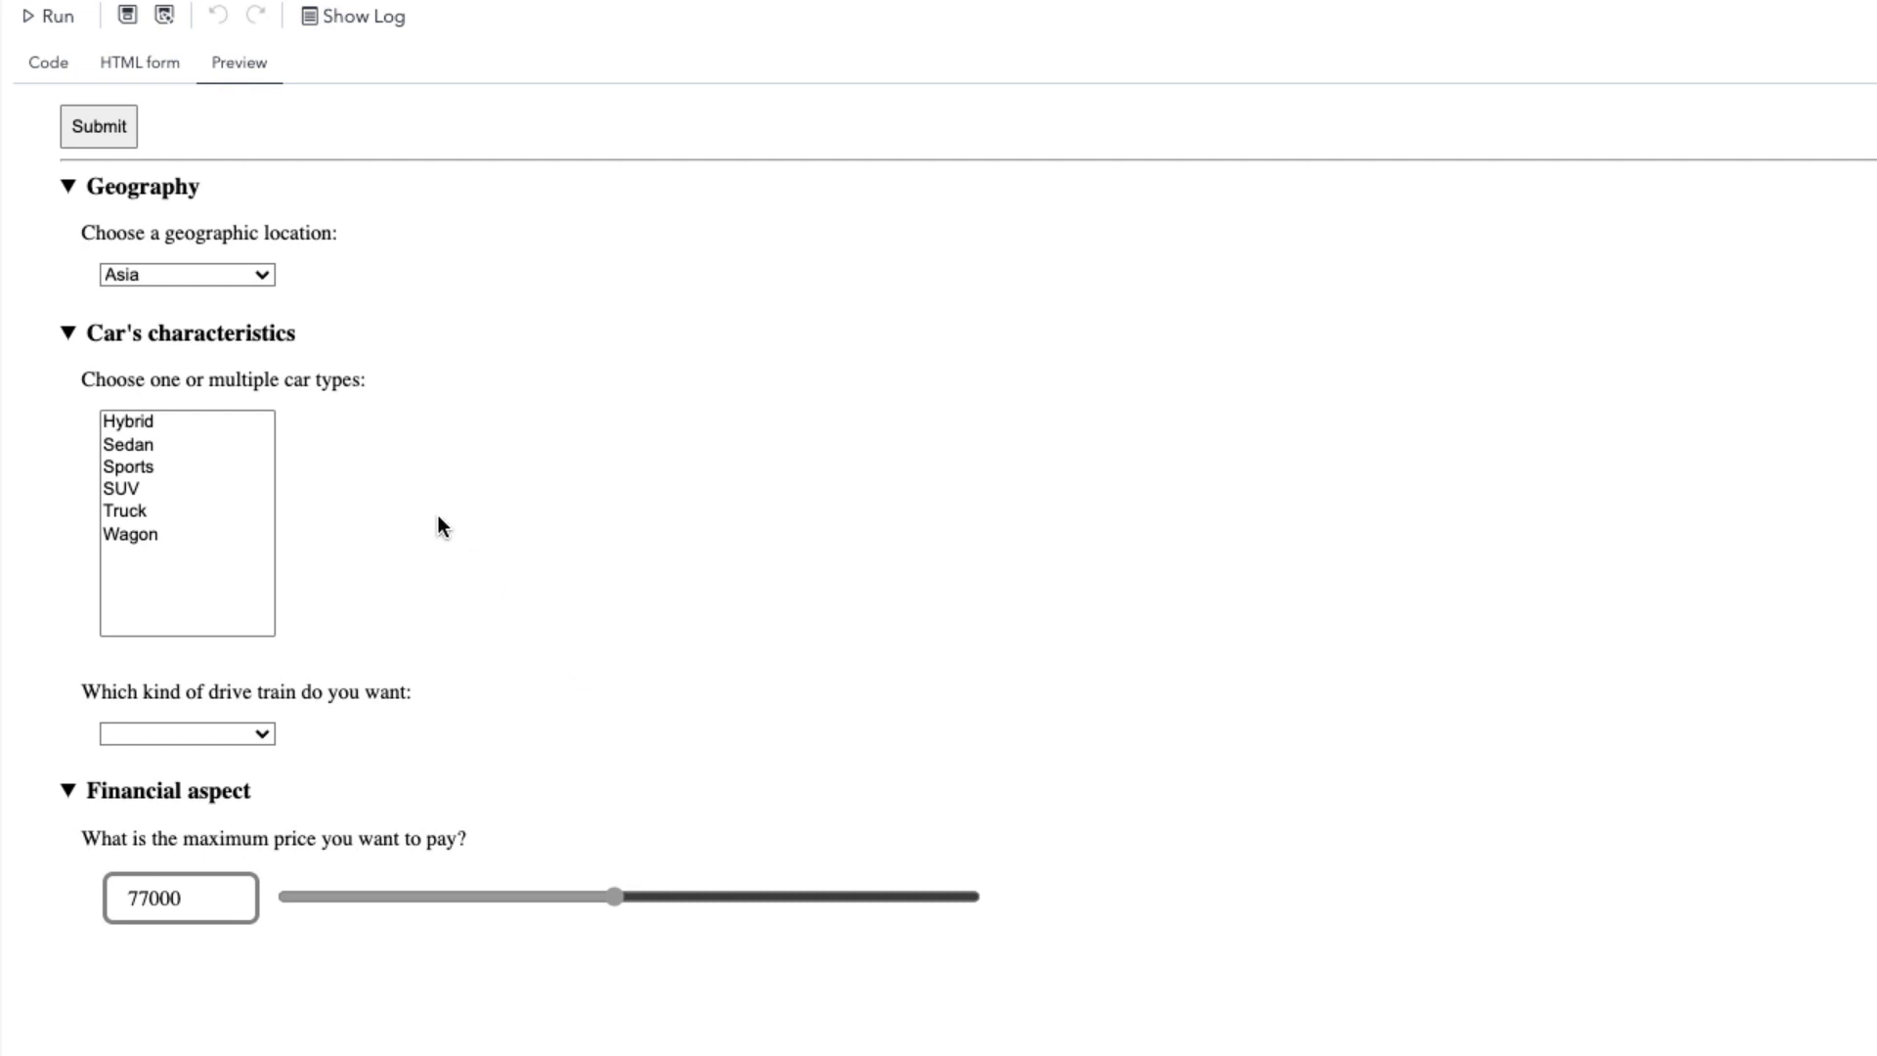
pyautogui.click(124, 446)
pyautogui.click(260, 733)
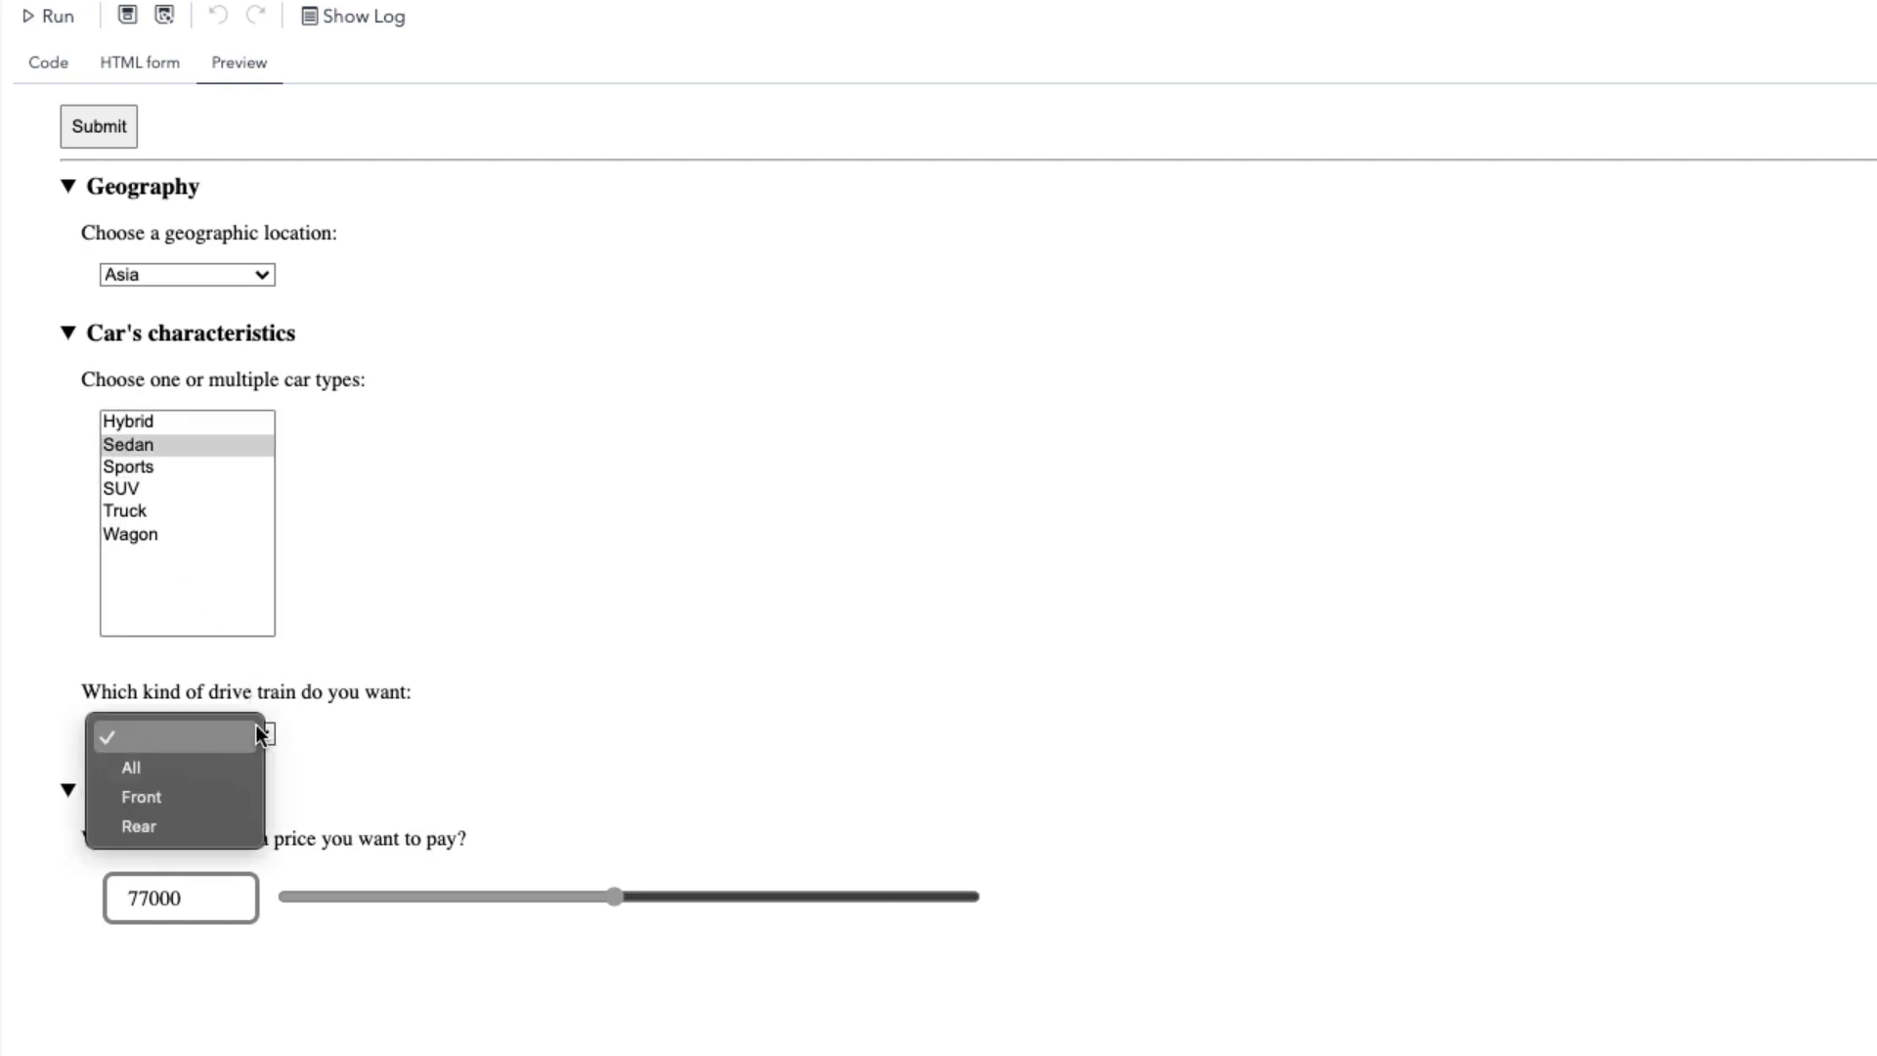
pyautogui.click(143, 766)
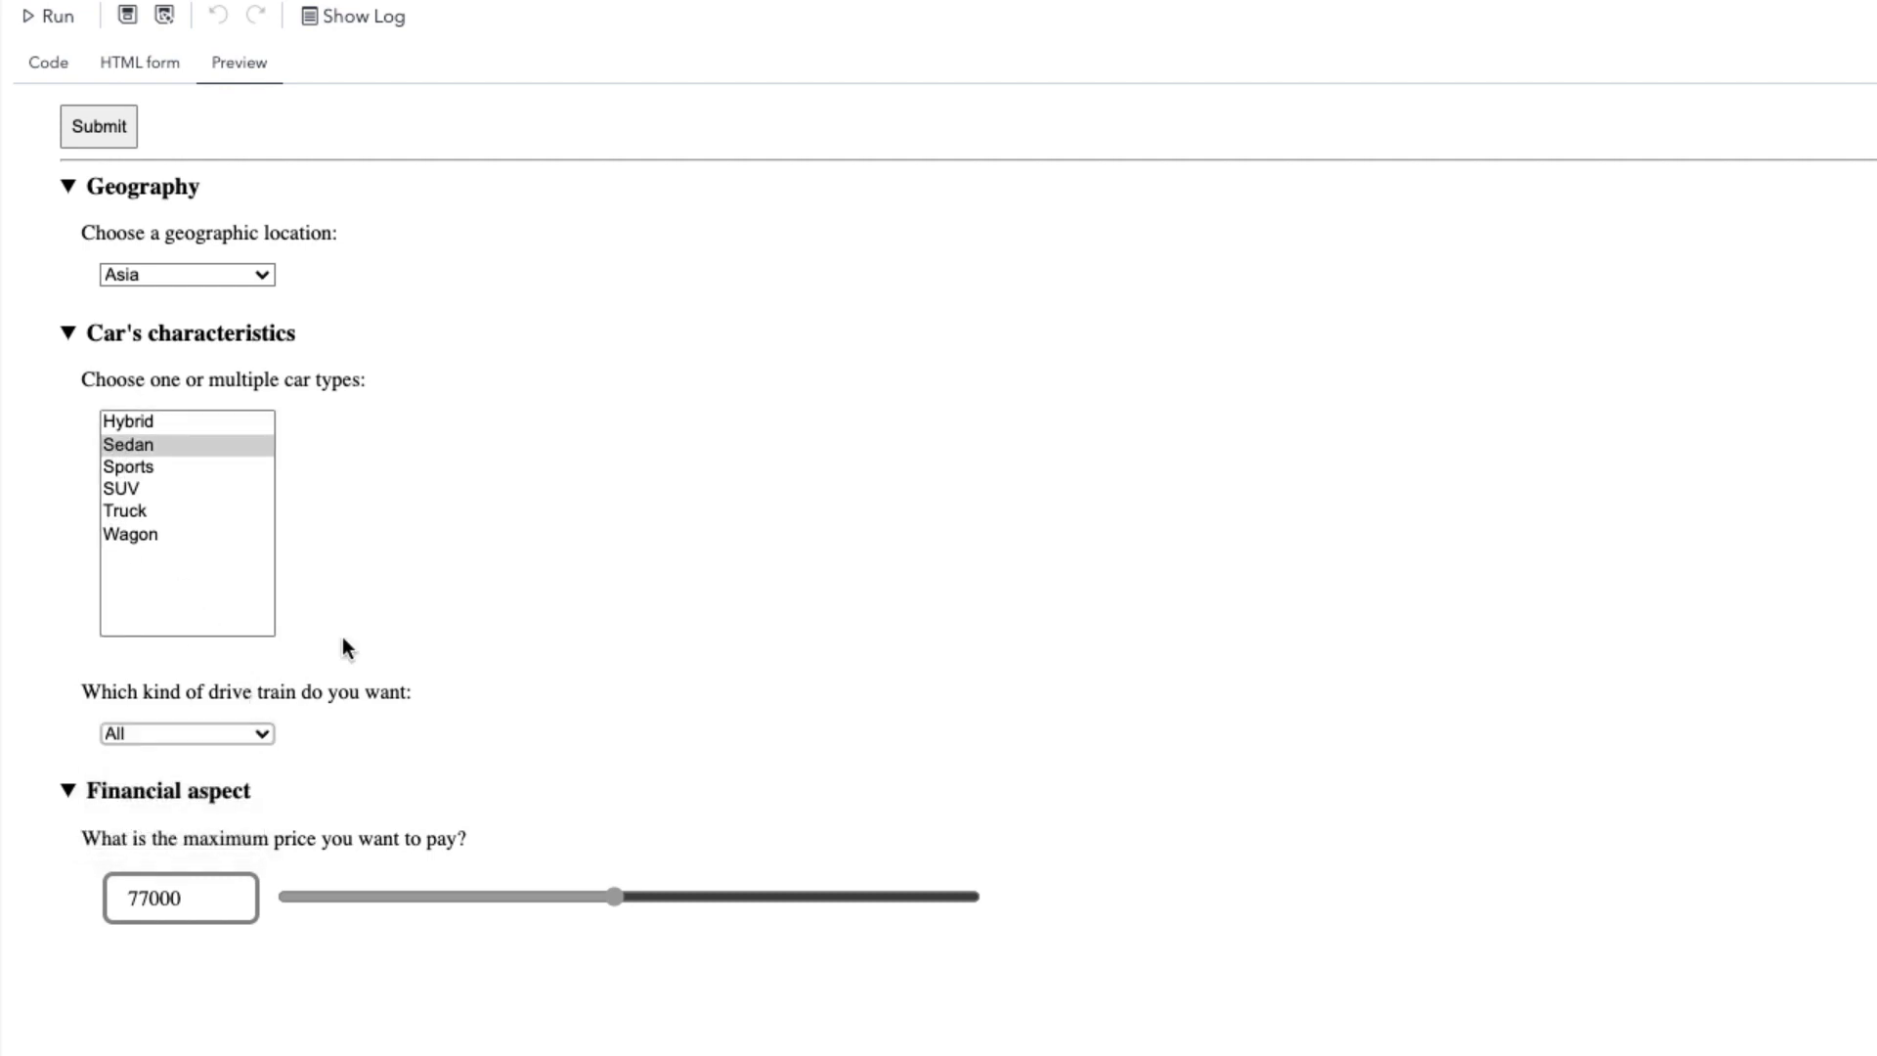
# - Submit the filled-in Asia form to run the job and produce results
pyautogui.click(98, 126)
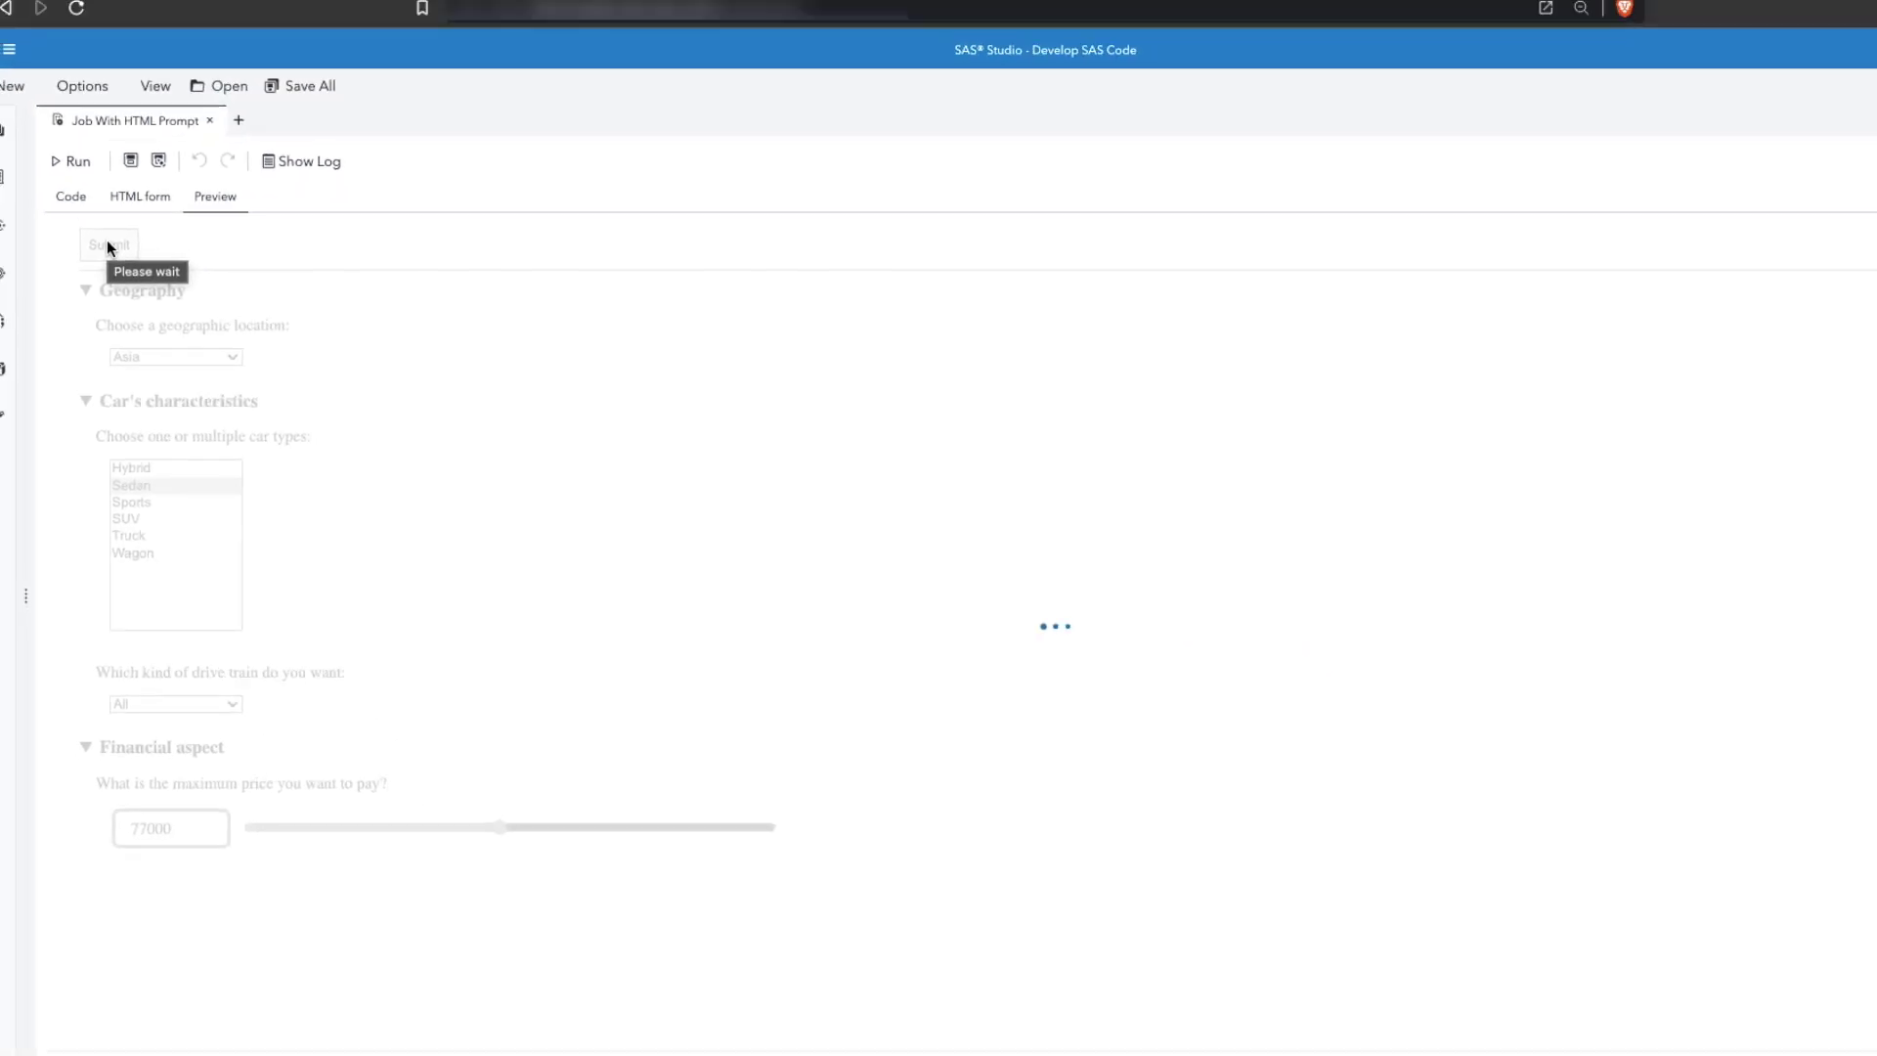